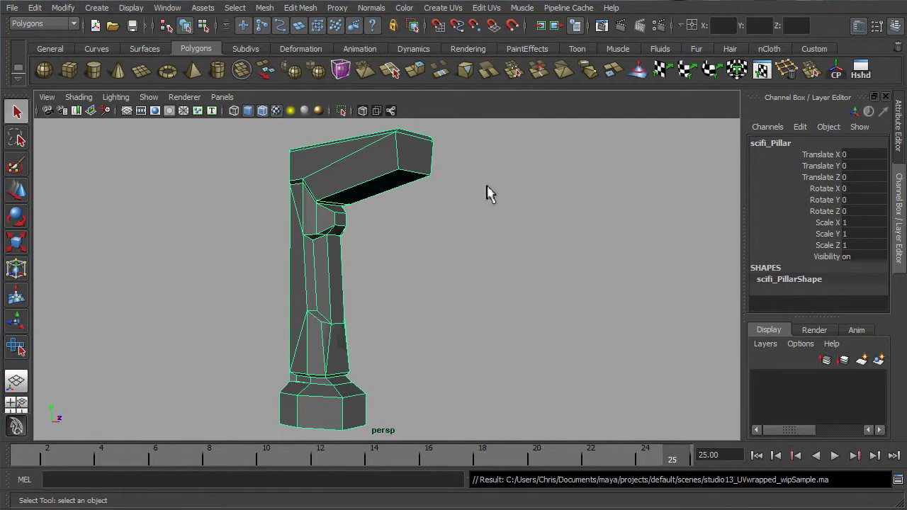
- Set the viewport layout to two panes side by side, with the UV Texture Editor replacing the top view
alt+middle_drag(394, 271, 375, 260)
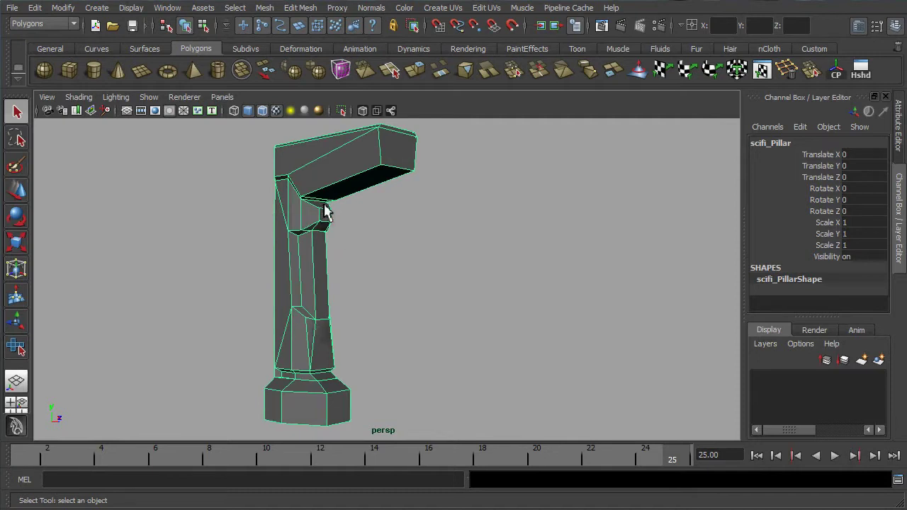
click(219, 97)
mouse_move(241, 195)
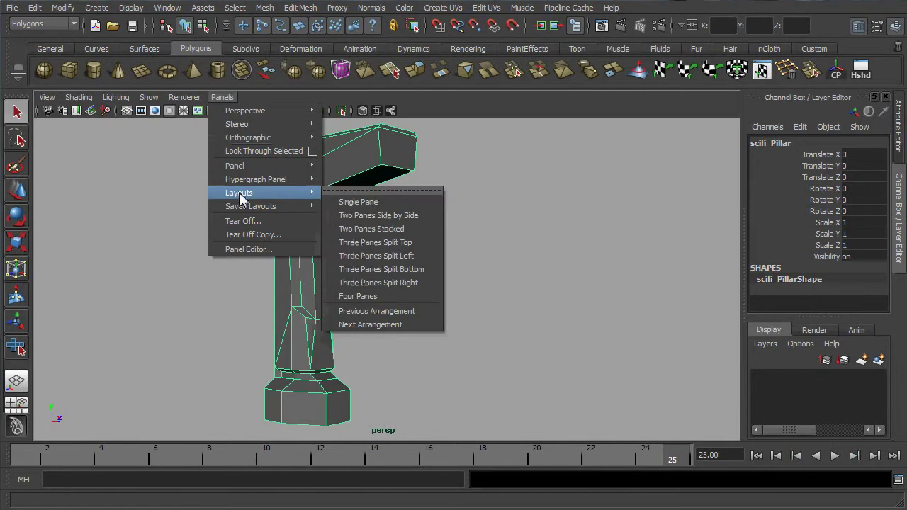
click(399, 216)
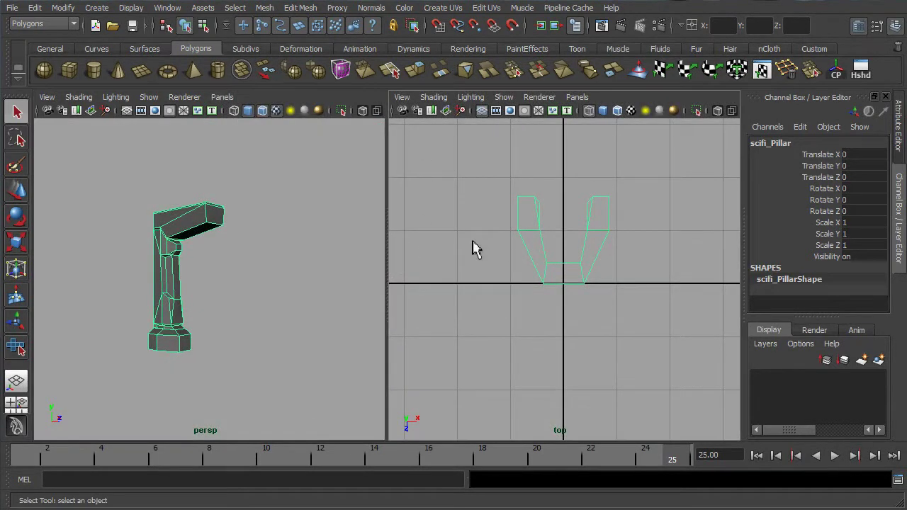
click(474, 248)
click(575, 99)
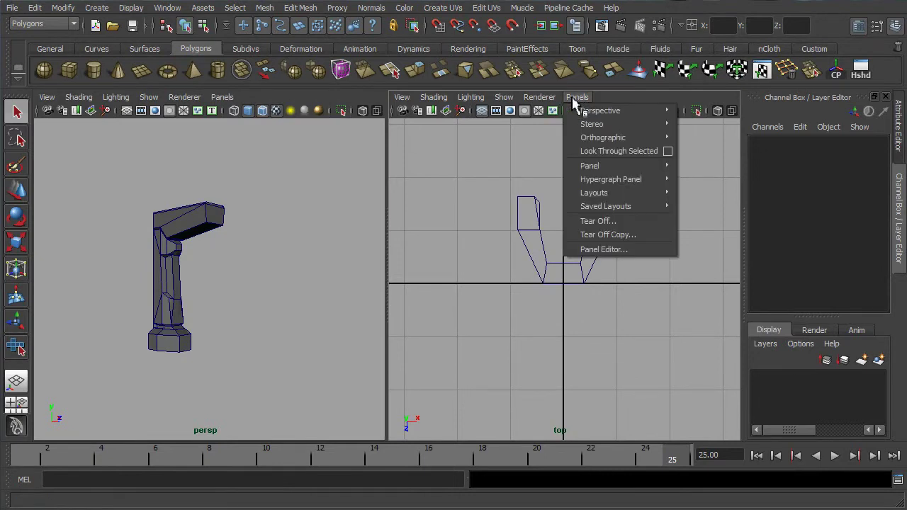
mouse_move(609, 170)
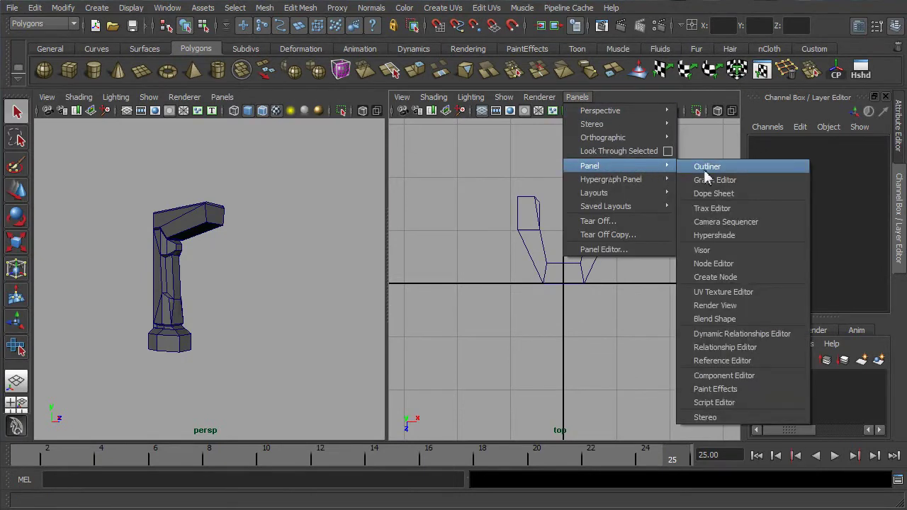
click(792, 300)
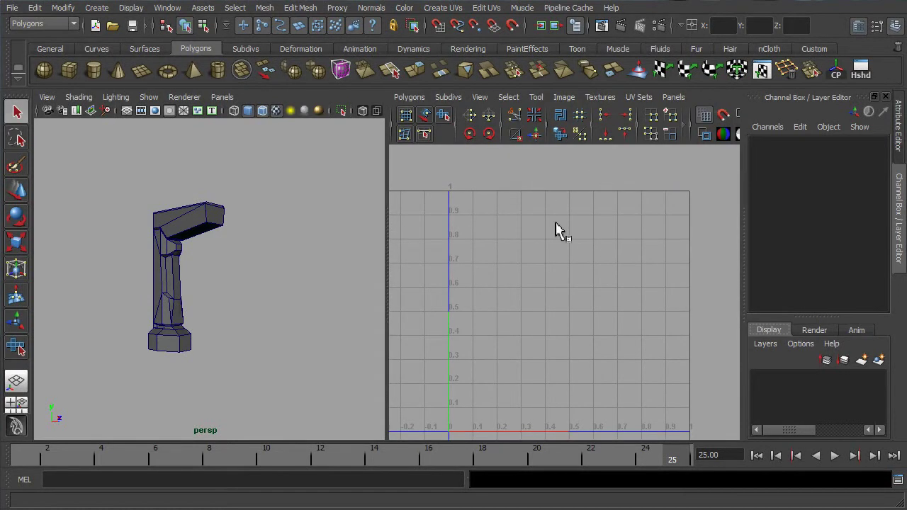
- Select the pillar mesh to display its UVs, and frame it larger in the perspective view
alt+middle_drag(518, 290, 567, 256)
click(193, 221)
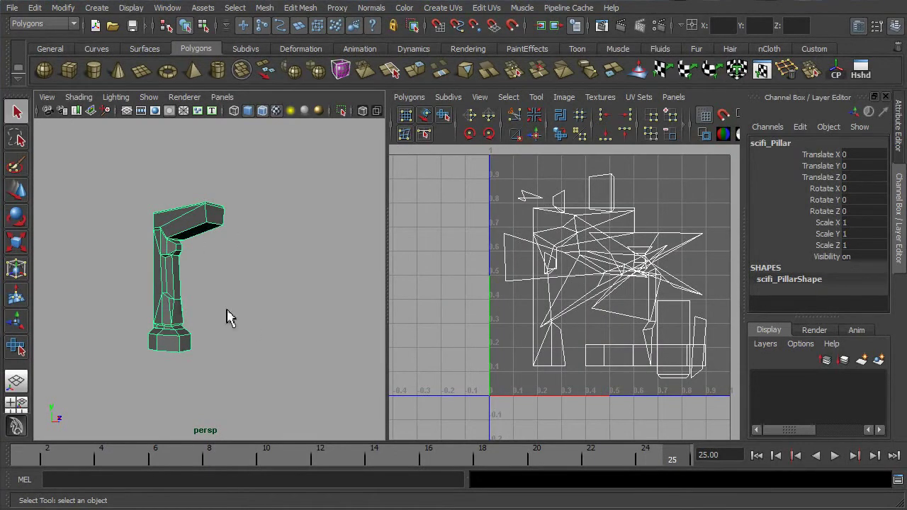
alt+right_drag(169, 291, 273, 294)
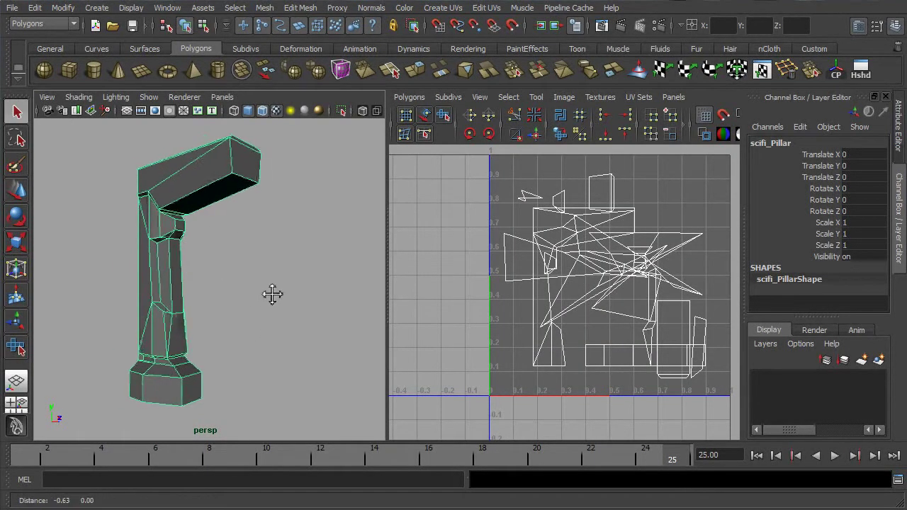
alt+middle_drag(273, 294, 274, 294)
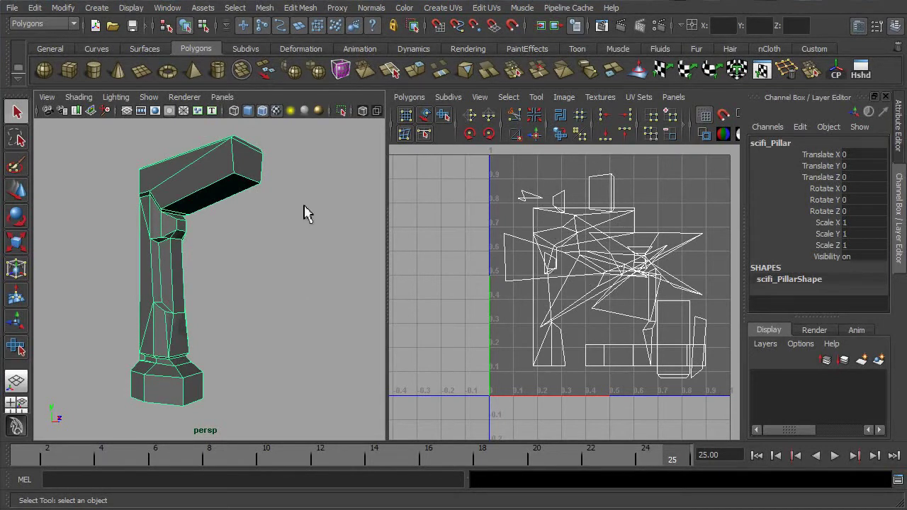
- Try a planar mapping on the side faces of the pillar's arm and column
key(F11)
click(187, 196)
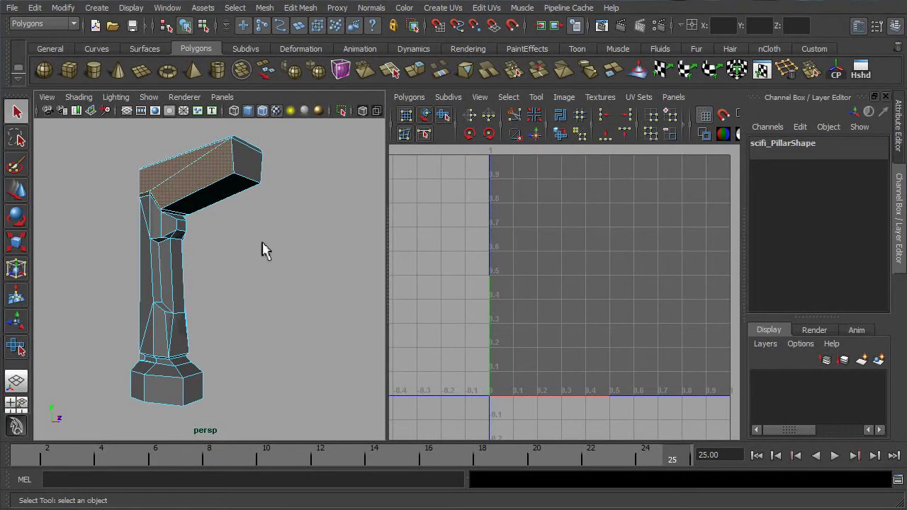
shift+click(147, 239)
shift+click(164, 341)
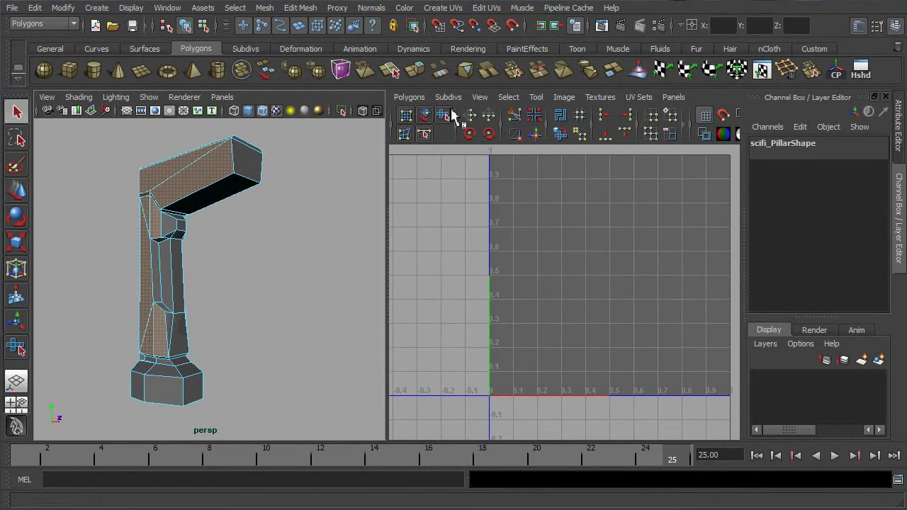
click(444, 8)
click(454, 27)
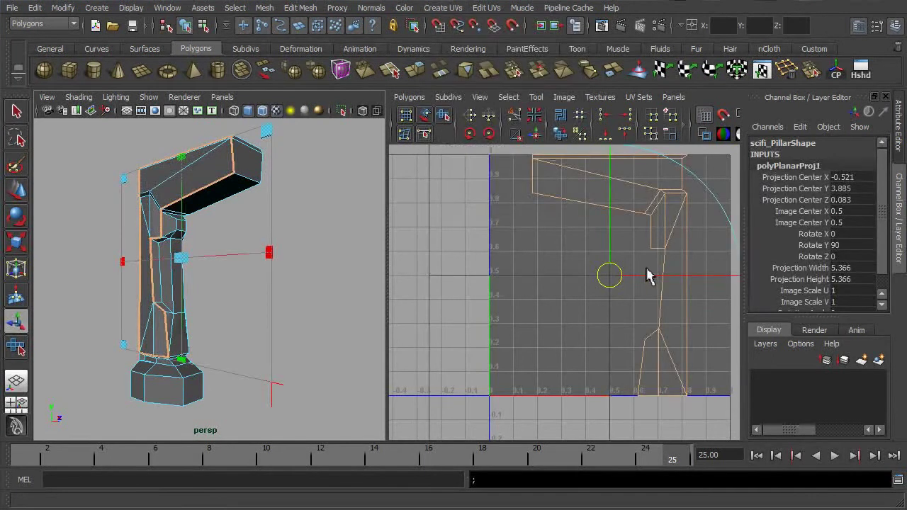
alt+middle_drag(678, 256, 636, 272)
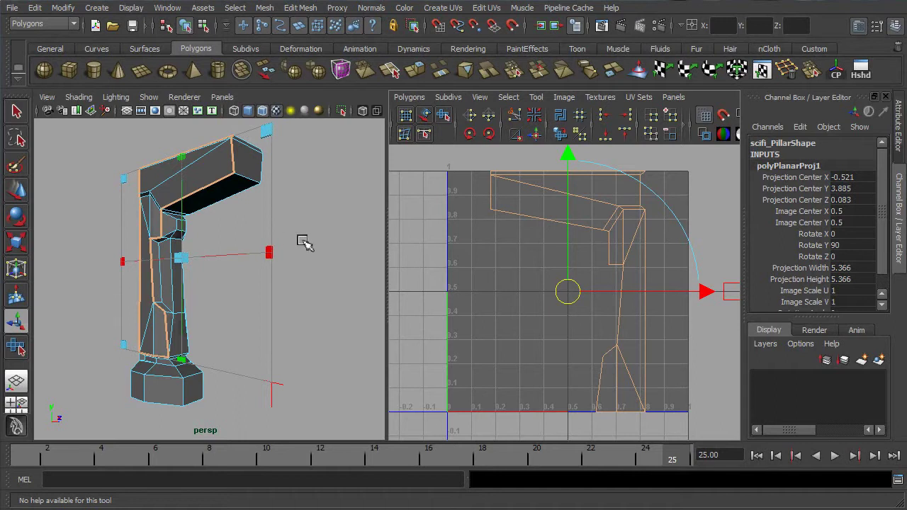
- Undo the planar projection and return to selecting the pillar as a whole object
click(35, 8)
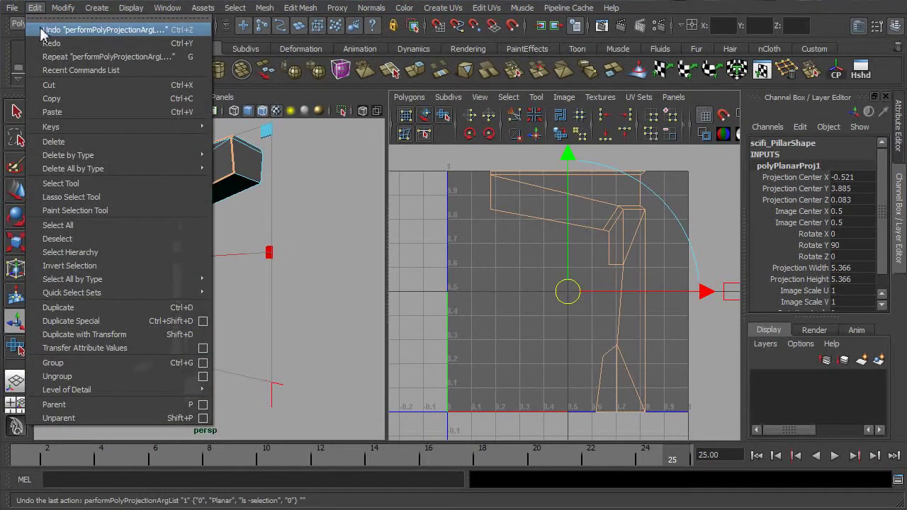
click(43, 29)
right_drag(227, 179, 284, 161)
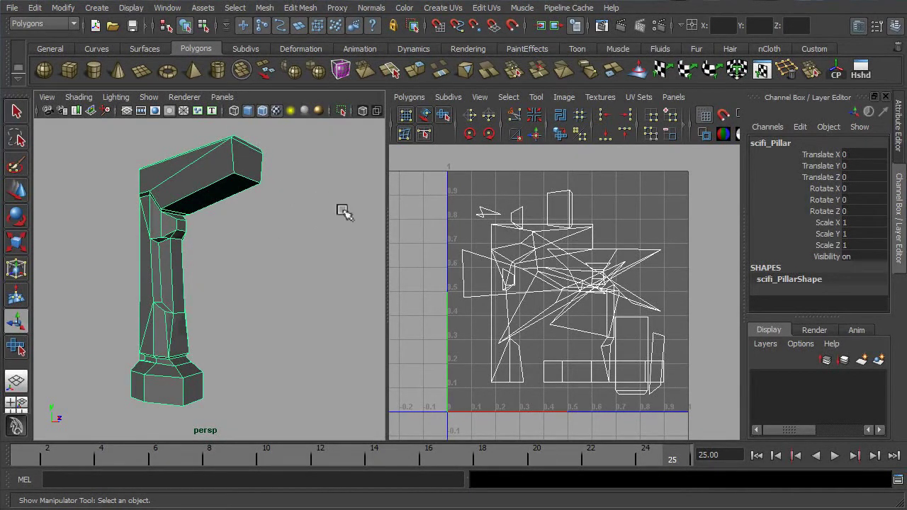
- Apply Automatic Mapping to the whole pillar with the options reset to their defaults of 6 planes and fewer pieces
click(442, 8)
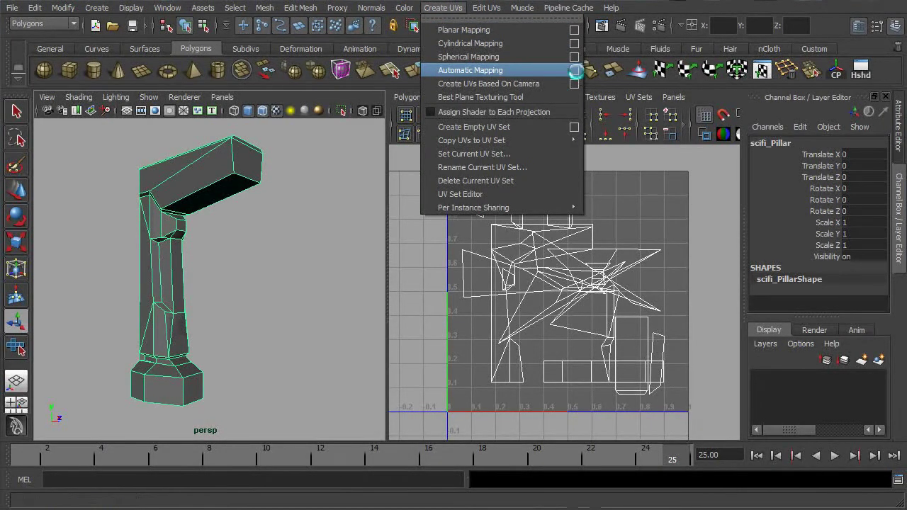
click(574, 71)
click(297, 115)
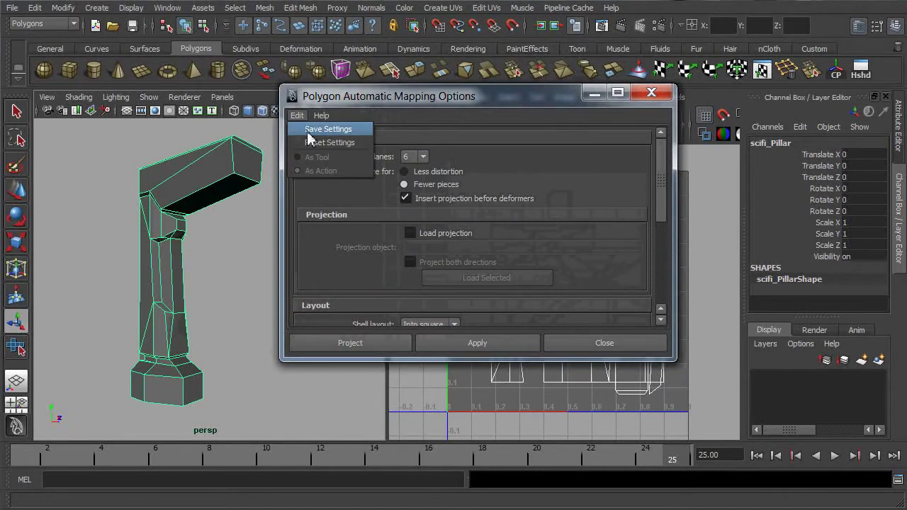
click(311, 143)
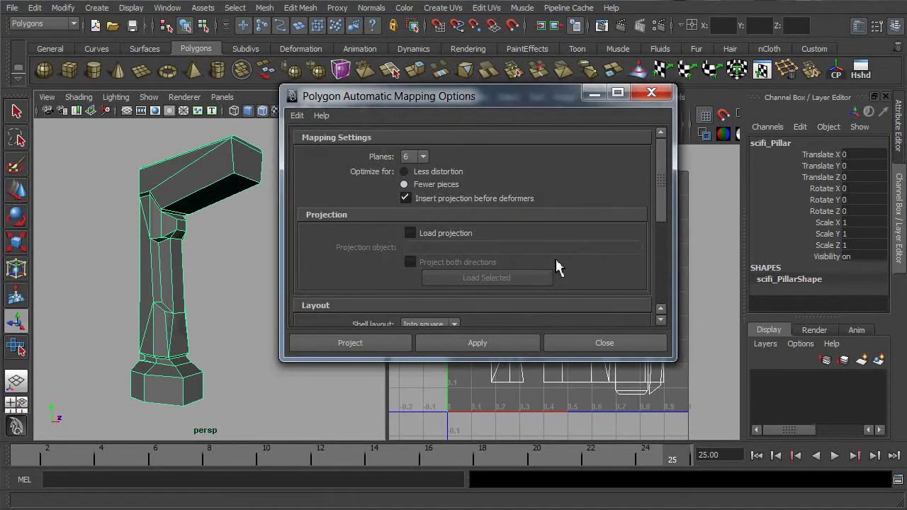
drag(658, 216, 668, 178)
click(491, 347)
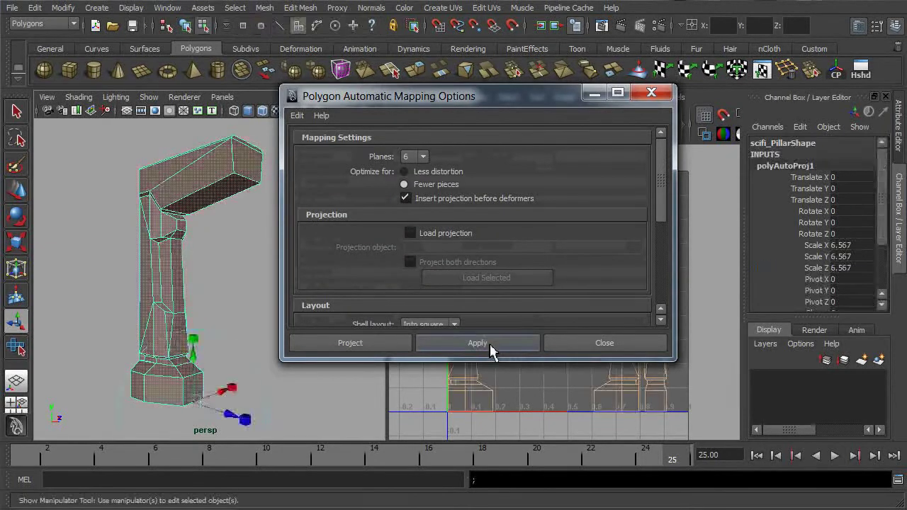
click(601, 346)
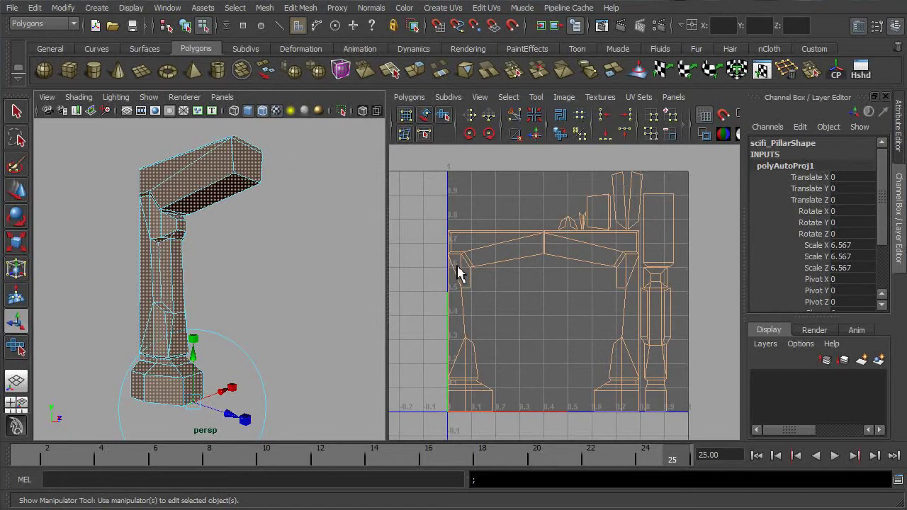
- Deselect the mapped faces and turn on shaded display for the pillar's UV shells
right_click(550, 300)
click(553, 307)
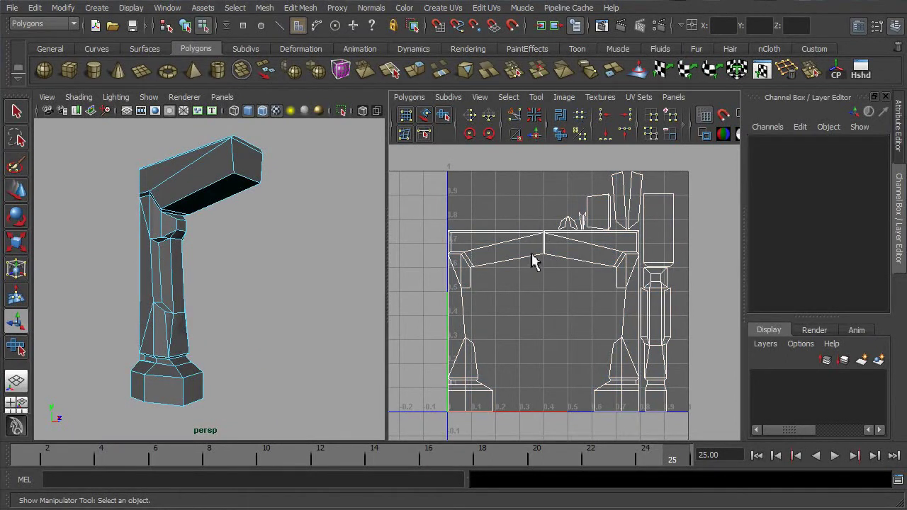
click(504, 133)
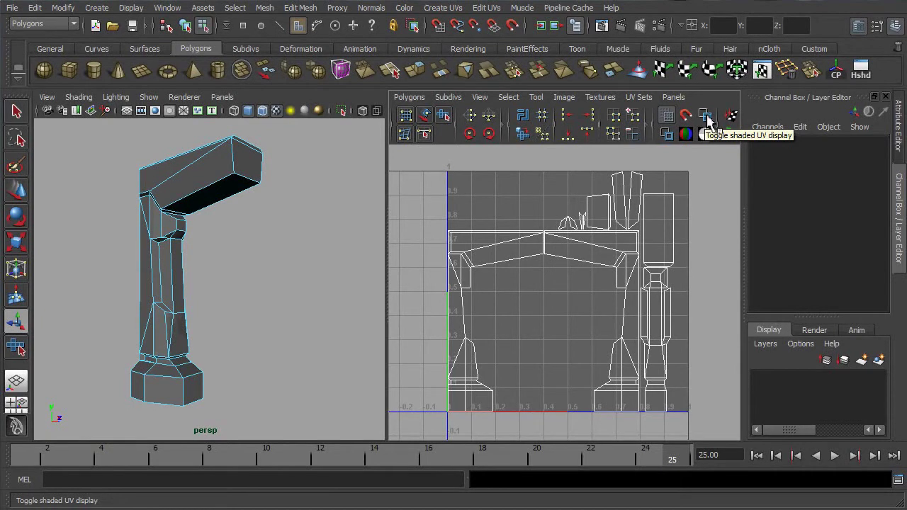
click(707, 118)
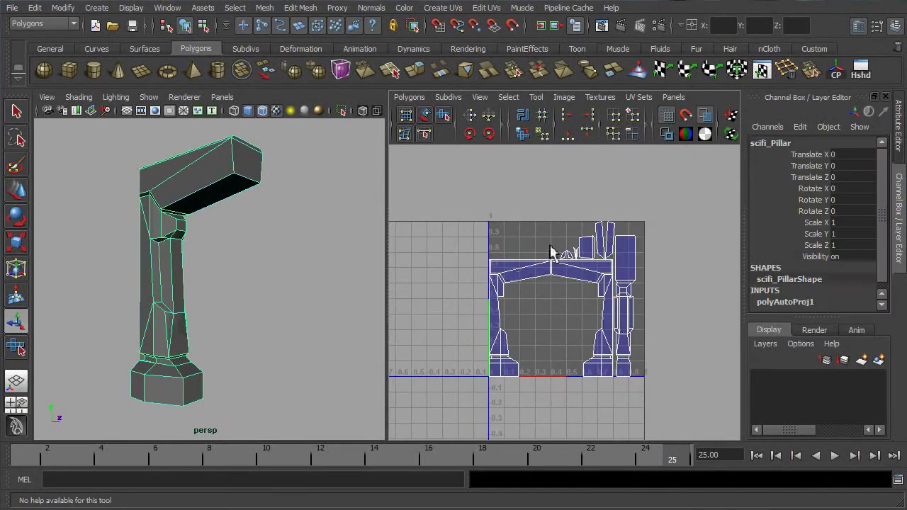
- Maximize the UV Texture Editor, hide the time slider and frame the UV layout with free space around it
key(space)
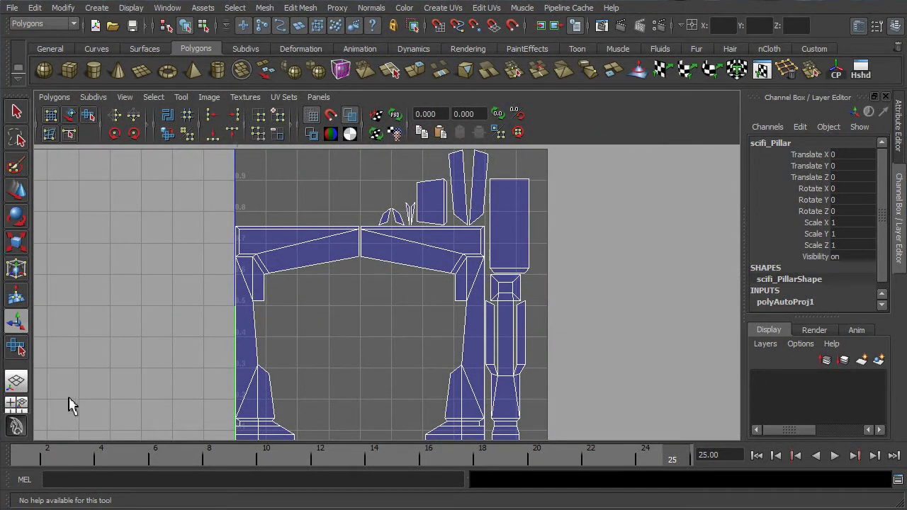
right_click(7, 453)
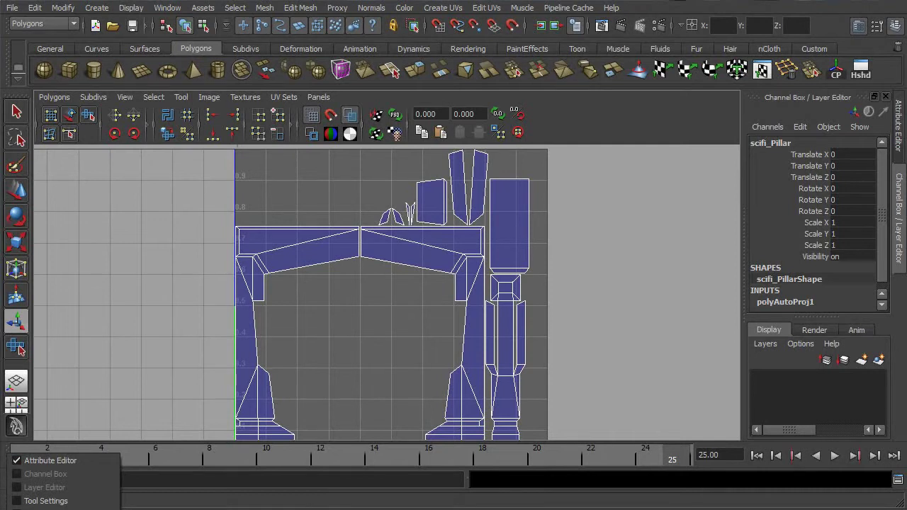
click(46, 509)
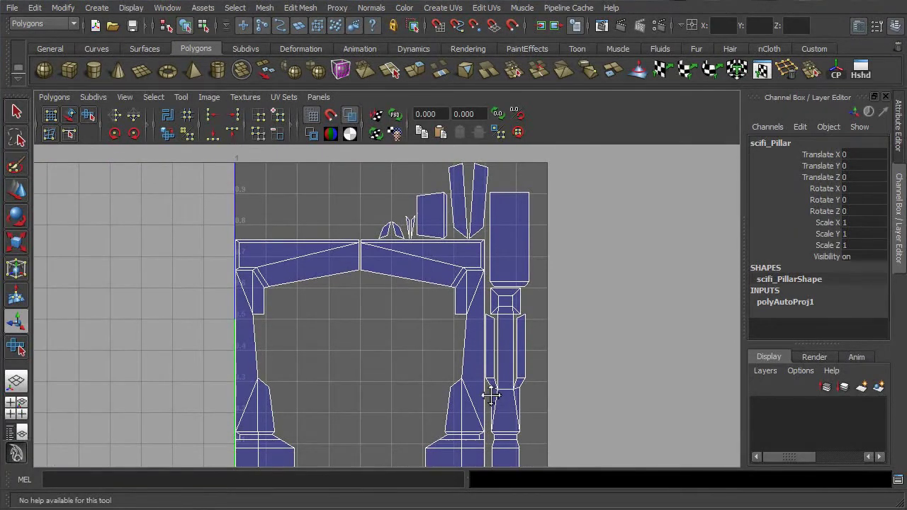
alt+middle_drag(491, 395, 494, 381)
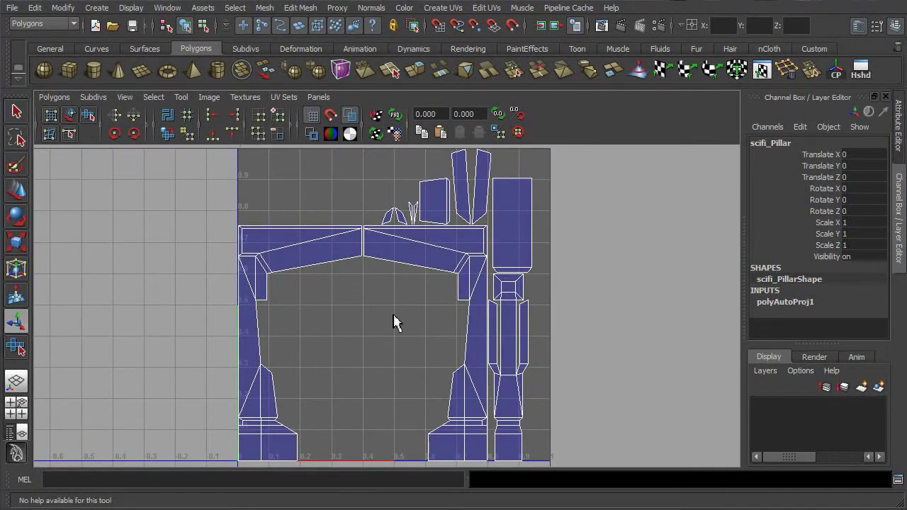
alt+right_drag(441, 258, 212, 307)
alt+middle_drag(343, 304, 294, 304)
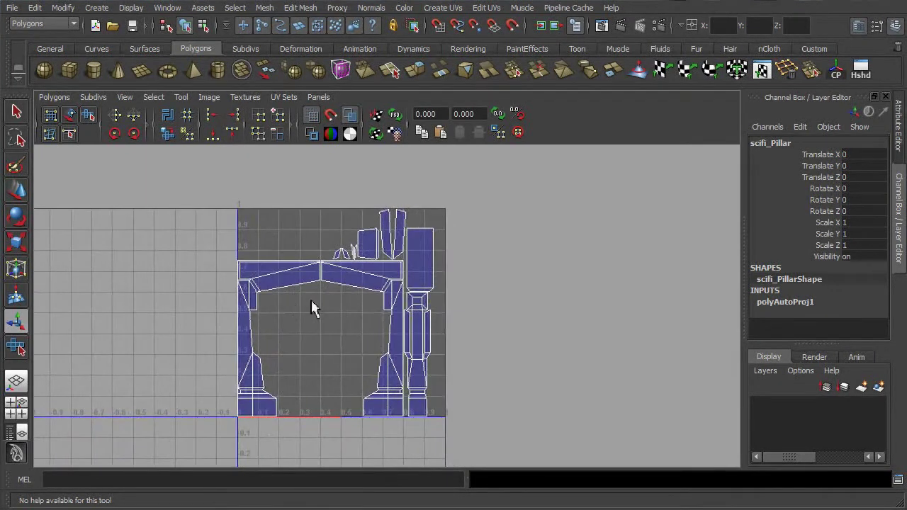
- Select all of the pillar's UVs and move them horizontally out of the 0–1 space, into the empty area on its right
right_drag(336, 283, 369, 283)
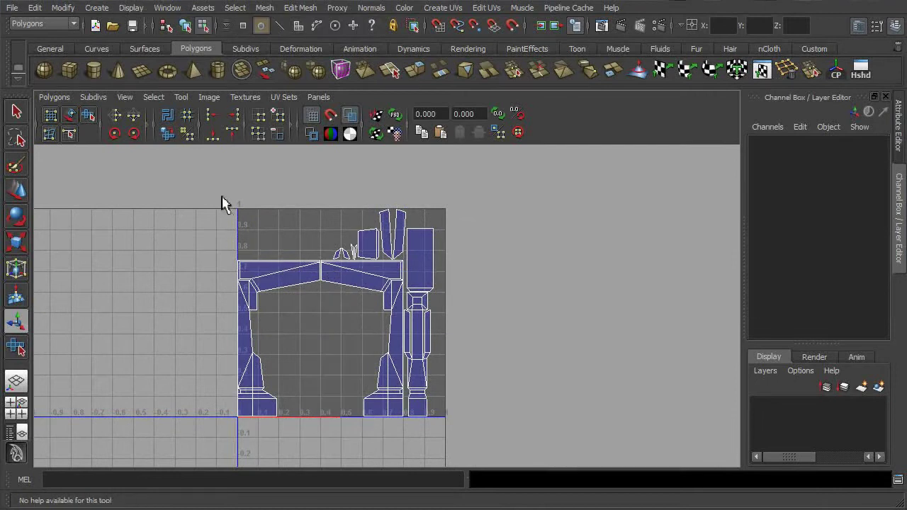
drag(221, 196, 481, 447)
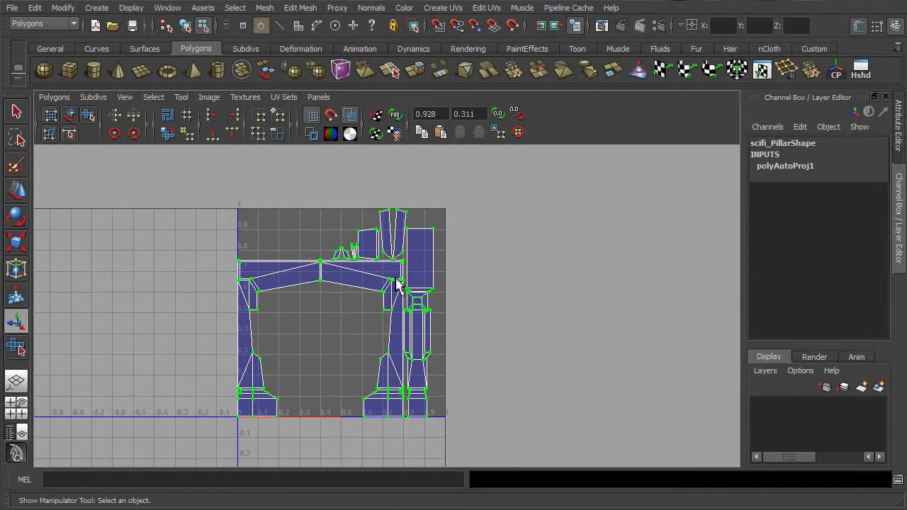
click(17, 191)
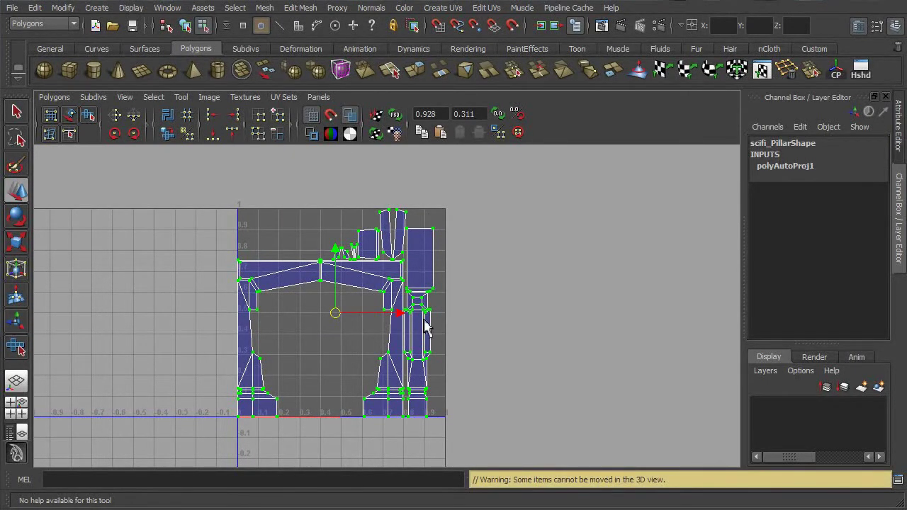
drag(407, 321, 658, 326)
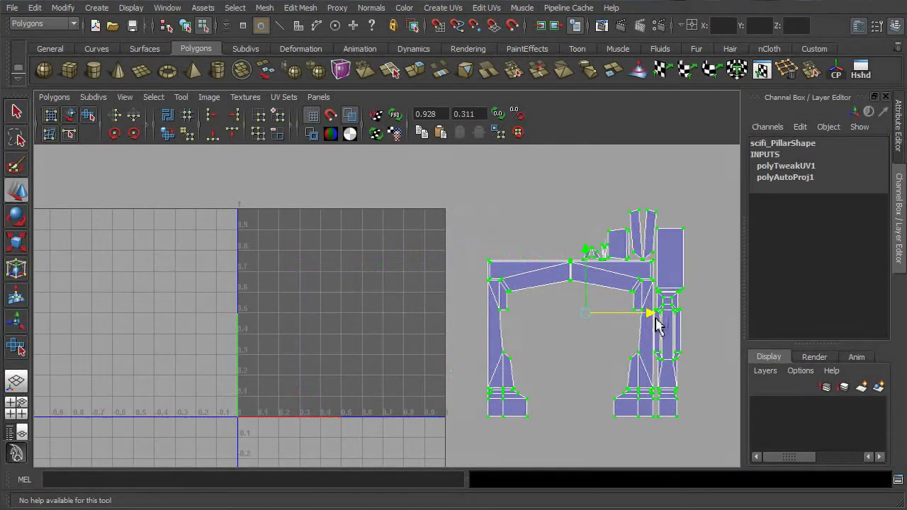
click(551, 338)
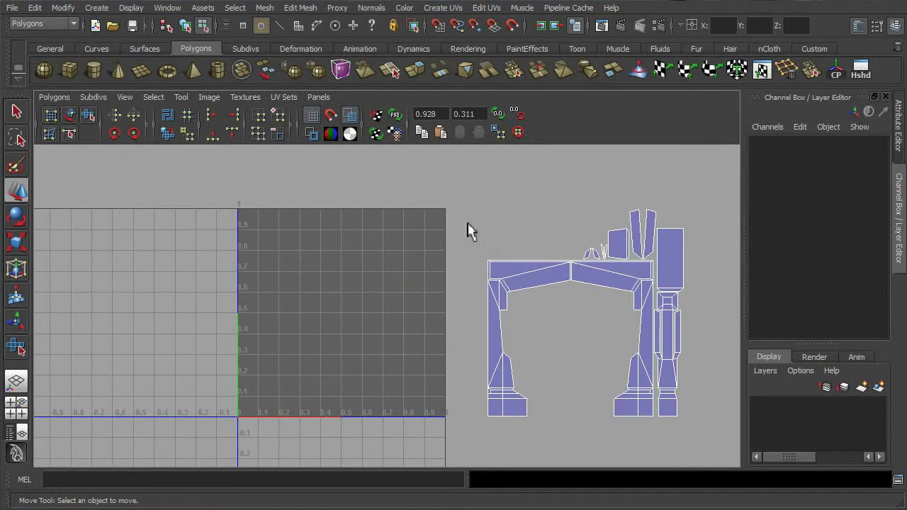
- Move the leftmost pillar-side UV shell back into the 0–1 space, along its left edge
drag(467, 229, 574, 446)
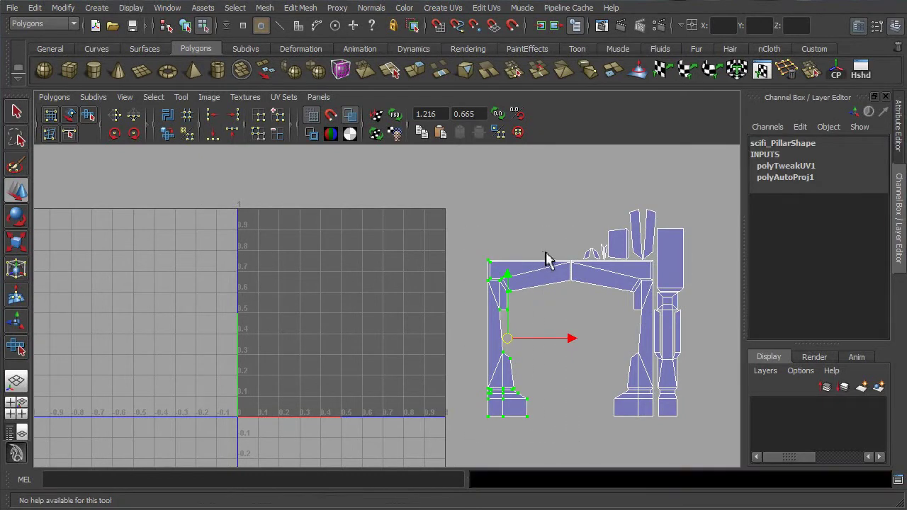
middle_drag(545, 257, 345, 338)
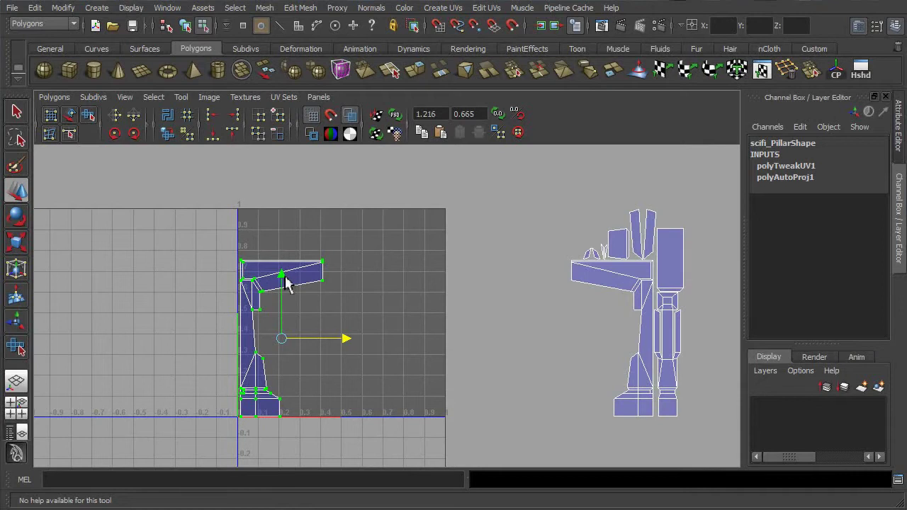
- Move the selected pillar-side UV shell up to the top edge of the 0–1 space and deselect it
drag(286, 282, 284, 230)
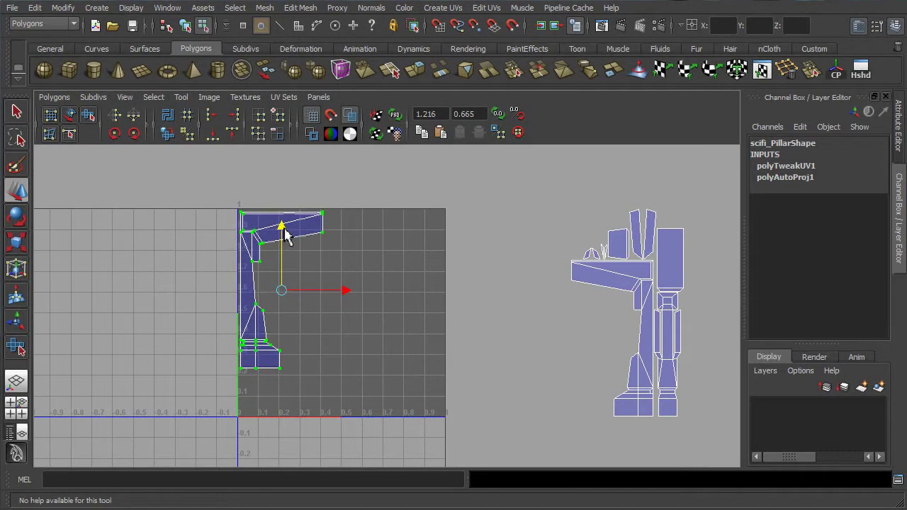
click(507, 325)
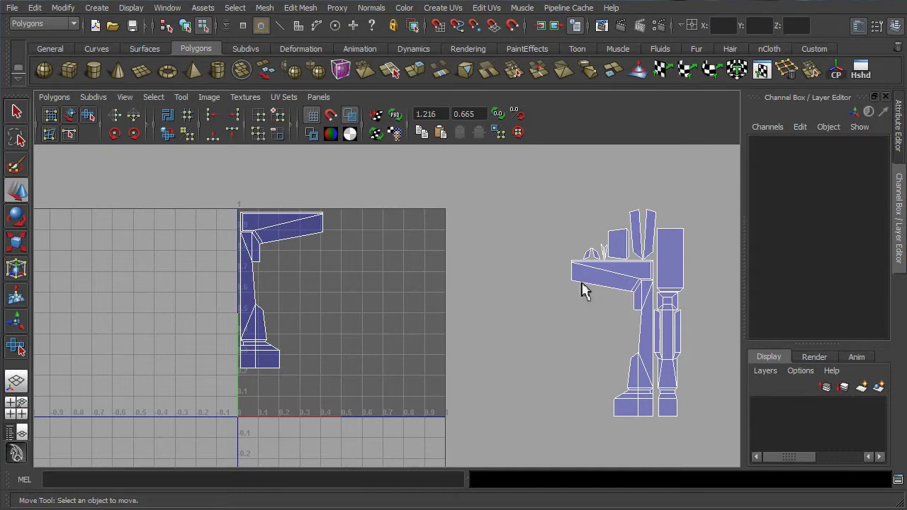
- Move the mirrored pillar-side UV shell into the 0–1 space's upper-right corner, opposite the first one and level with it
drag(567, 269, 675, 400)
alt+middle_drag(675, 401, 580, 370)
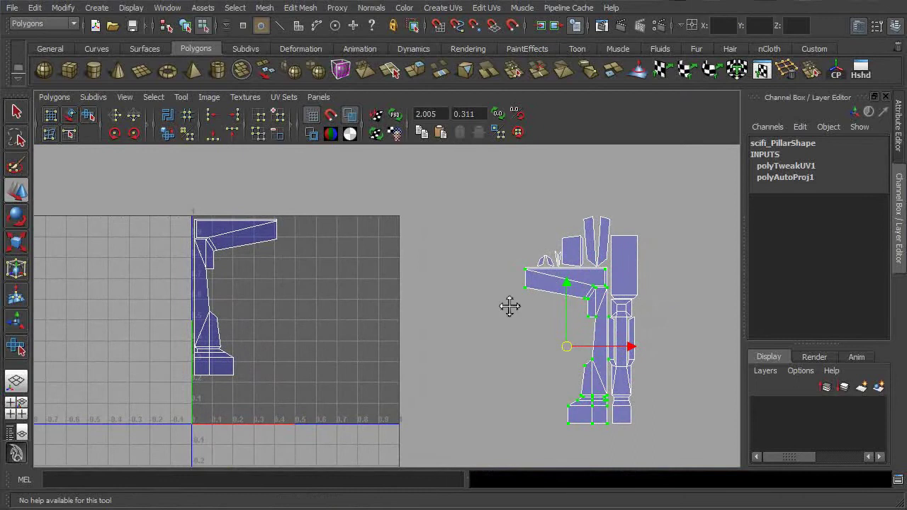
alt+right_drag(510, 306, 673, 372)
alt+middle_drag(608, 308, 433, 349)
alt+right_drag(405, 324, 521, 364)
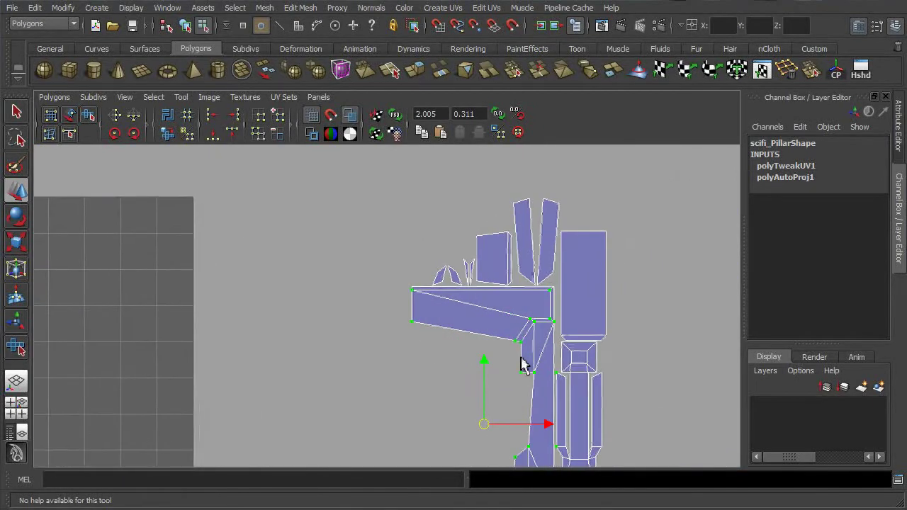
key(w)
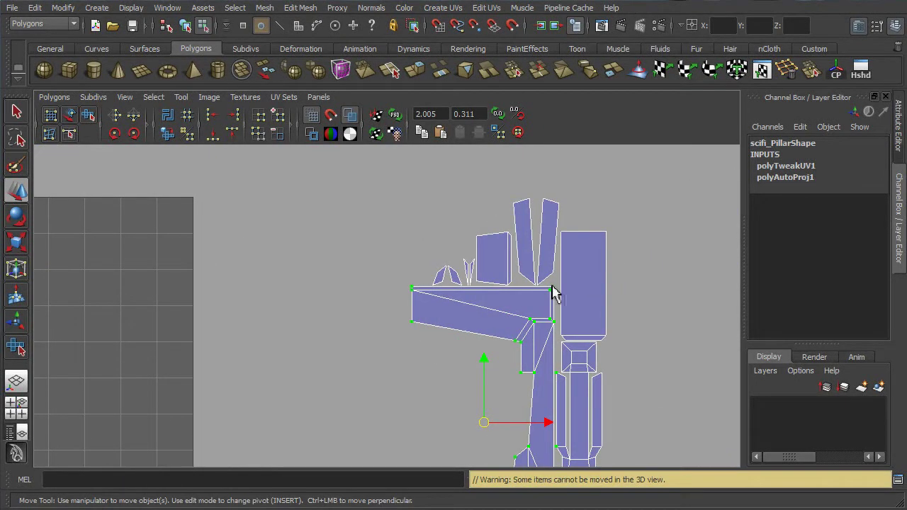
key(w)
alt+right_drag(578, 364, 380, 381)
alt+middle_drag(411, 375, 567, 293)
alt+right_drag(568, 294, 516, 304)
alt+middle_drag(516, 304, 533, 359)
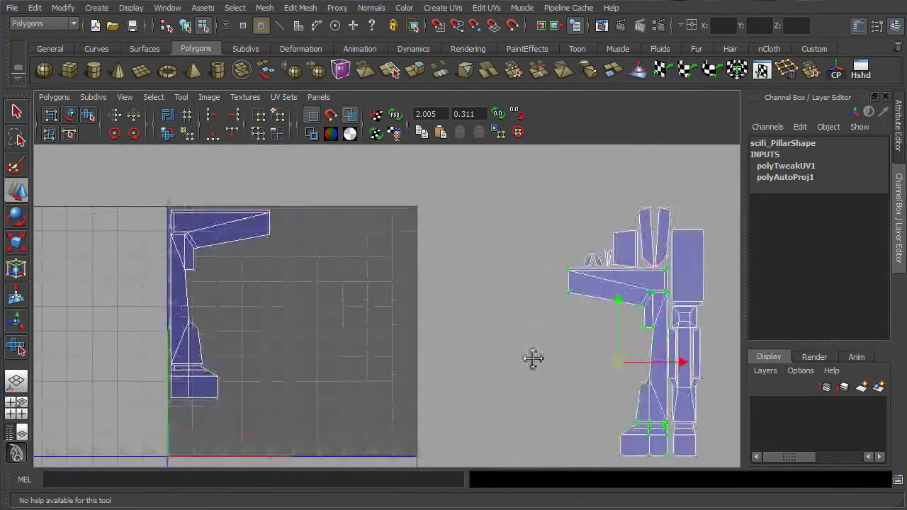
alt+middle_drag(664, 350, 486, 331)
alt+right_drag(486, 331, 698, 365)
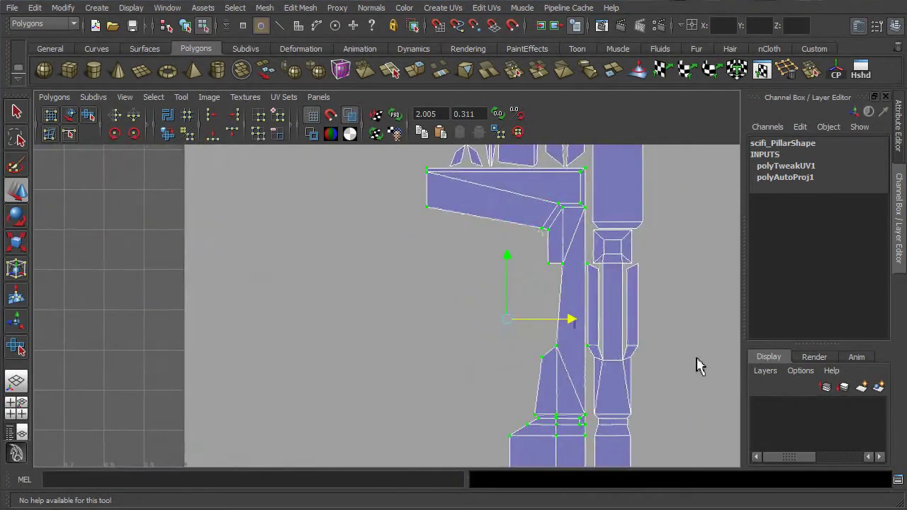
key(w)
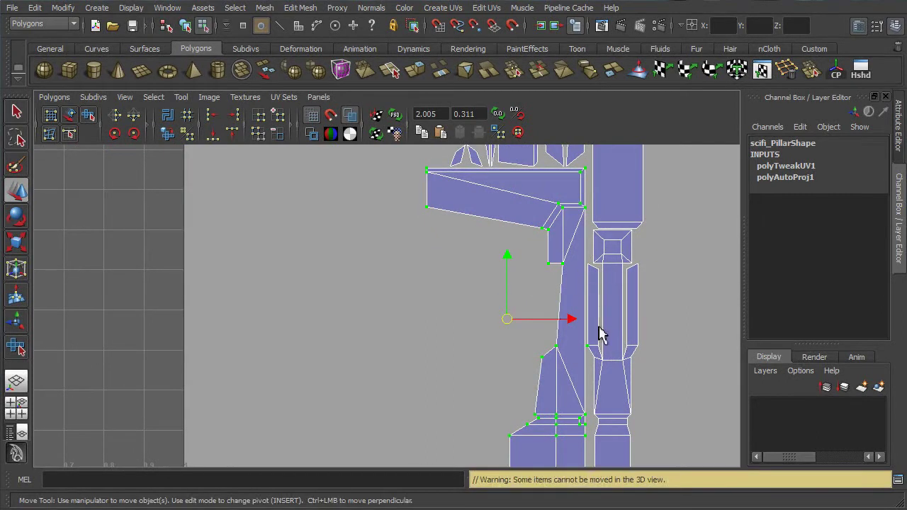
alt+right_drag(618, 355, 330, 319)
alt+middle_drag(330, 320, 333, 319)
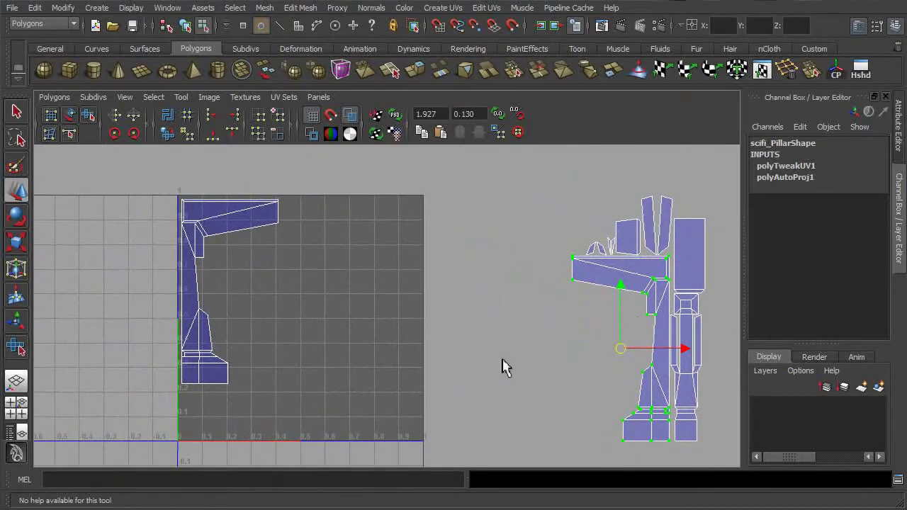
drag(684, 349, 424, 354)
drag(366, 293, 394, 238)
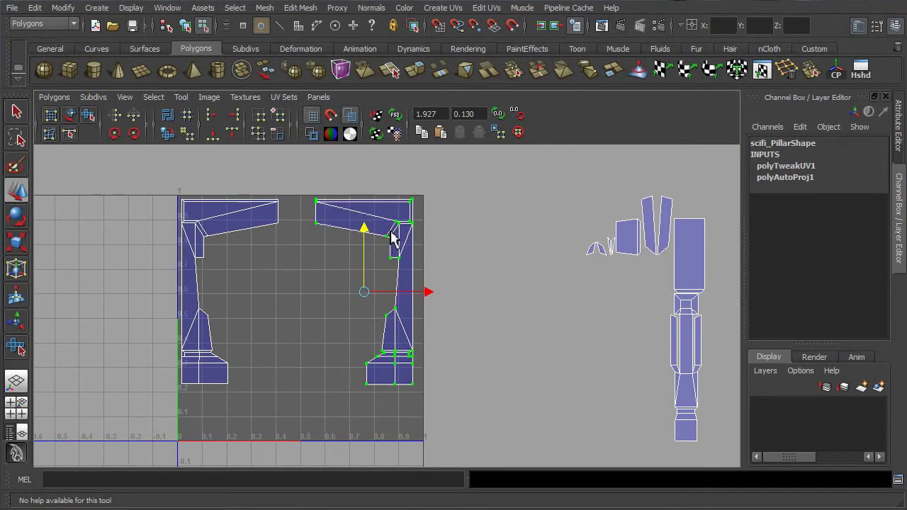
drag(429, 293, 433, 294)
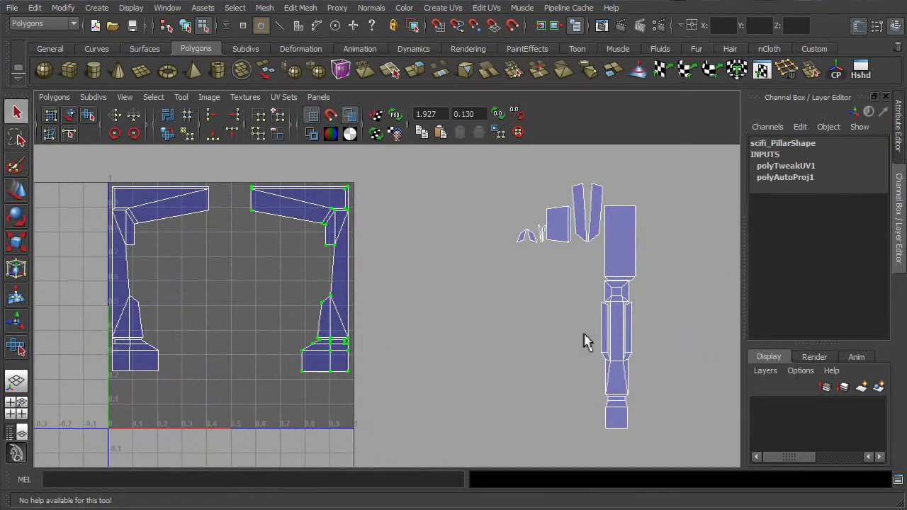
- Select the faces of the small trapezoid shell, convert them to a UV selection and rotate it 90 degrees counterclockwise
alt+middle_drag(553, 237, 569, 266)
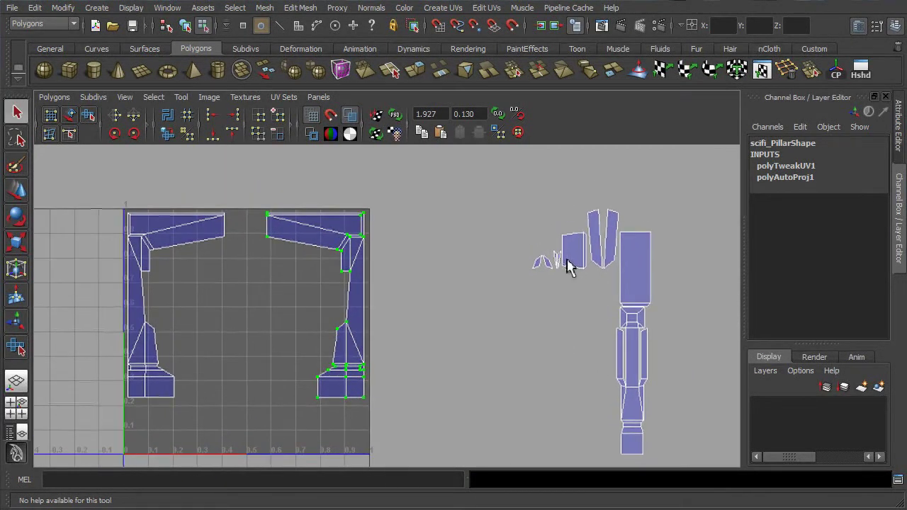
right_drag(570, 254, 576, 271)
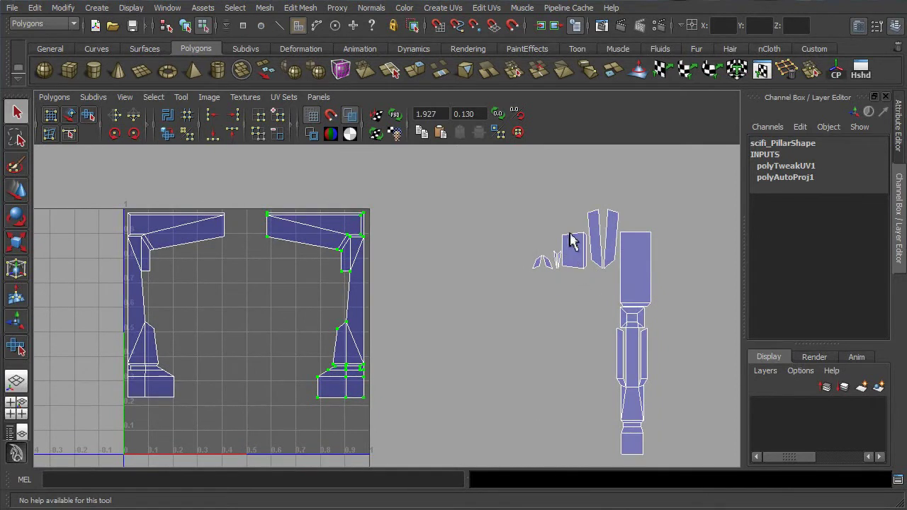
drag(571, 226, 588, 293)
drag(586, 292, 585, 287)
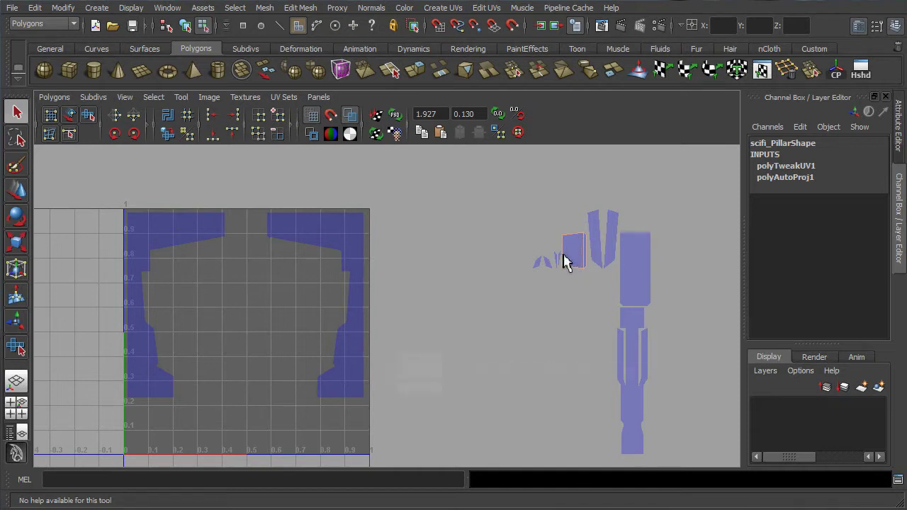
ctrl+right_click(568, 261)
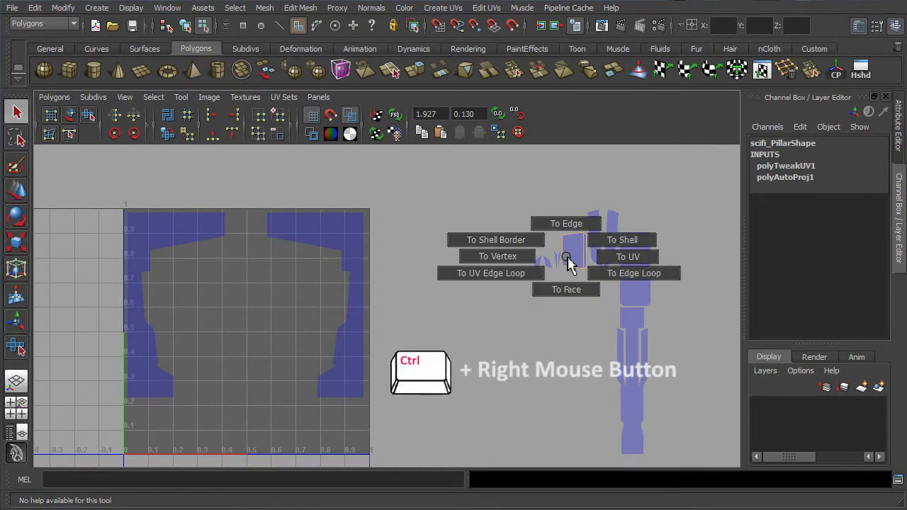
click(611, 262)
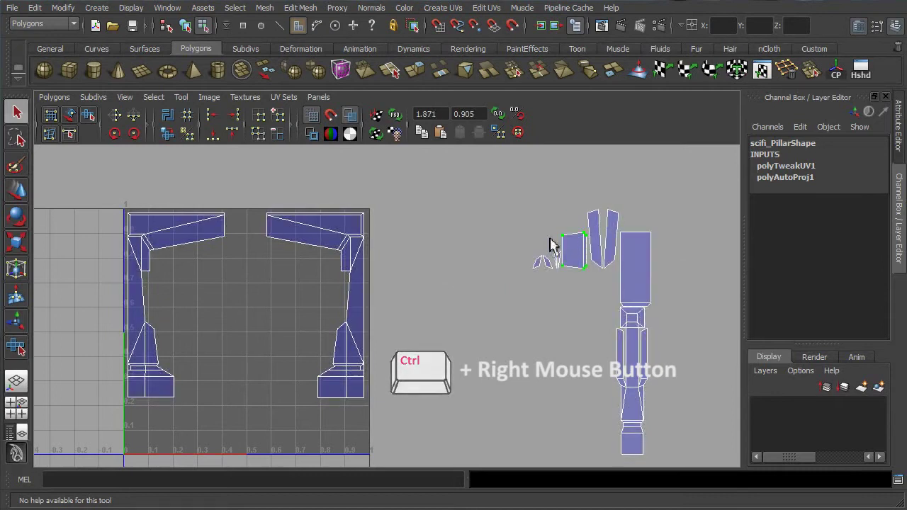
click(115, 136)
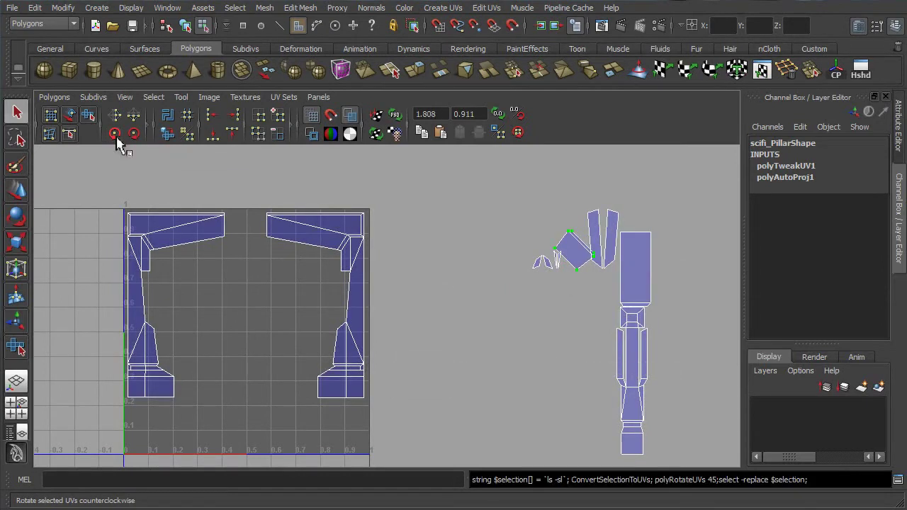
click(115, 136)
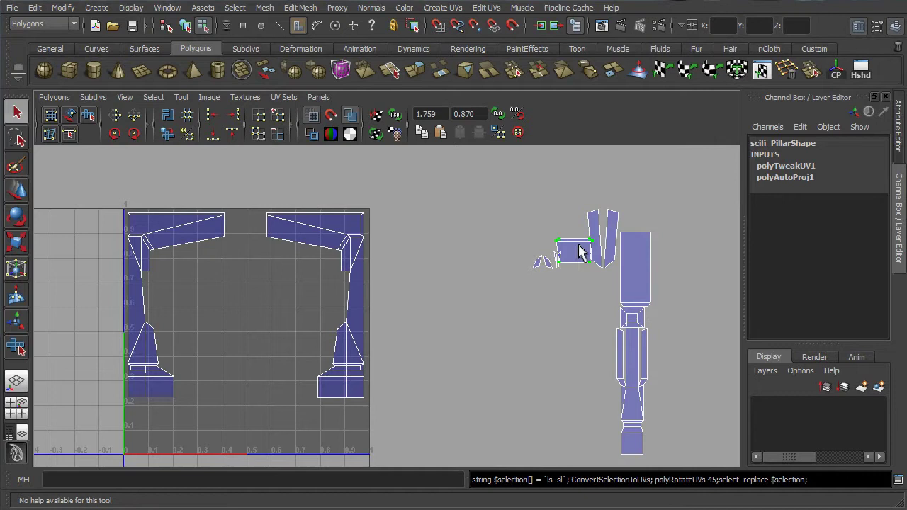
- Move the rotated trapezoid shell into the gap between the two pillar-side shells, level with their upper edges, and deselect it
key(w)
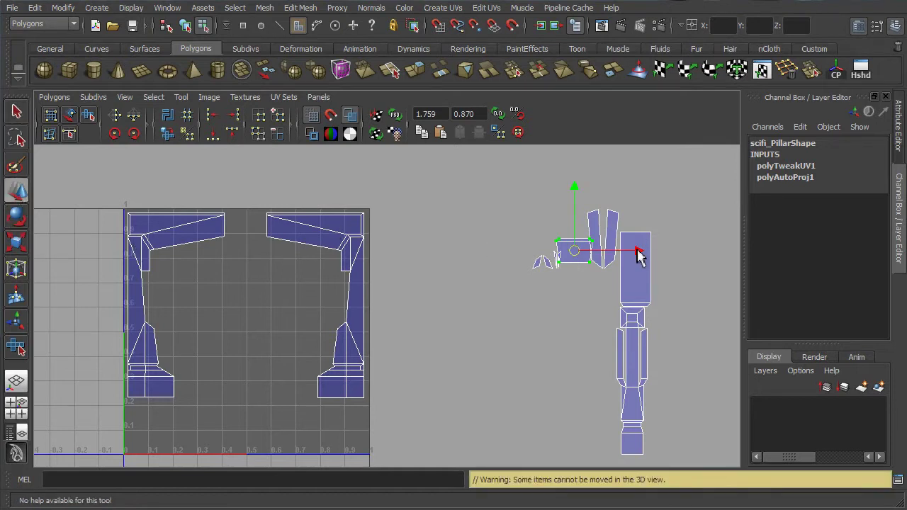
drag(638, 255, 310, 255)
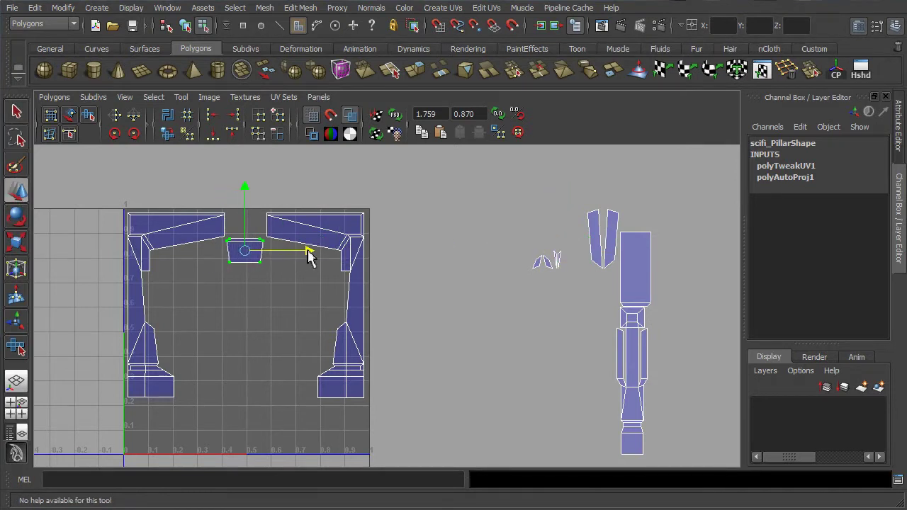
alt+middle_drag(213, 247, 314, 263)
alt+right_drag(331, 264, 487, 296)
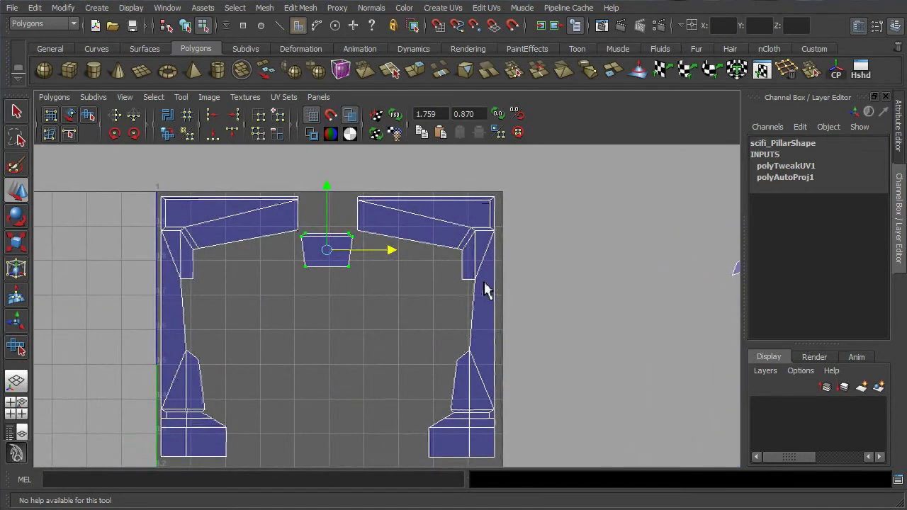
mouse_move(330, 188)
mouse_down()
mouse_move(338, 162)
mouse_move(327, 182)
mouse_up()
alt+middle_drag(297, 295, 375, 342)
alt+right_drag(376, 341, 565, 333)
alt+middle_drag(337, 219, 344, 298)
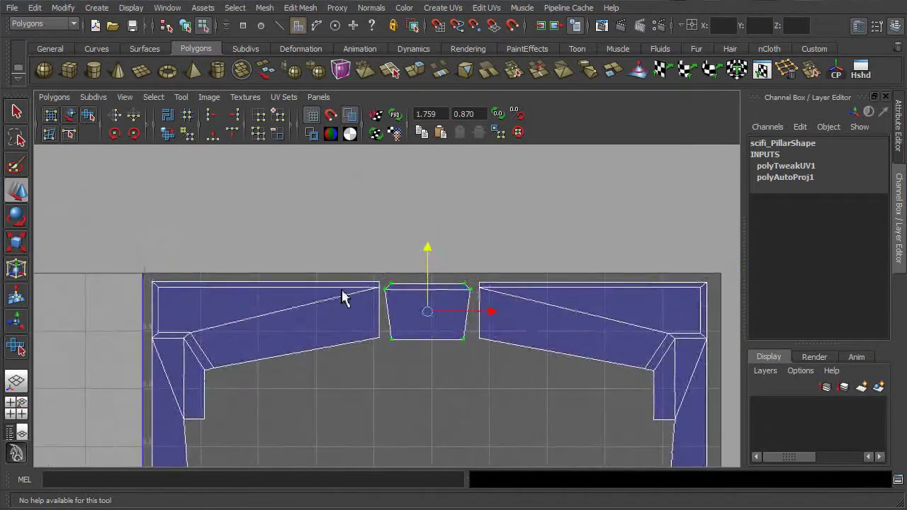
alt+right_drag(345, 297, 642, 370)
drag(465, 261, 475, 251)
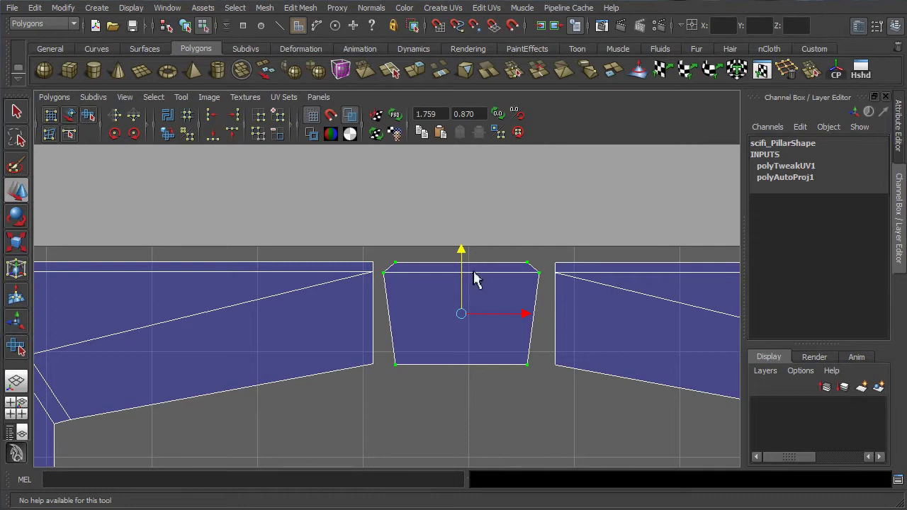
click(509, 400)
- Select edges on the tall strip shell and both pillar-side shells' inner contours to examine which shell edges belong together
alt+right_drag(550, 405, 277, 399)
alt+middle_drag(504, 398, 460, 208)
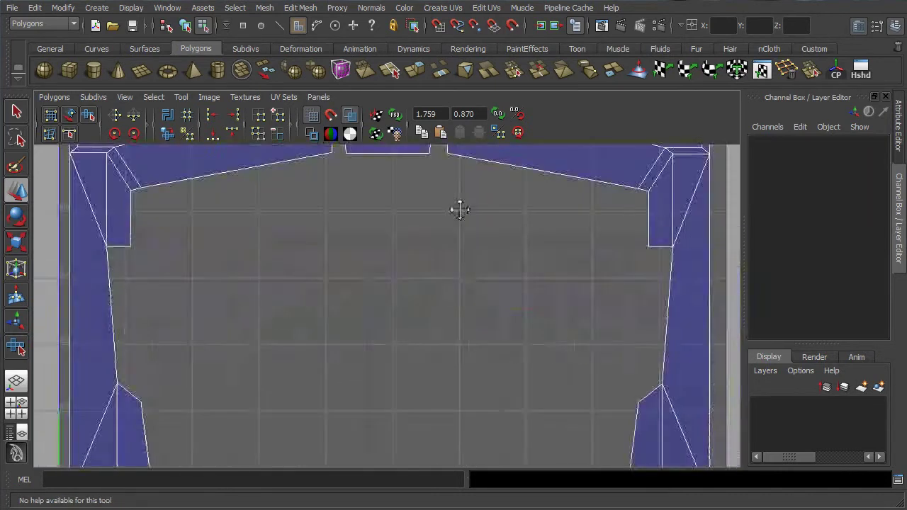
alt+right_drag(460, 209, 161, 258)
alt+middle_drag(596, 269, 584, 296)
scroll(563, 373, down, 6)
alt+middle_drag(570, 400, 513, 376)
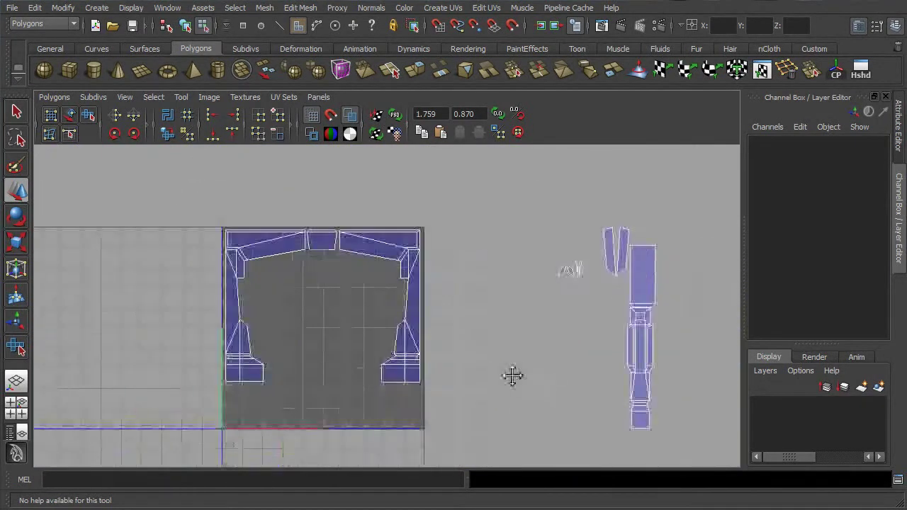
alt+middle_drag(512, 376, 397, 354)
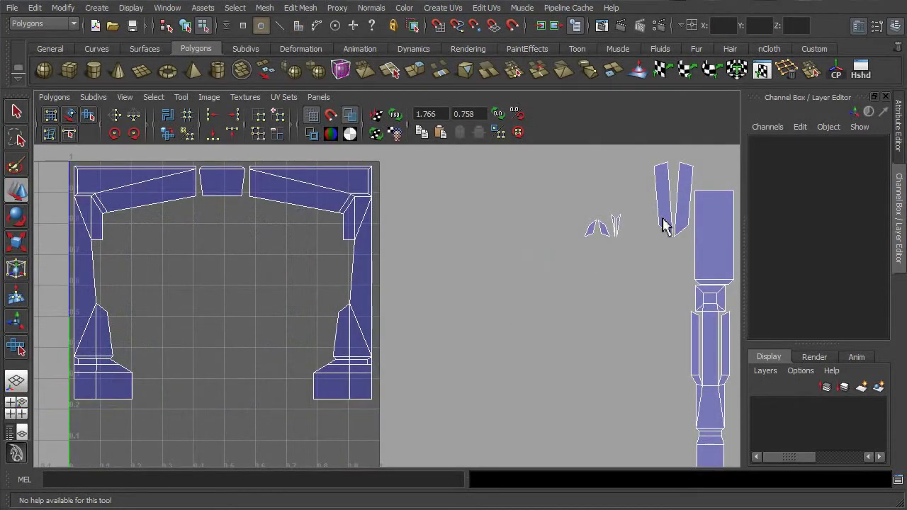
right_drag(661, 217, 665, 207)
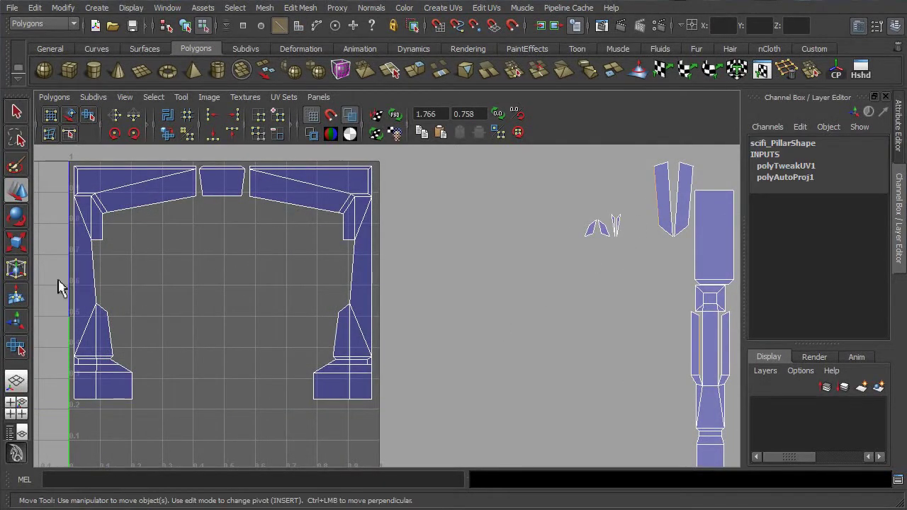
drag(358, 272, 359, 275)
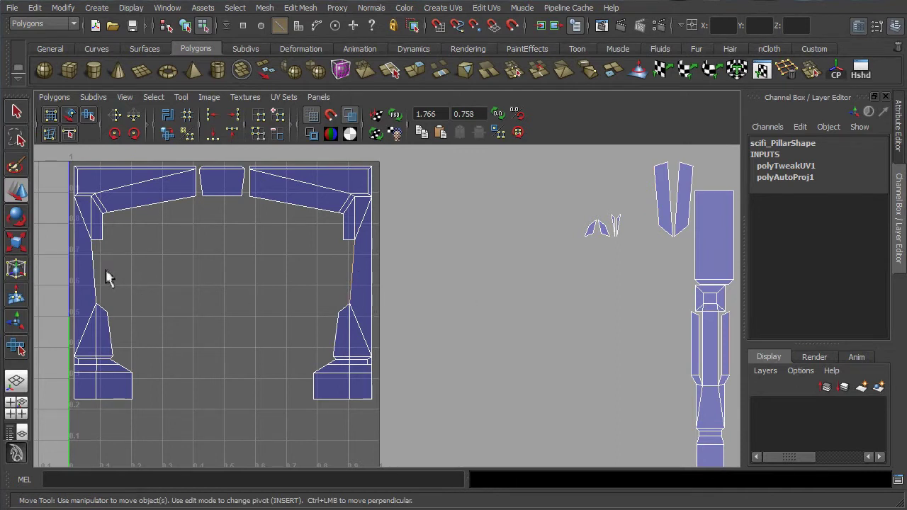
drag(88, 280, 106, 284)
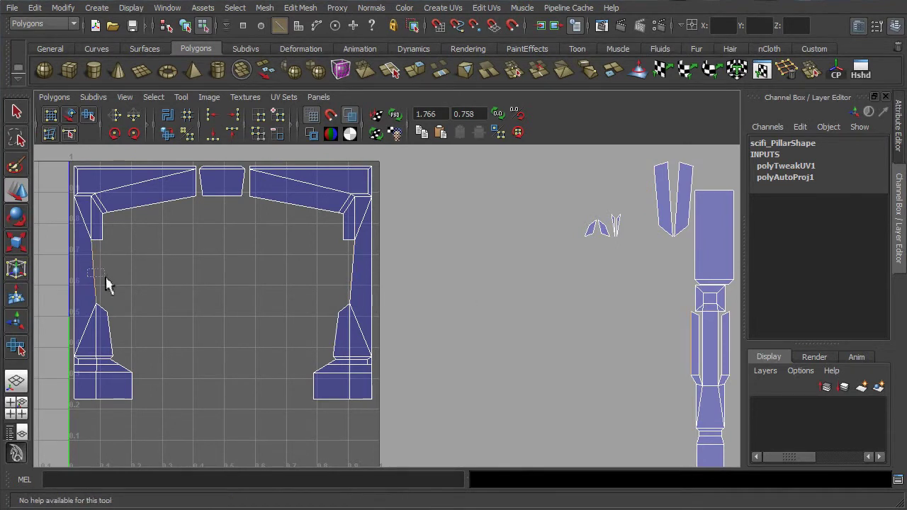
drag(337, 275, 360, 276)
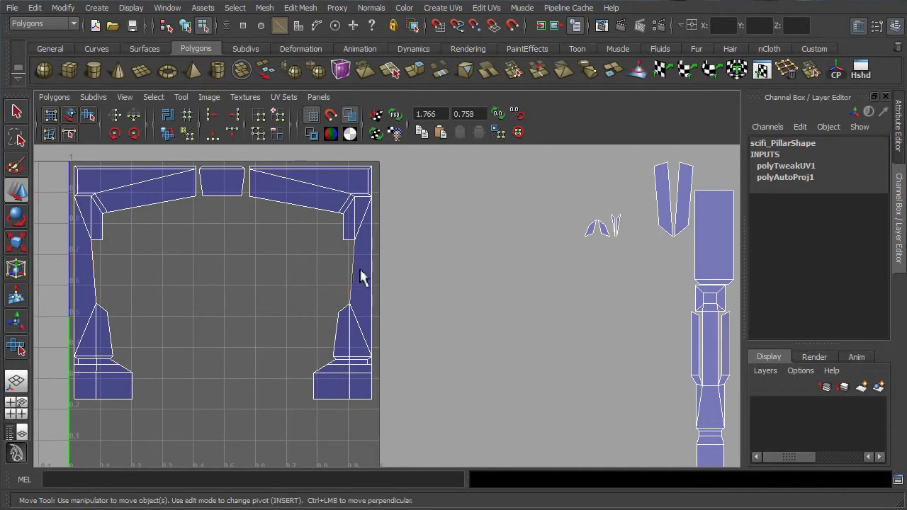
- Convert the selected faces of the right-hand side strip on the long front column shell to a UV selection
alt+middle_drag(734, 354, 696, 349)
alt+middle_drag(635, 363, 642, 370)
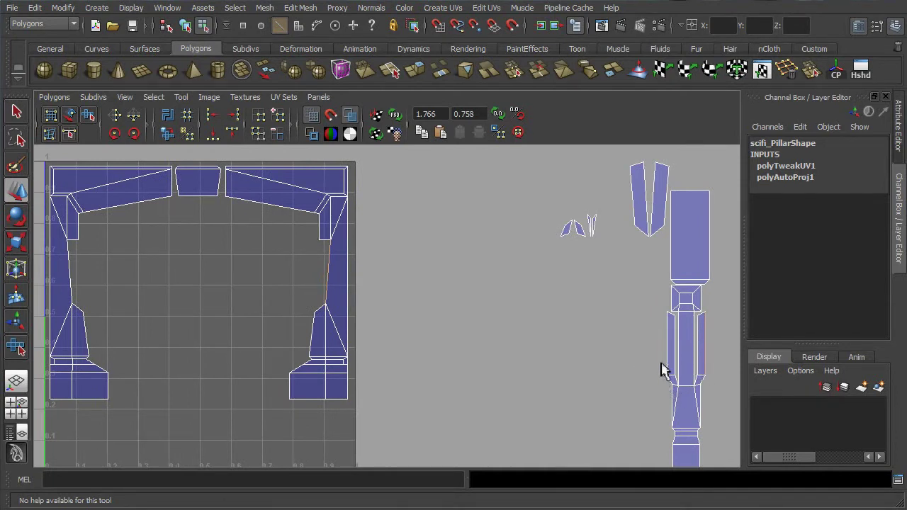
scroll(704, 389, down, 1)
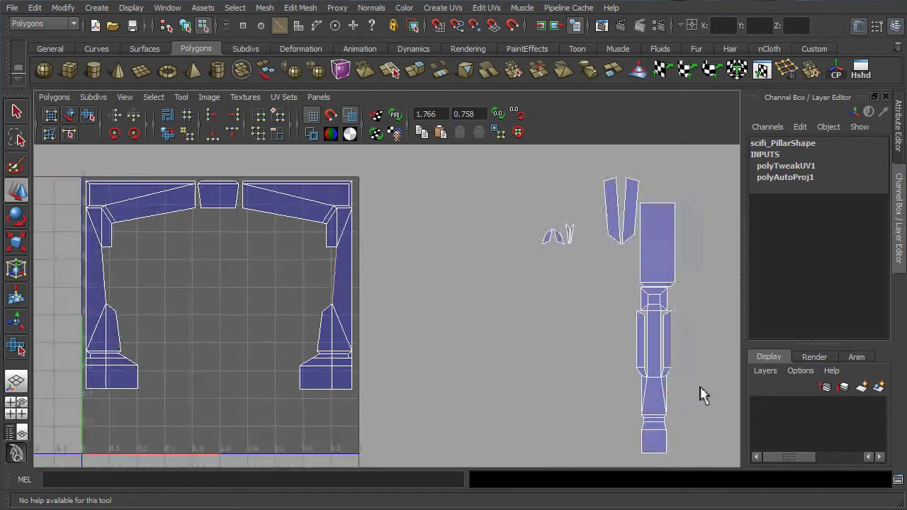
alt+middle_drag(653, 382, 421, 342)
alt+right_drag(364, 310, 769, 429)
alt+middle_drag(539, 369, 459, 350)
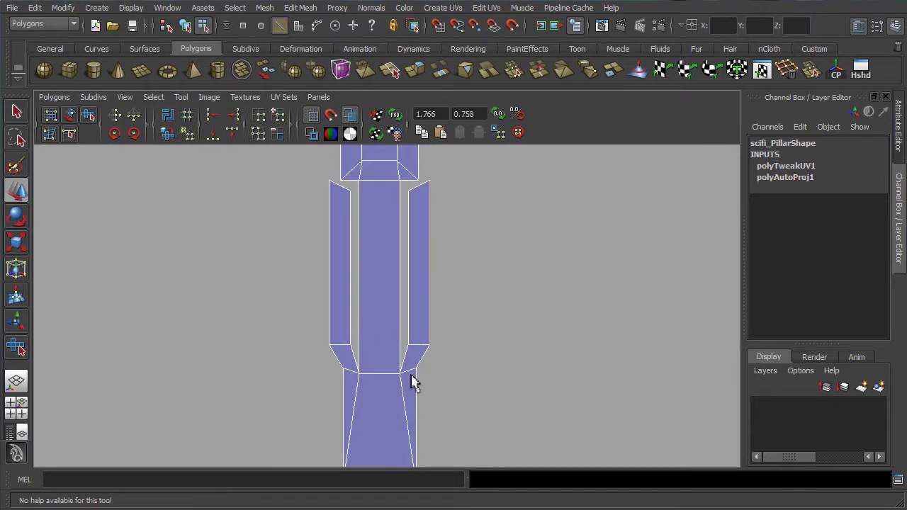
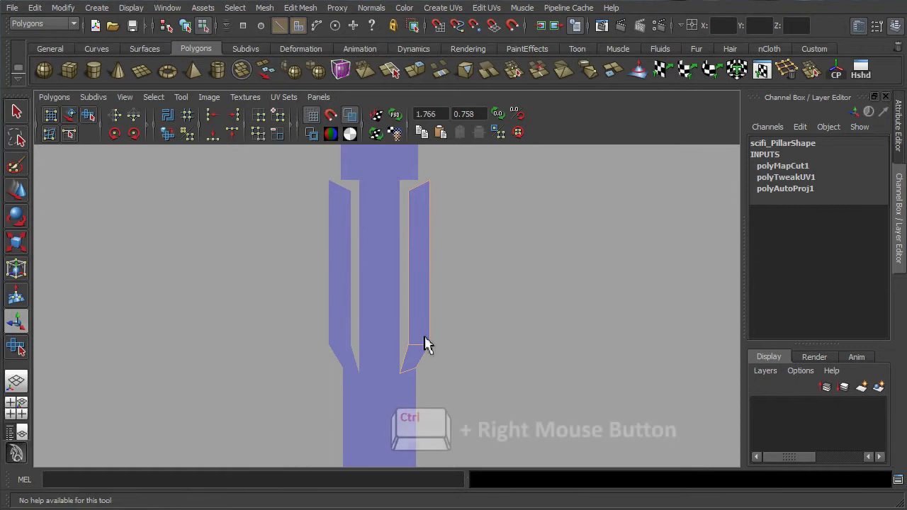
ctrl+right_click(424, 333)
ctrl+right_drag(423, 332, 472, 338)
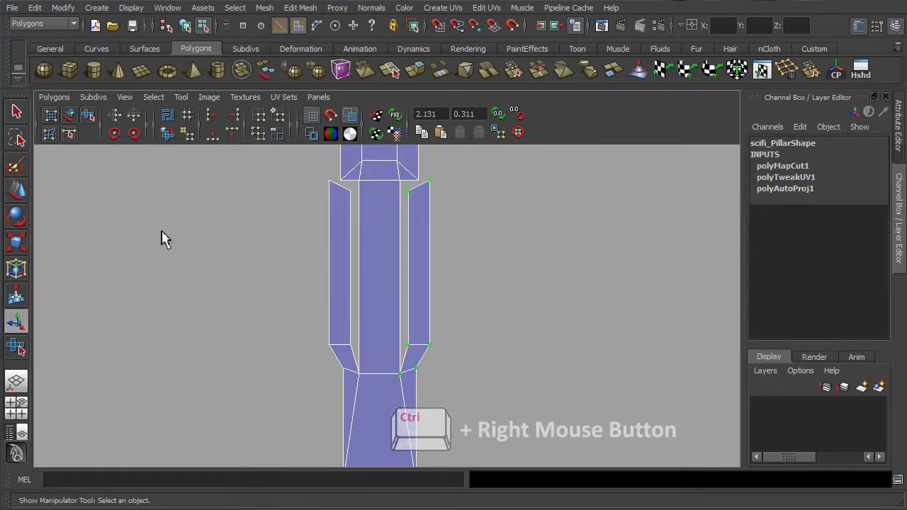
- Move the right-hand side strip away from the front column shell, and convert the left-hand strip's faces to UVs and move it away too
click(16, 190)
drag(480, 278, 555, 287)
right_drag(340, 348, 347, 374)
drag(299, 305, 356, 363)
ctrl+right_drag(345, 340, 379, 339)
drag(409, 278, 345, 285)
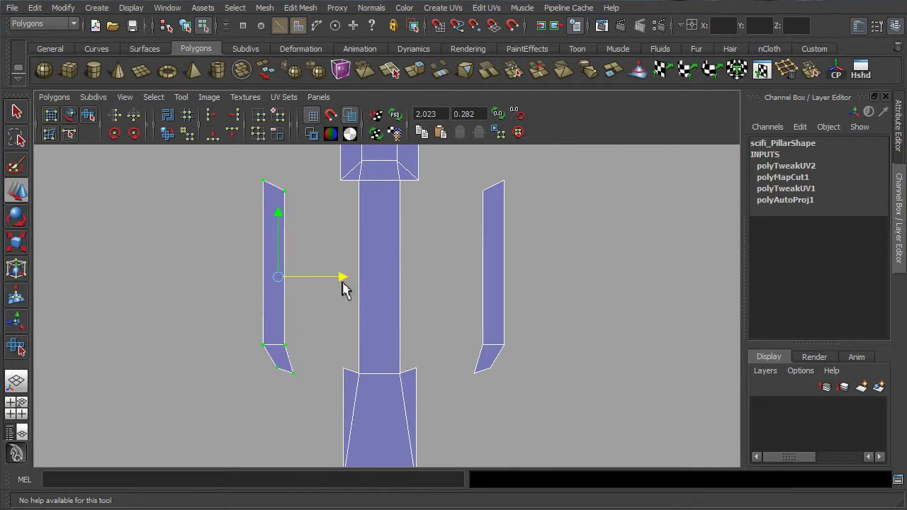
key(q)
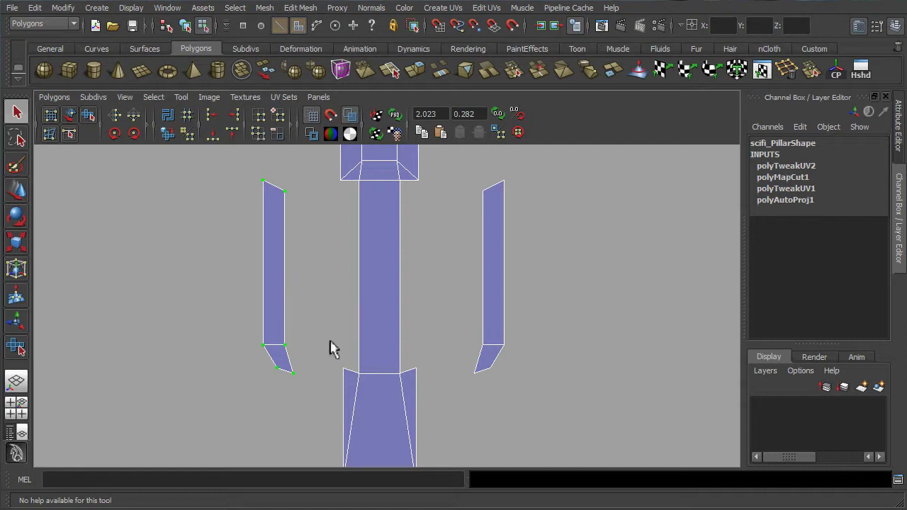
- Cut the UV edge between the column shell's narrow middle section and the square beveled block above it
alt+middle_drag(383, 303, 421, 356)
alt+right_drag(422, 356, 181, 349)
alt+middle_drag(180, 349, 385, 317)
alt+right_drag(385, 317, 134, 320)
alt+middle_drag(320, 320, 305, 349)
alt+right_drag(305, 348, 517, 385)
alt+middle_drag(517, 385, 412, 316)
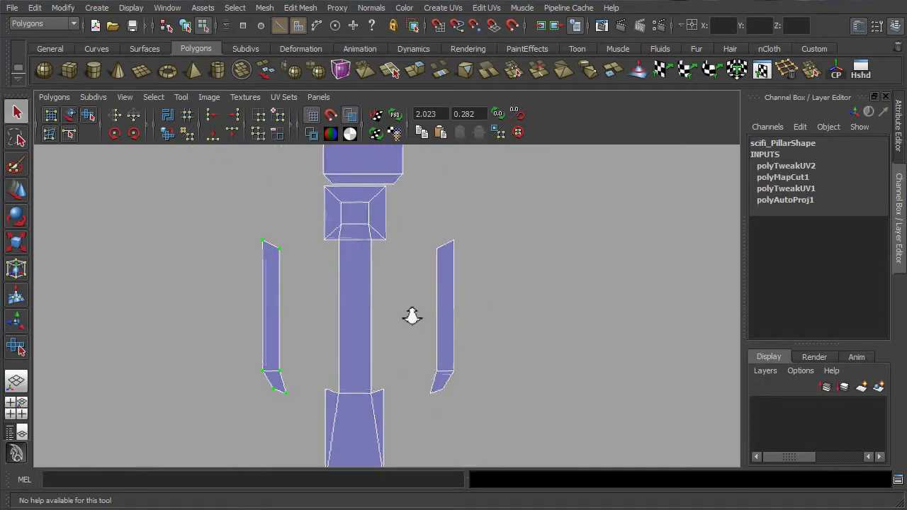
alt+right_drag(412, 317, 385, 320)
right_drag(352, 222, 355, 203)
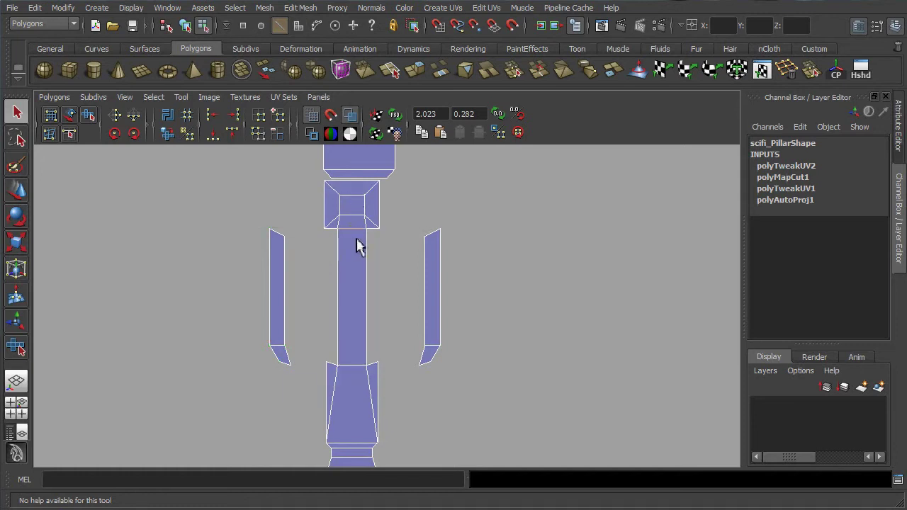
scroll(385, 326, up, 1)
mouse_move(386, 330)
alt+middle_down()
mouse_move(390, 231)
mouse_move(390, 339)
alt+middle_up()
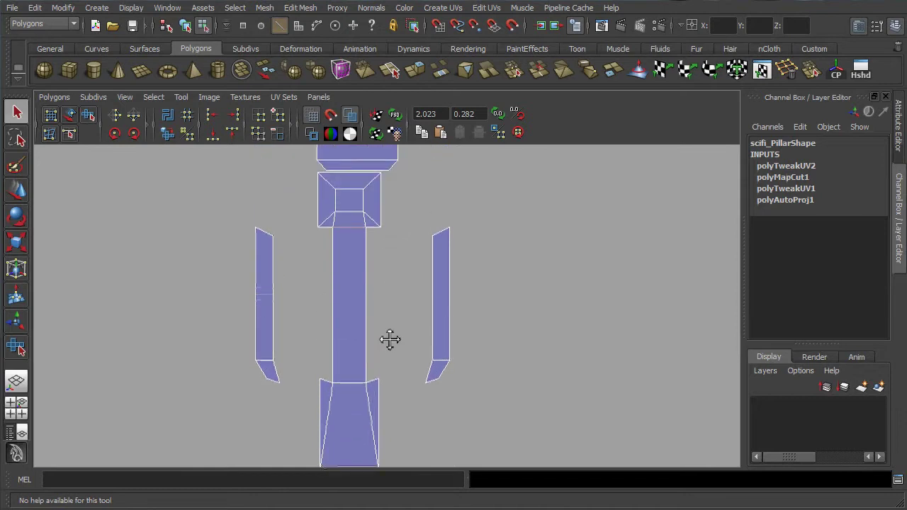
click(63, 98)
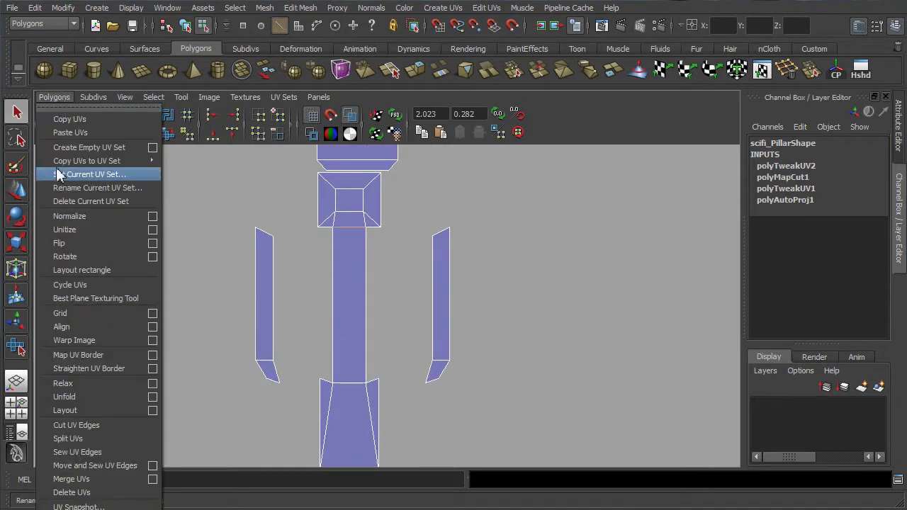
click(75, 425)
- Cut the horizontal UV edge at the top of the narrow neck just below the column shell's trapezoid section
alt+middle_drag(383, 299, 391, 203)
right_drag(354, 382, 358, 385)
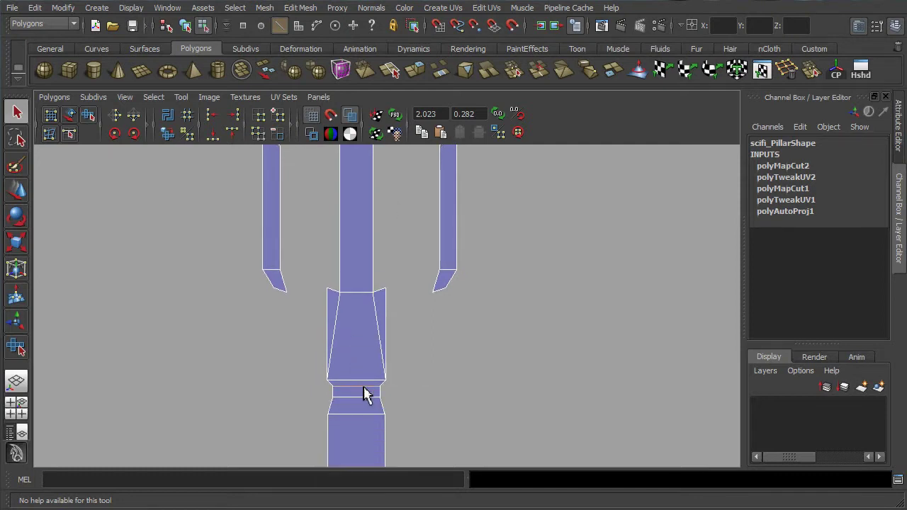
click(57, 97)
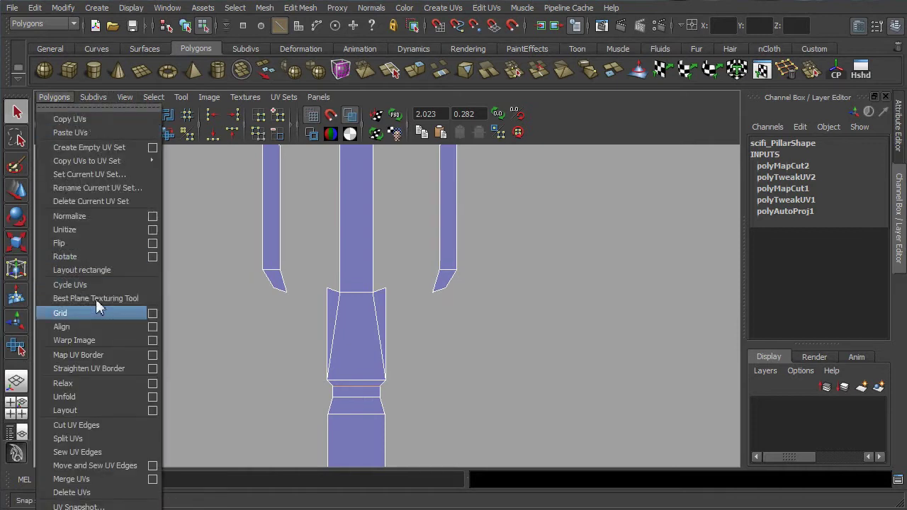
click(111, 429)
scroll(390, 370, down, 2)
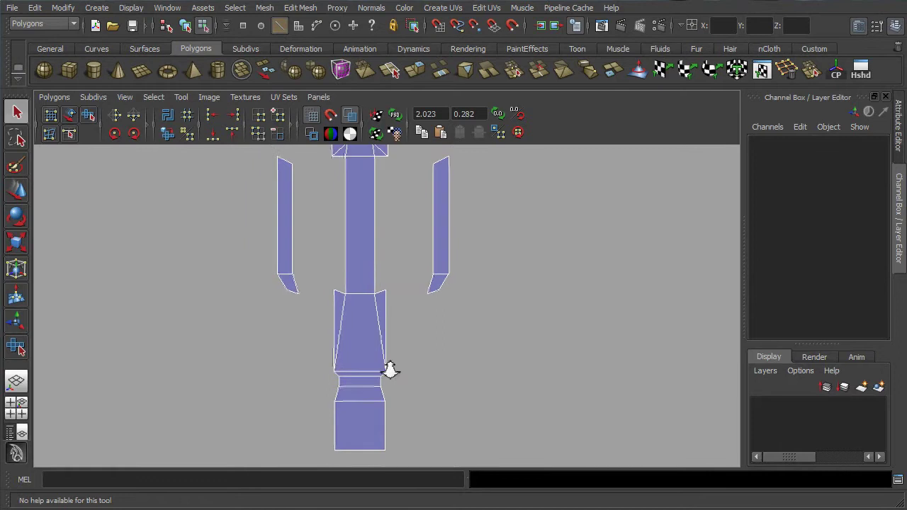
- Keep the polygon UV commands in a floating window and move and sew the matching strip onto the left pillar-side shell's long inner edge
alt+right_drag(390, 370, 383, 282)
alt+middle_drag(383, 282, 417, 387)
alt+right_drag(417, 387, 238, 330)
alt+middle_drag(422, 263, 470, 263)
scroll(344, 276, down, 1)
alt+middle_drag(344, 287, 595, 302)
right_drag(94, 261, 93, 235)
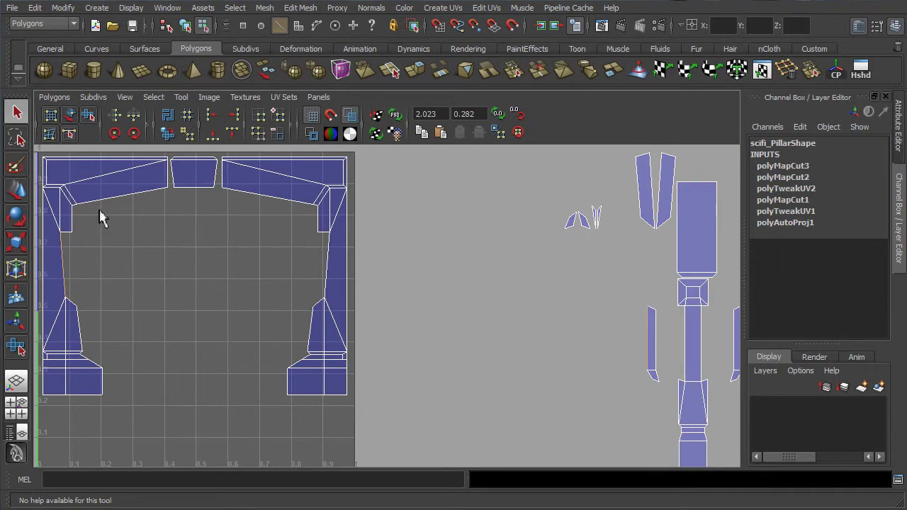
click(54, 97)
click(71, 105)
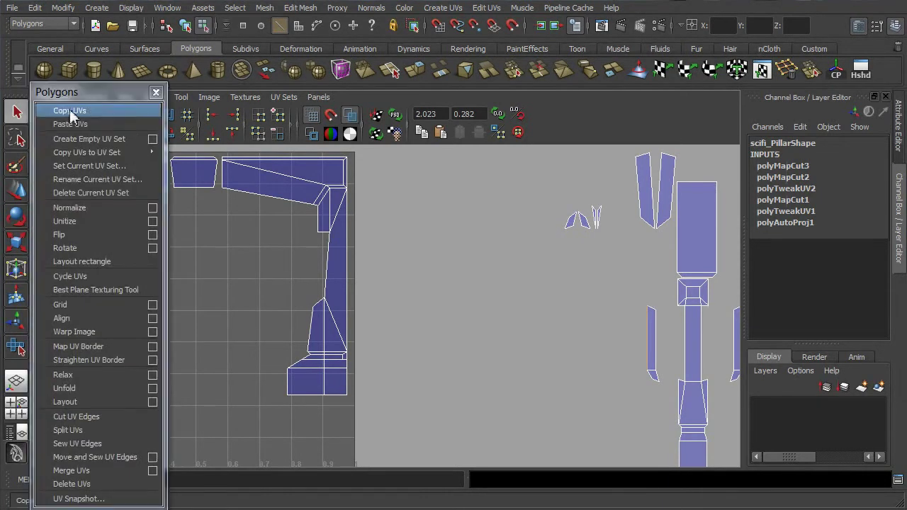
drag(94, 99, 820, 78)
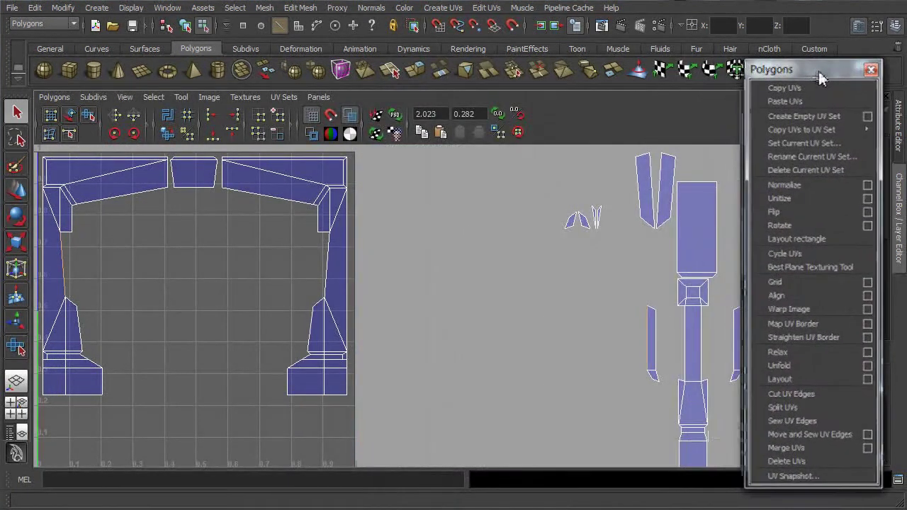
click(849, 439)
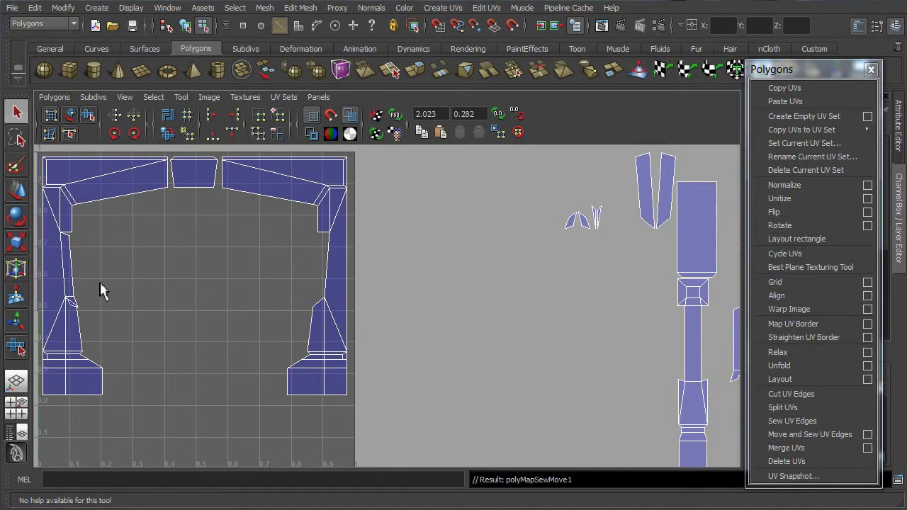
- Cut the left strip's lower end face loose, and move and sew it onto the base's slanted edge and back to the strip's lower end
alt+middle_drag(82, 291, 261, 261)
alt+right_drag(138, 265, 628, 283)
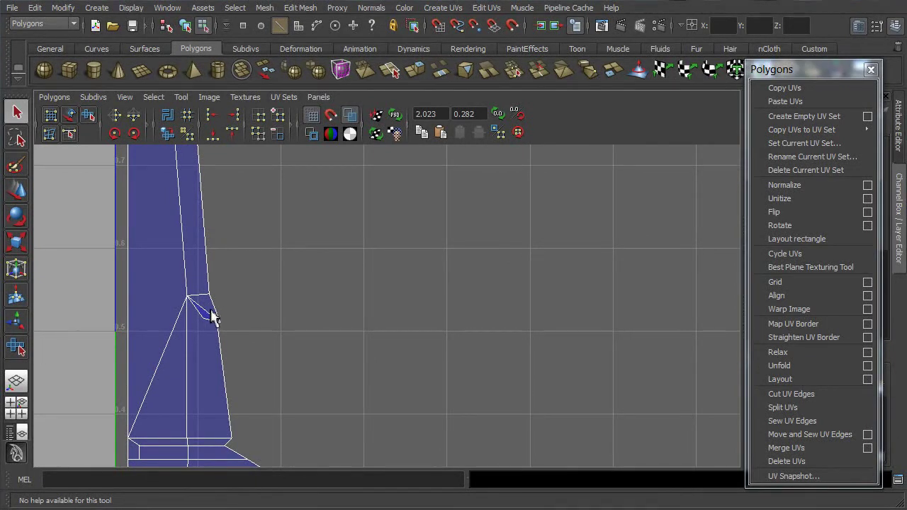
right_drag(209, 304, 204, 262)
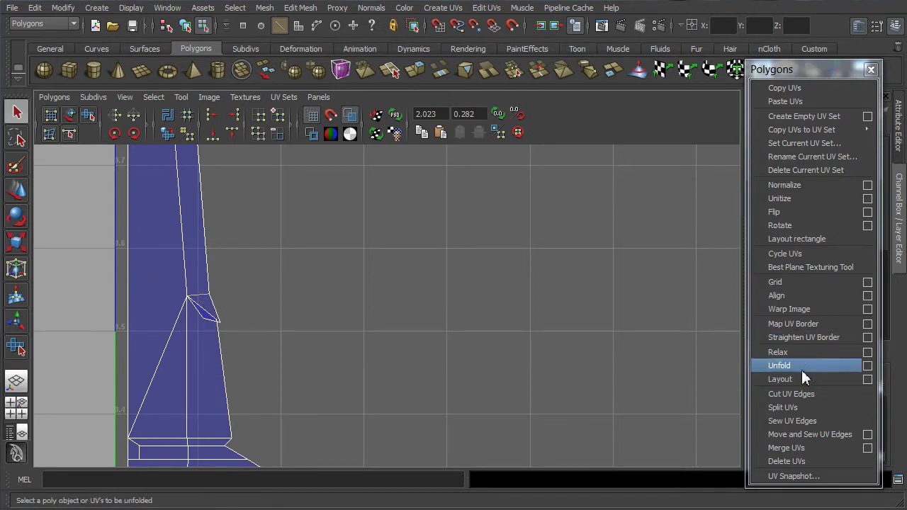
click(804, 394)
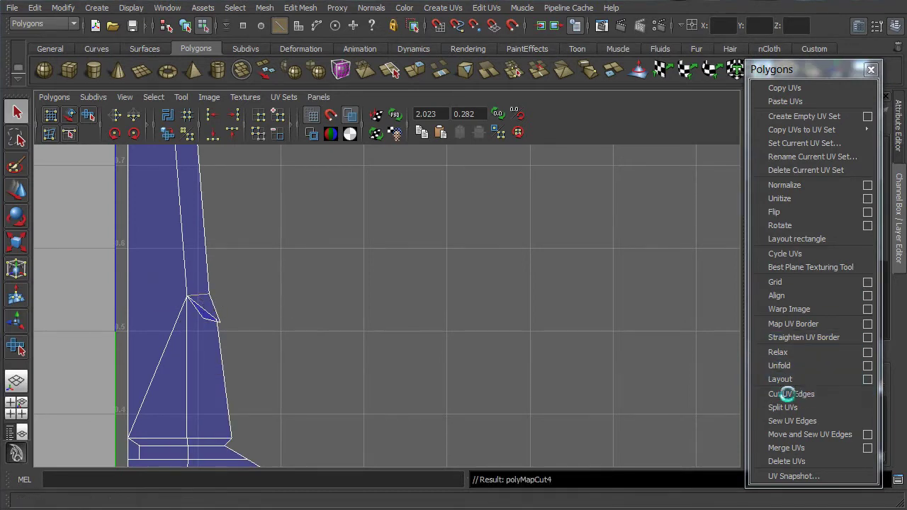
click(206, 306)
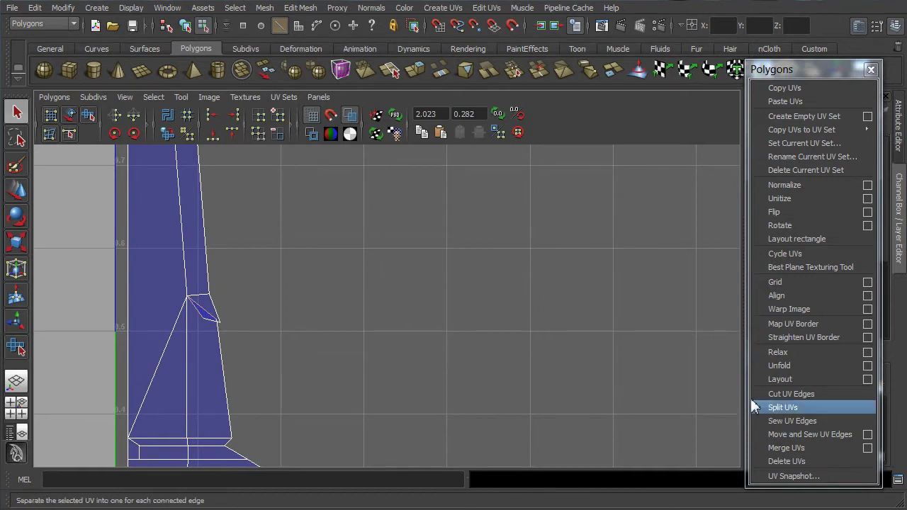
click(811, 434)
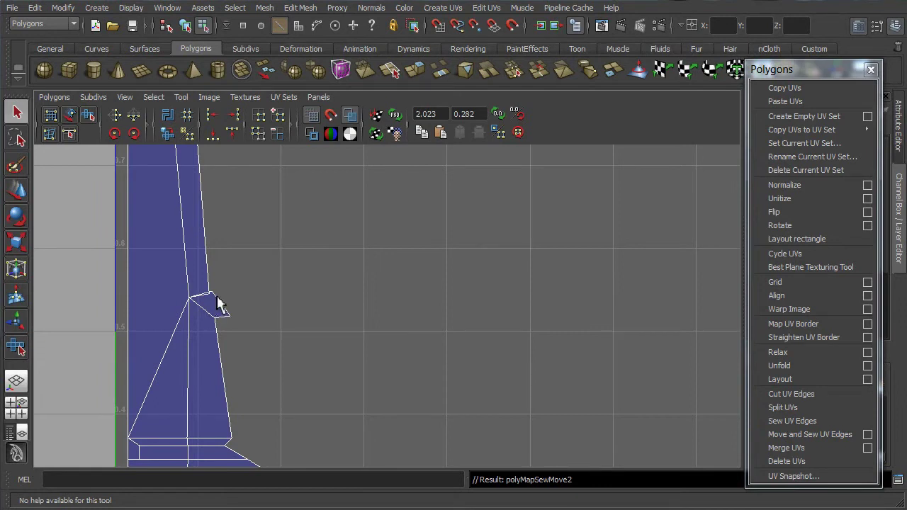
drag(199, 291, 203, 294)
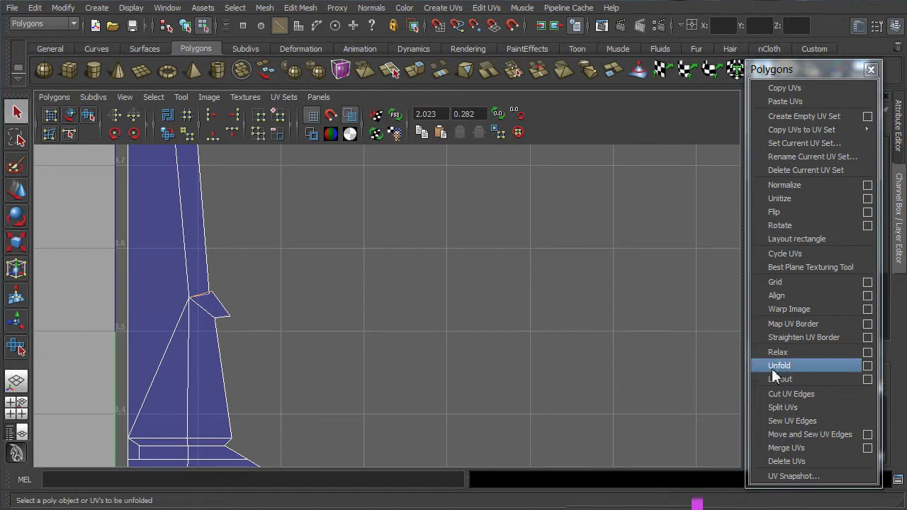
click(822, 436)
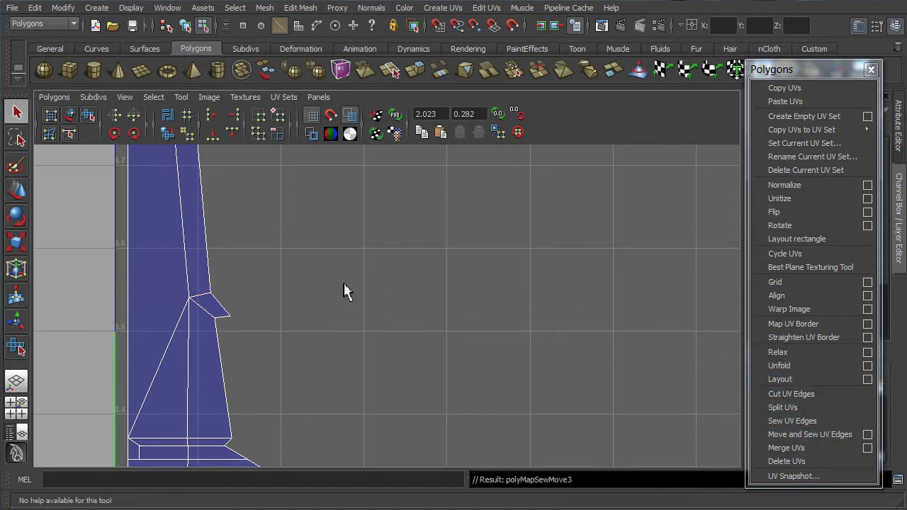
- Move and sew the small wedge face onto the edges between the left strip's upper end and the short bracket above it
alt+right_drag(390, 245, 120, 272)
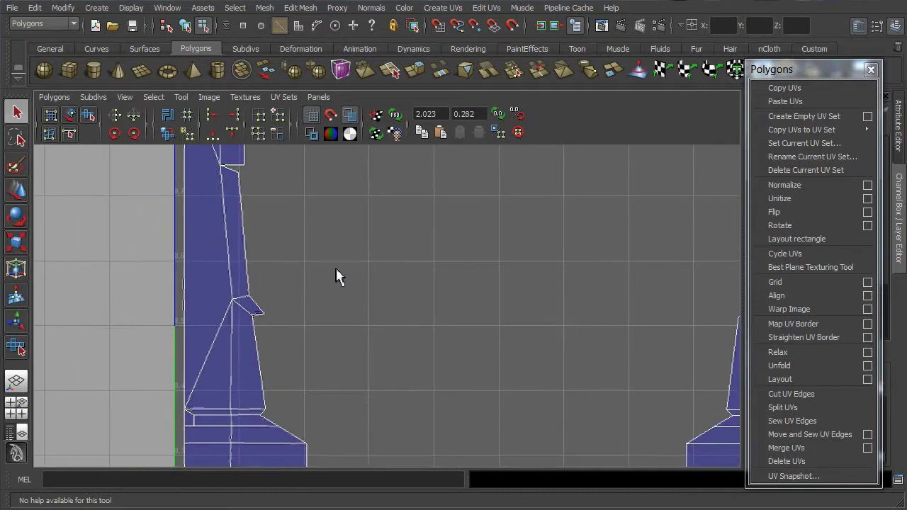
alt+middle_drag(358, 259, 360, 336)
alt+right_drag(361, 342, 290, 340)
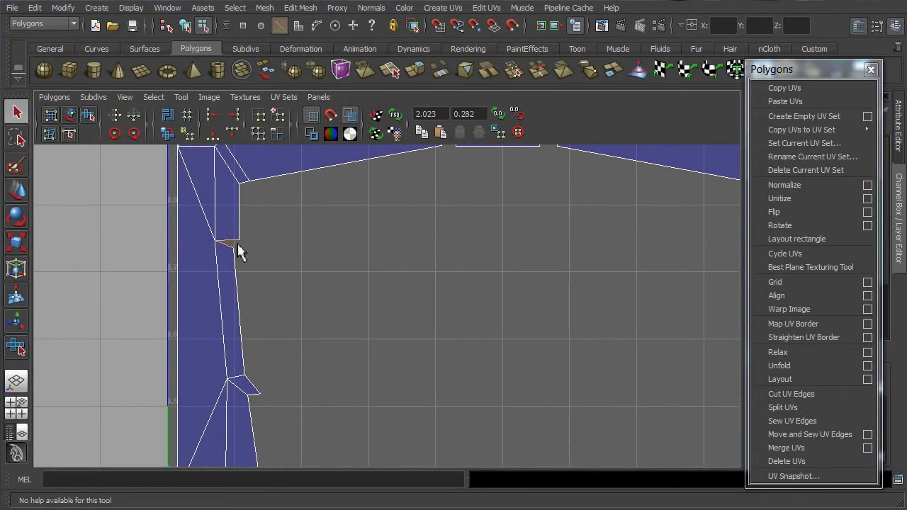
alt+right_drag(418, 280, 205, 287)
alt+right_drag(652, 282, 397, 291)
alt+middle_drag(694, 355, 418, 354)
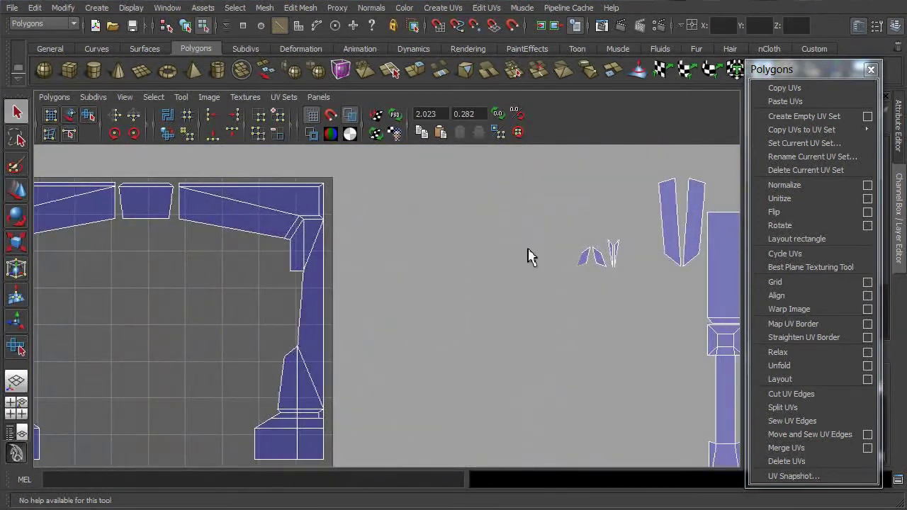
alt+middle_drag(379, 307, 698, 302)
alt+right_drag(195, 293, 487, 352)
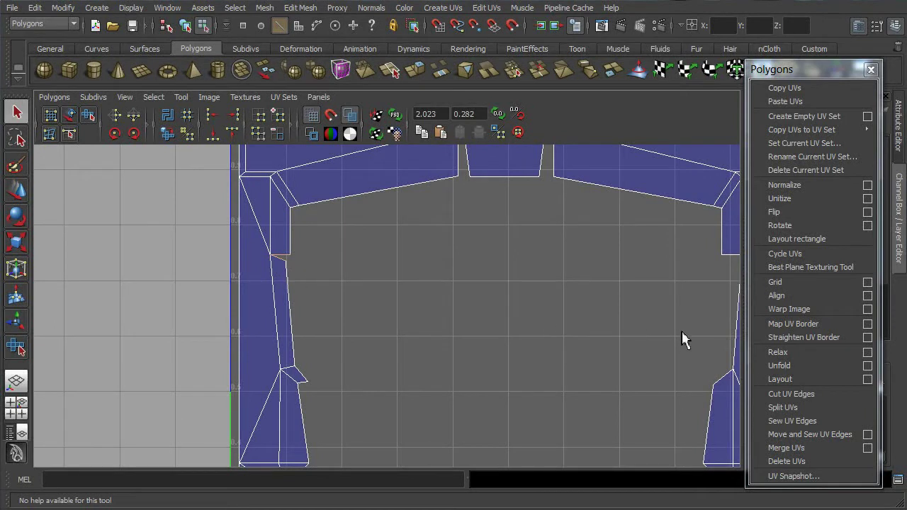
click(808, 434)
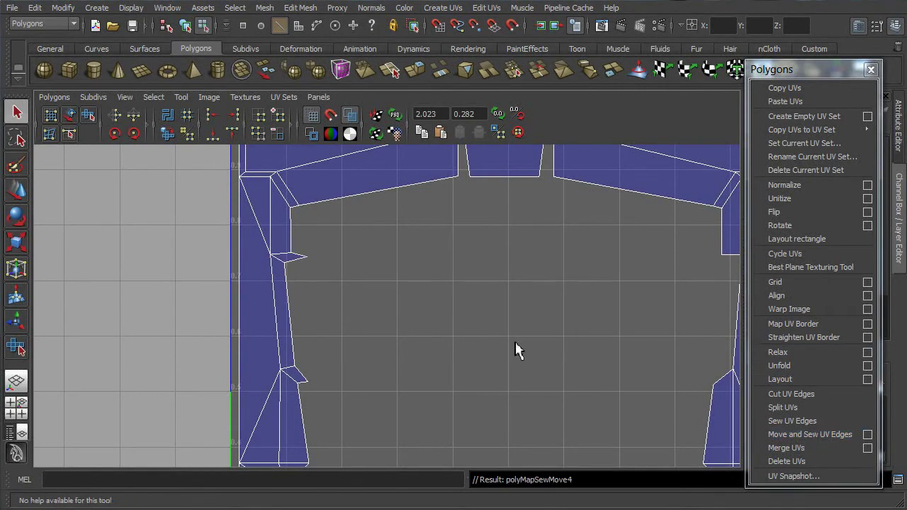
- Try to move and sew the other strip onto the right pillar-side shell's inner and slanted base edges, and undo it
alt+middle_drag(508, 338, 375, 306)
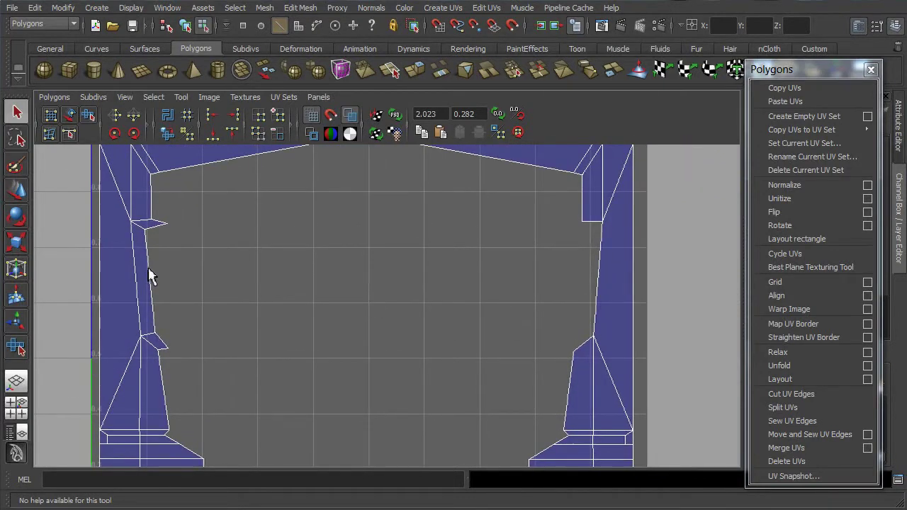
click(608, 288)
click(826, 435)
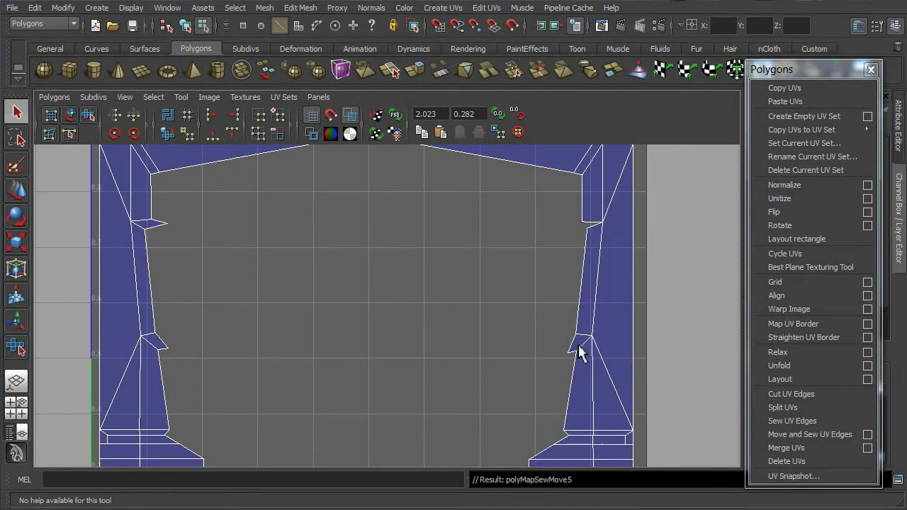
key(shift+z)
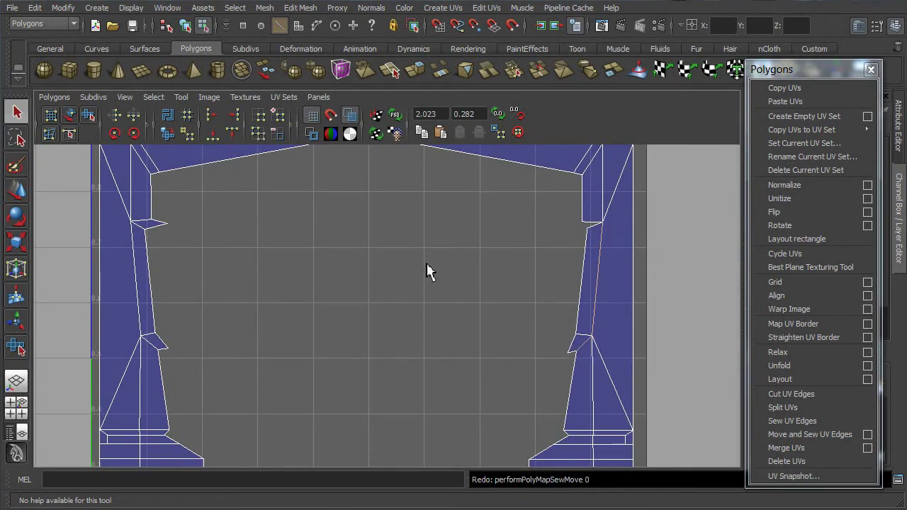
click(35, 7)
click(54, 31)
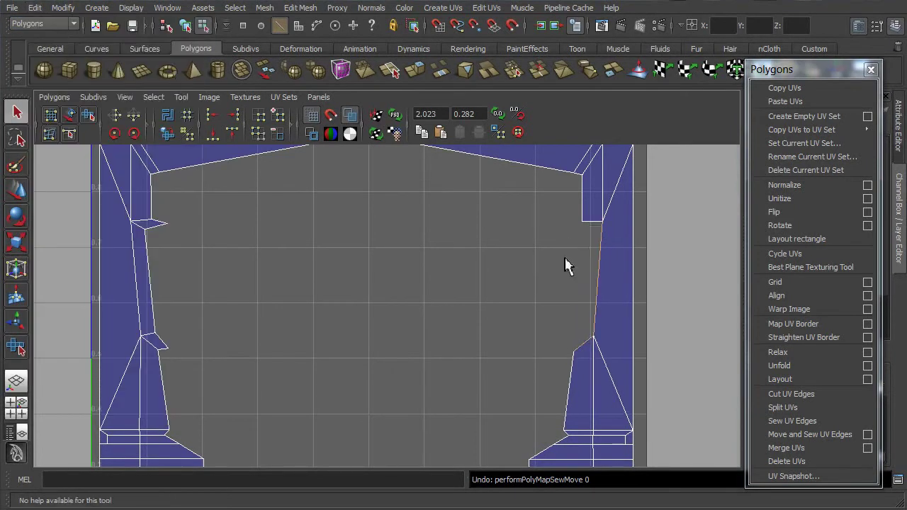
- Move and sew the strip onto the right pillar-side shell's long inner edge, cutting its lower end face loose and reattaching it to the slanted base edge
drag(579, 298, 604, 304)
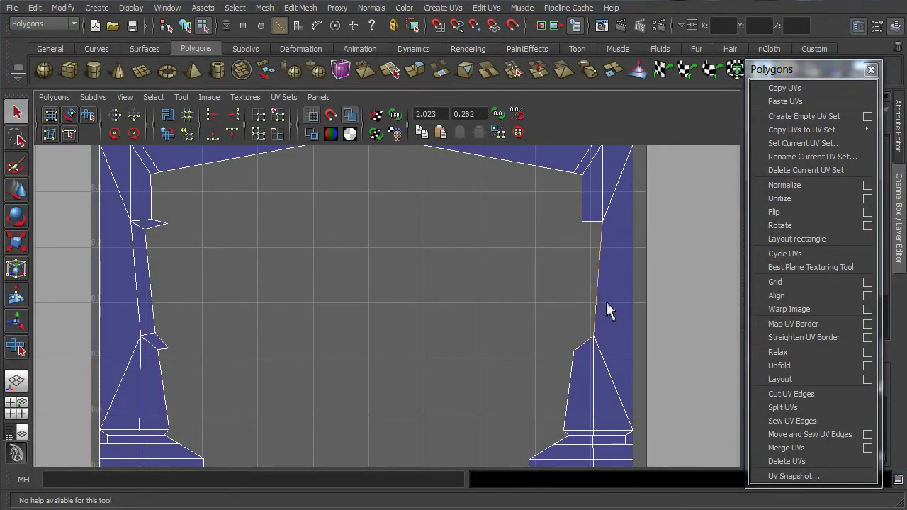
click(822, 434)
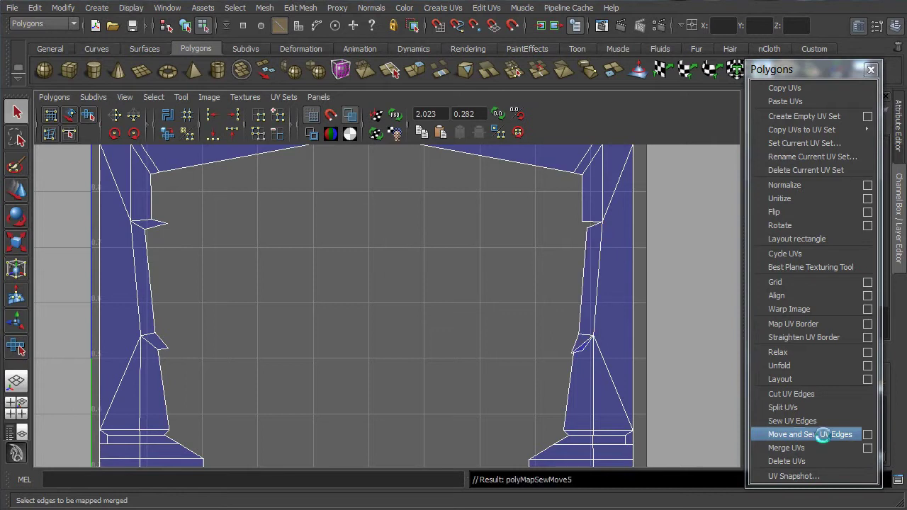
click(587, 334)
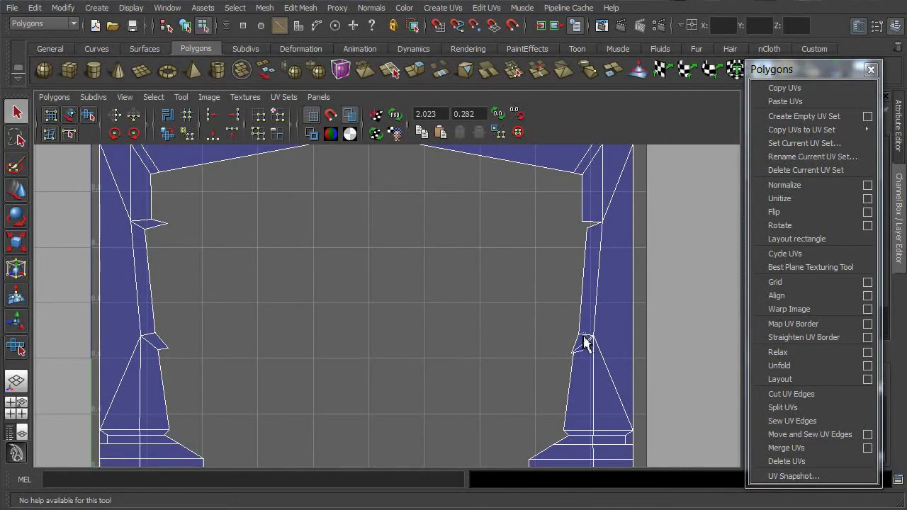
click(799, 396)
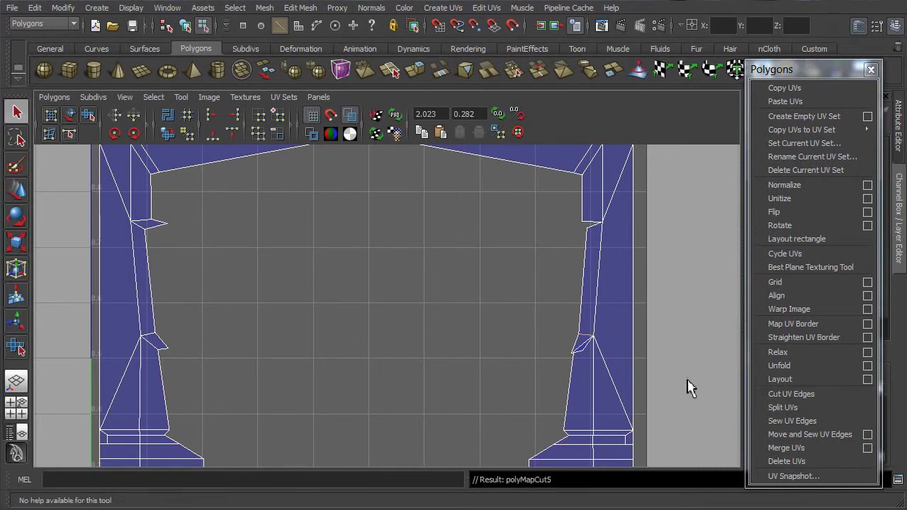
click(585, 349)
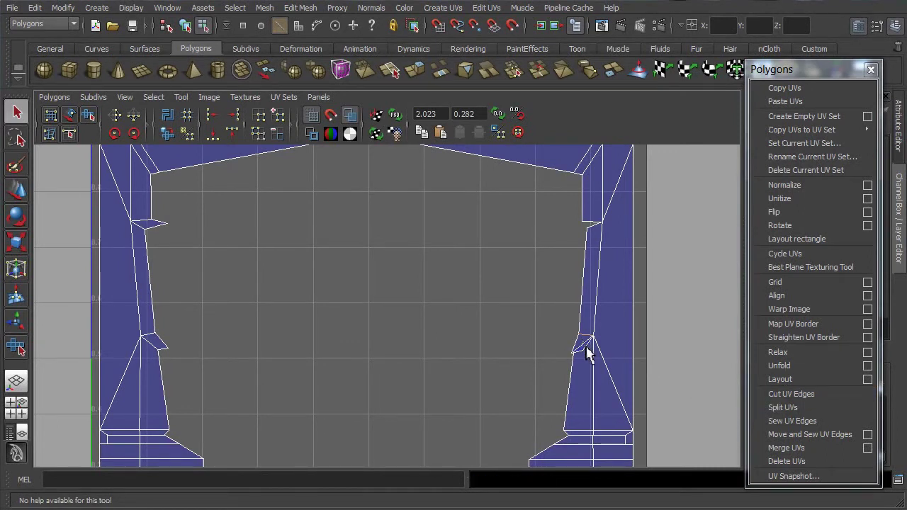
click(810, 434)
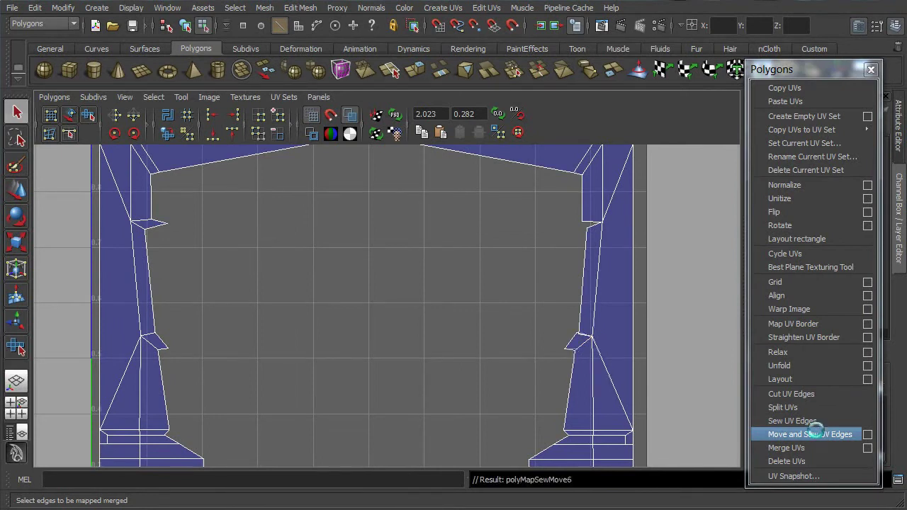
- Move and sew the remaining edge at the right strip's lower end, and the small wedge face at its upper end
click(585, 340)
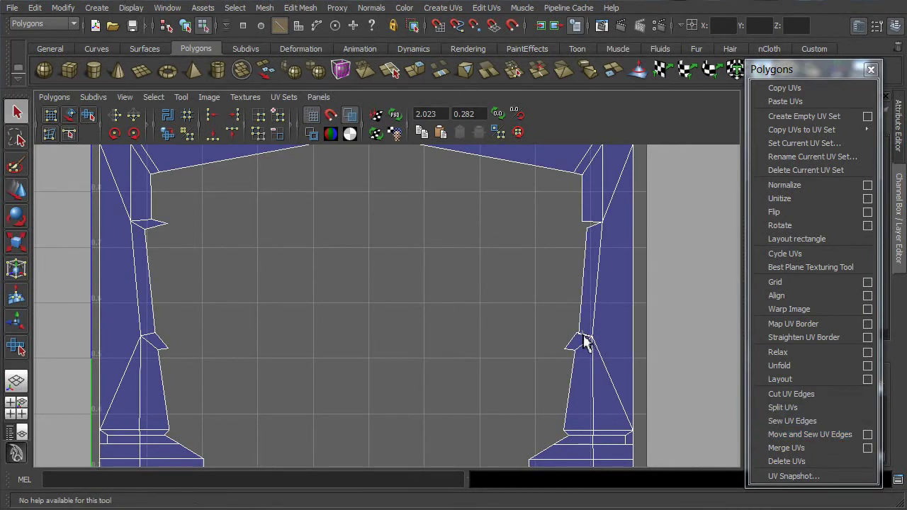
click(813, 433)
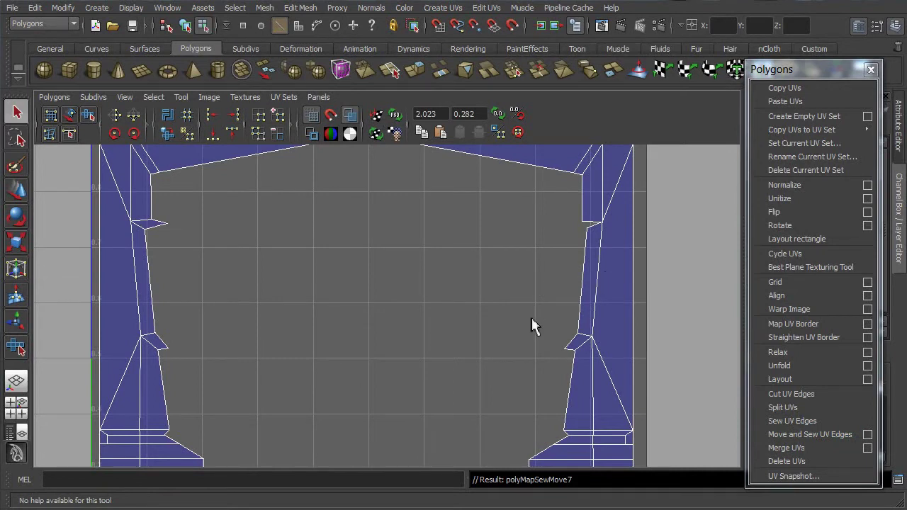
click(594, 227)
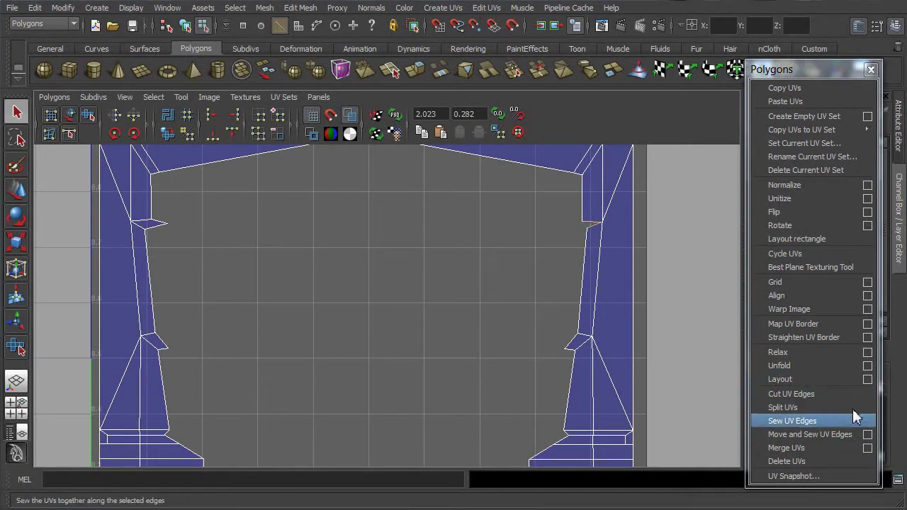
click(849, 434)
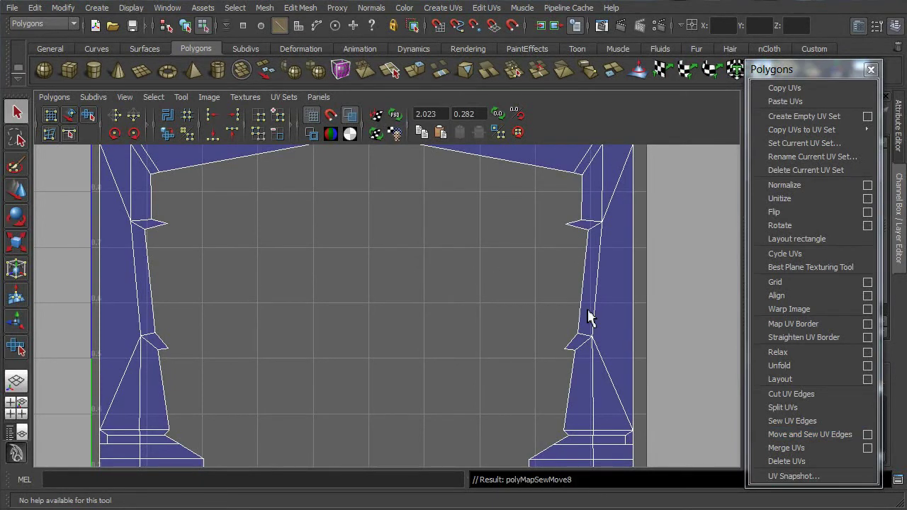
- Select all UVs of the tall rectangular shell and move it into the 0–1 space beneath the small center piece
alt+right_drag(596, 314, 311, 319)
alt+middle_drag(312, 319, 312, 311)
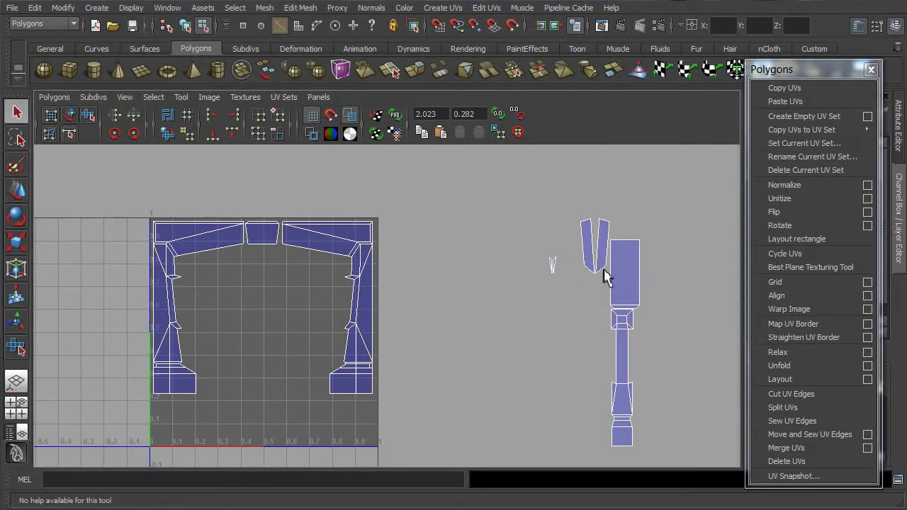
right_drag(604, 272, 642, 298)
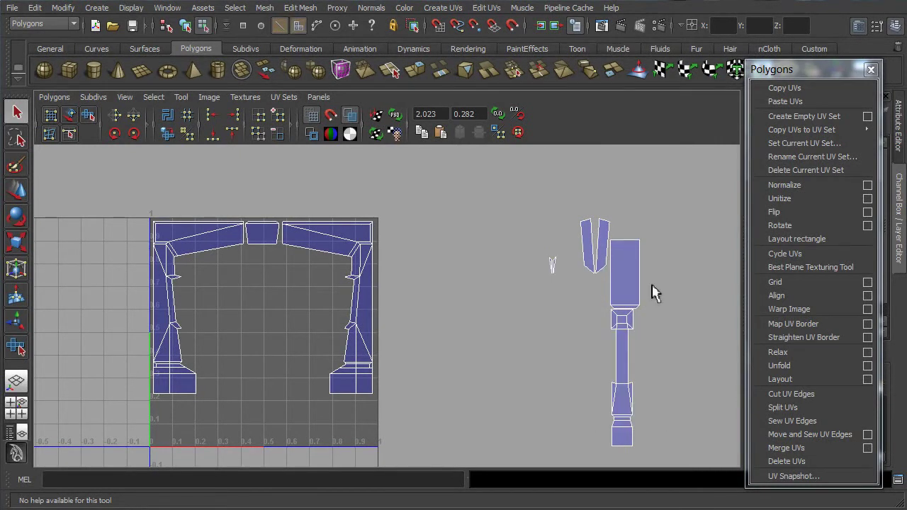
mouse_move(658, 229)
mouse_down()
mouse_move(654, 290)
mouse_move(638, 324)
mouse_up()
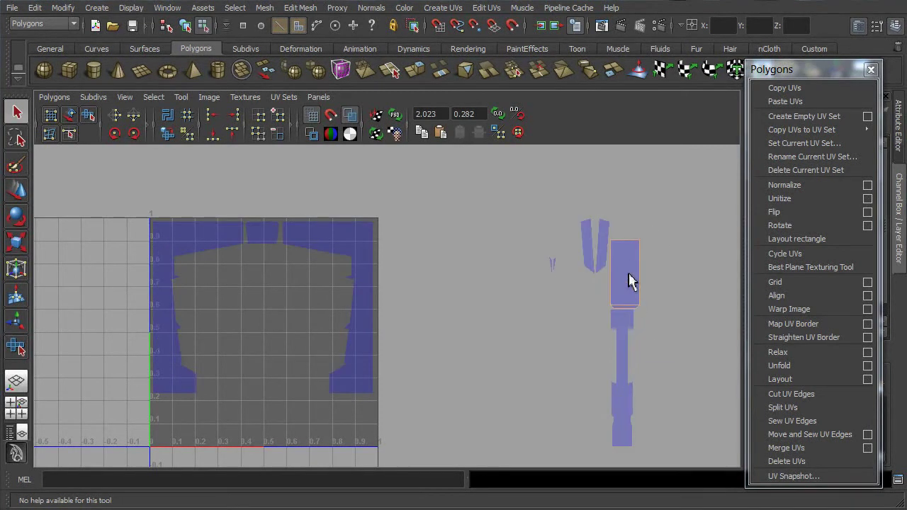
ctrl+right_drag(628, 275, 669, 283)
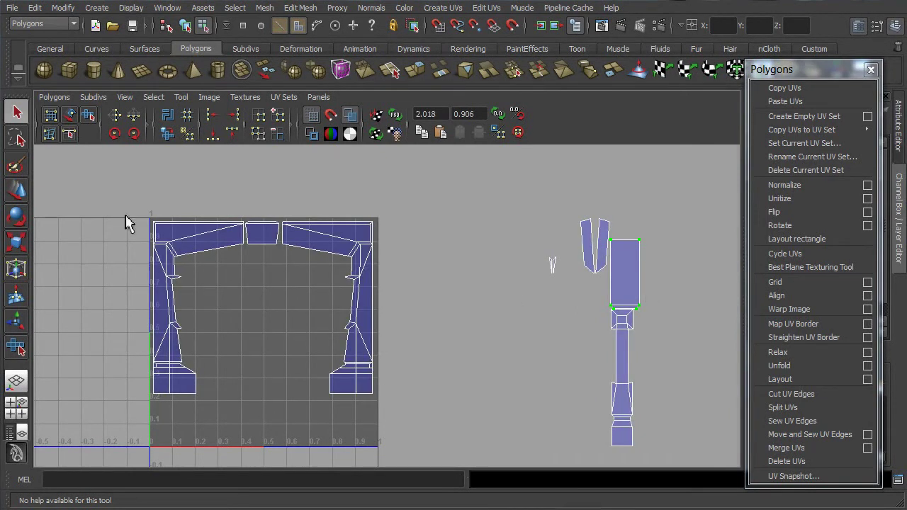
click(17, 190)
drag(692, 281, 321, 275)
drag(251, 215, 251, 226)
mouse_move(311, 293)
mouse_down()
mouse_move(324, 288)
mouse_move(318, 281)
mouse_up()
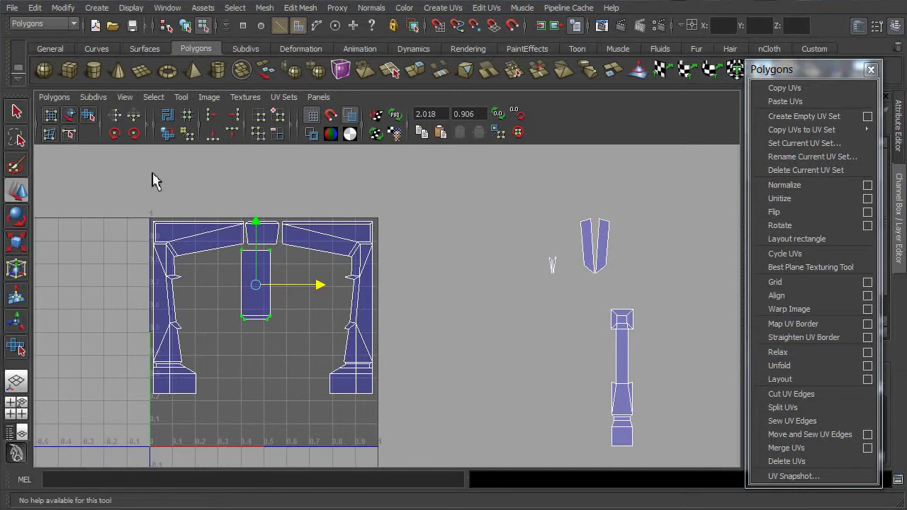
- Rotate the rectangular shell 90 degrees counterclockwise and move it under the left beam, inside the arch
click(115, 134)
click(116, 139)
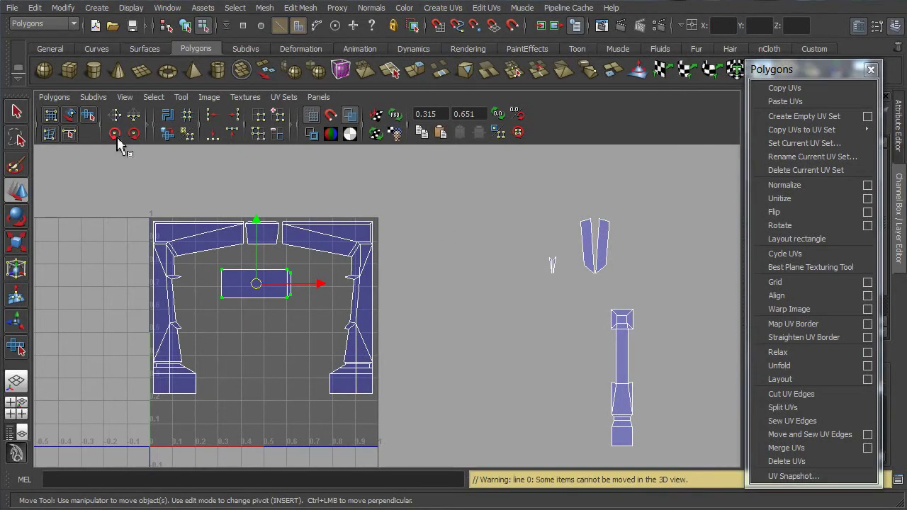
drag(322, 291, 290, 307)
alt+right_drag(238, 289, 316, 306)
alt+middle_drag(211, 291, 306, 289)
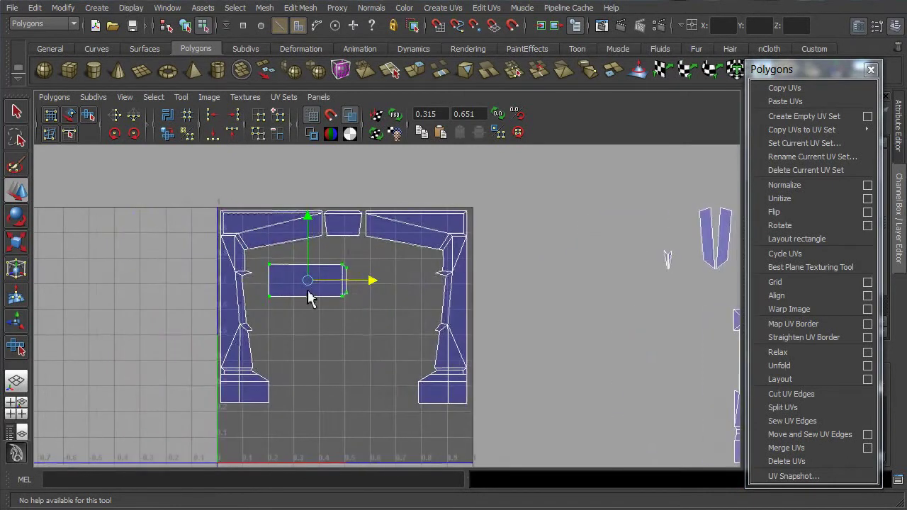
drag(308, 221, 312, 215)
click(367, 346)
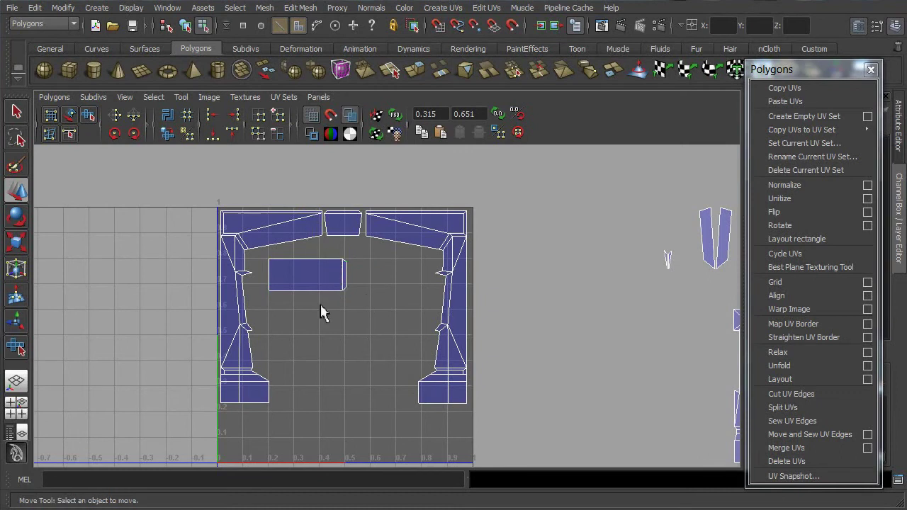
- Select the UVs of the narrow pillar strip without the square bracket and move it closer to the 0–1 space
alt+right_drag(647, 353, 587, 353)
alt+middle_drag(587, 354, 567, 332)
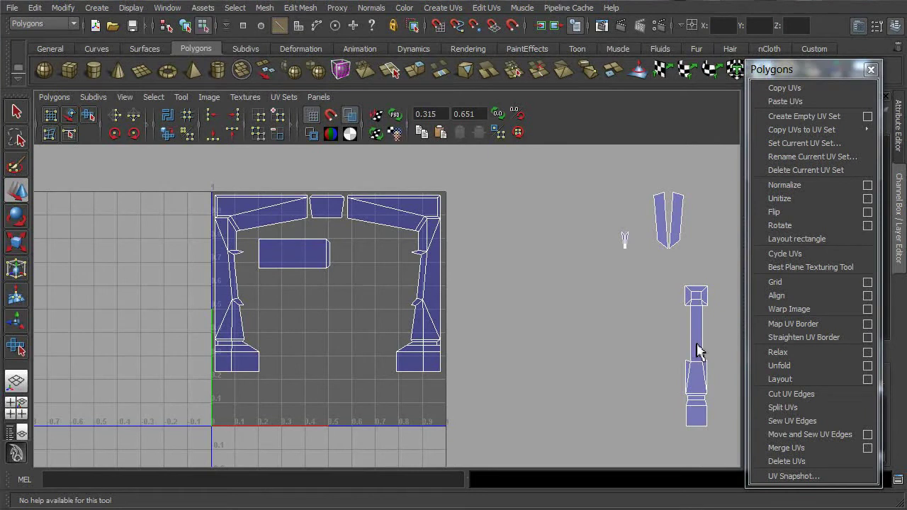
right_drag(697, 351, 699, 371)
drag(665, 327, 732, 455)
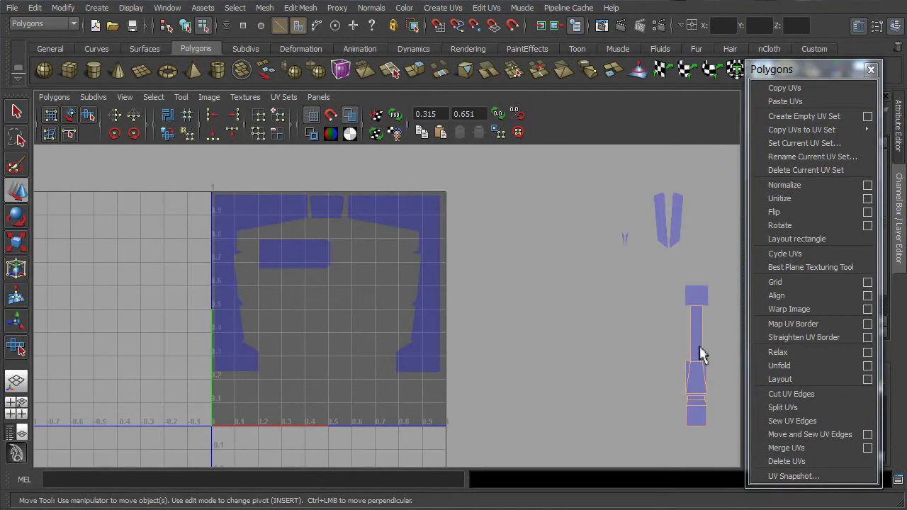
ctrl+right_drag(698, 347, 731, 351)
drag(726, 368, 574, 369)
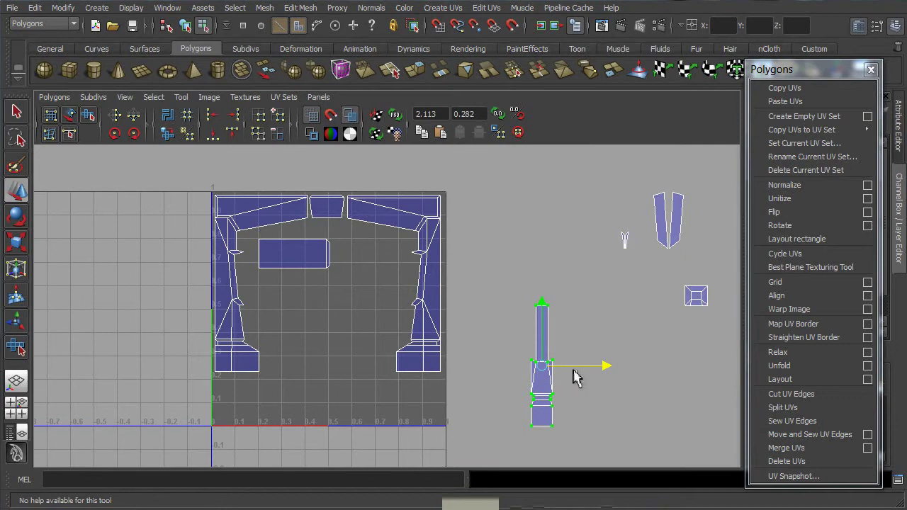
click(658, 374)
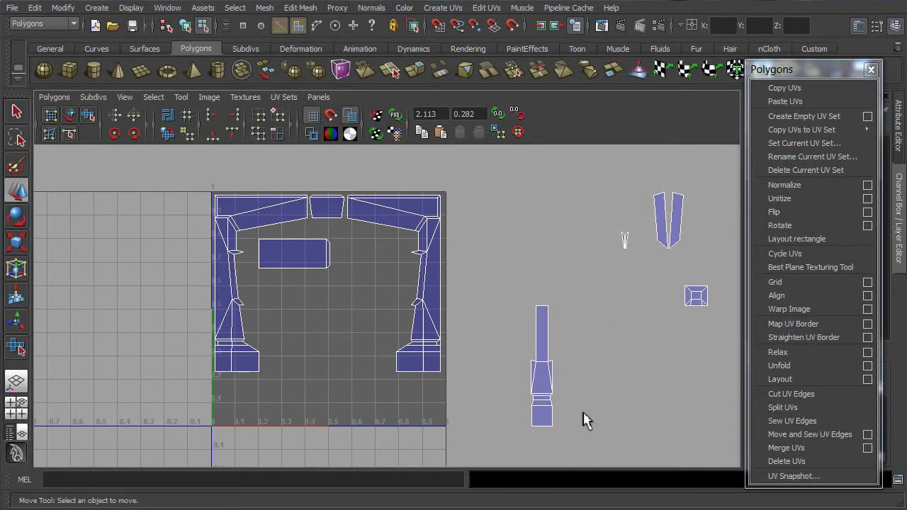
- Move the square bracket shell into the 0–1 space, beneath the left end of the rectangular shell
drag(667, 280, 723, 324)
ctrl+right_drag(700, 300, 731, 312)
drag(726, 296, 325, 298)
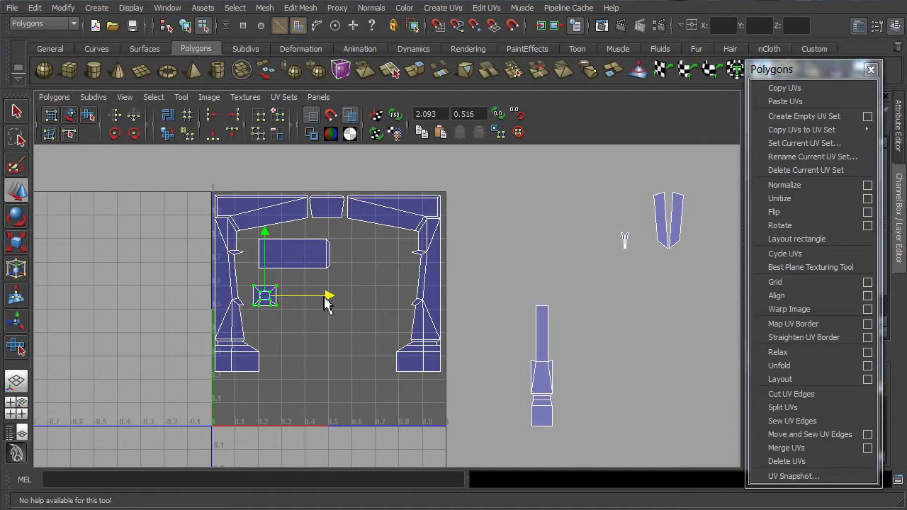
- Select the rectangular shell's UVs and shift it horizontally toward the right pillar shell to free space under the left beam
key(q)
drag(255, 237, 342, 270)
right_drag(323, 263, 349, 268)
key(w)
drag(357, 260, 430, 262)
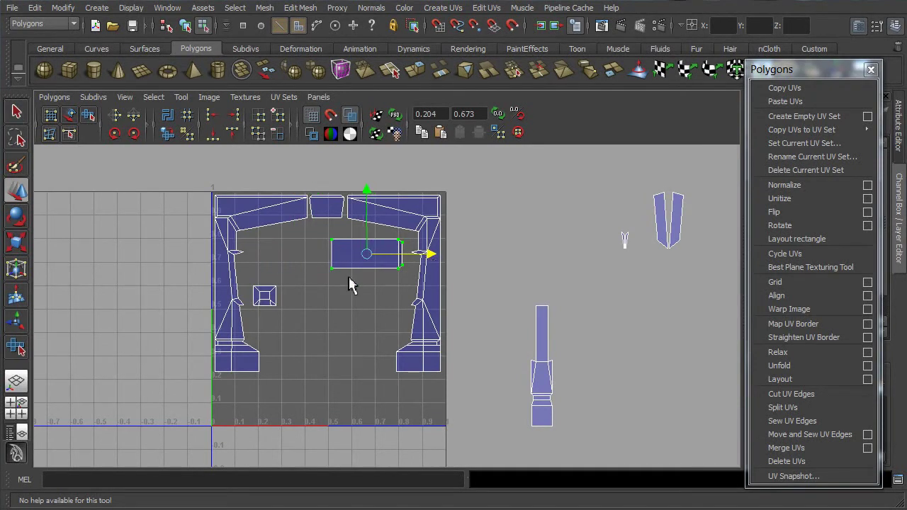
- Raise the square bracket shell and fine-tune its position just under the left beam, beside the left pillar shell
right_drag(275, 304, 307, 310)
drag(288, 290, 252, 320)
drag(265, 238, 272, 195)
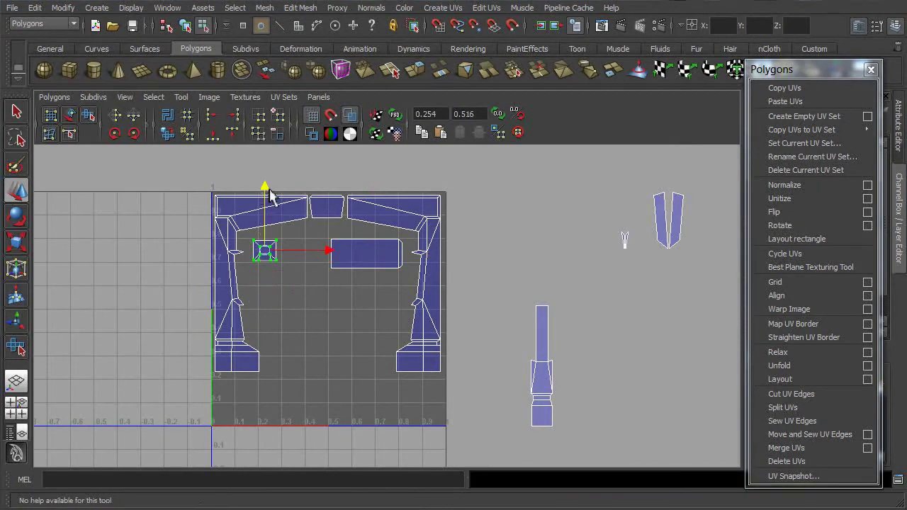
alt+right_drag(227, 233, 389, 281)
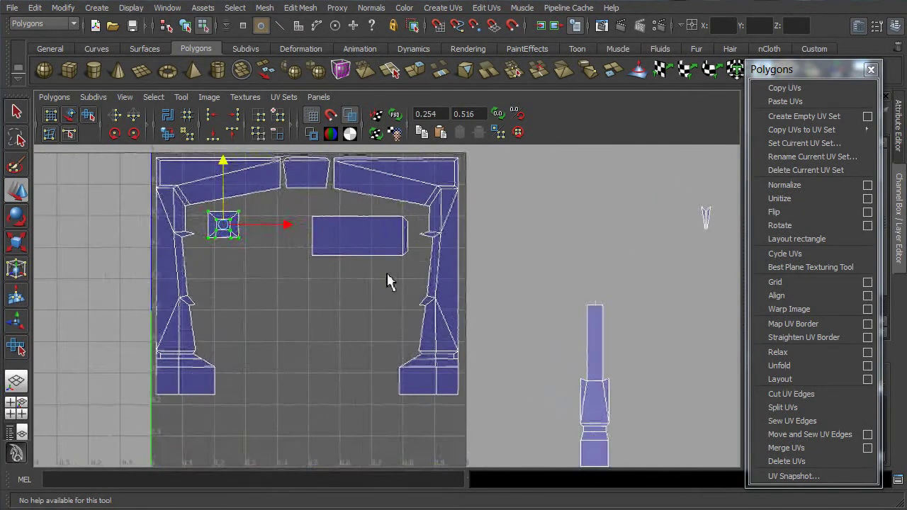
alt+middle_drag(254, 243, 348, 274)
alt+right_drag(348, 274, 360, 264)
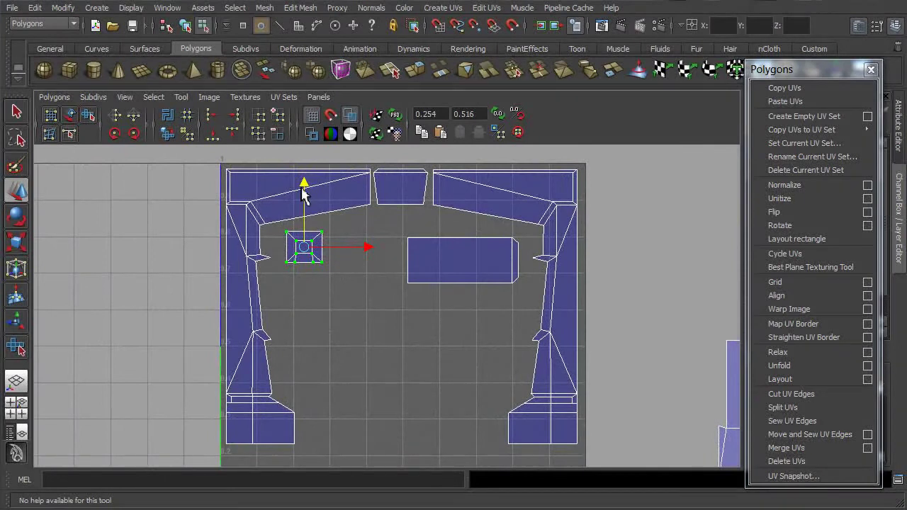
drag(303, 188, 305, 181)
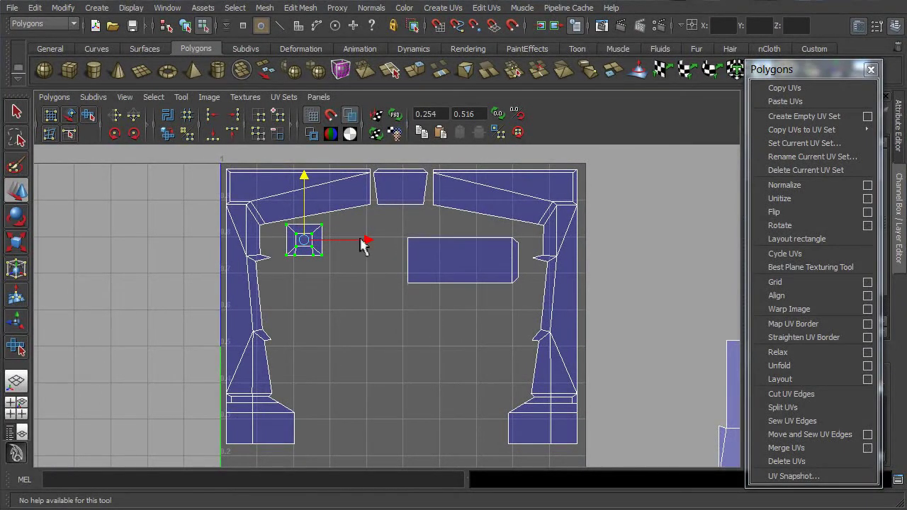
drag(362, 244, 356, 243)
drag(300, 178, 297, 188)
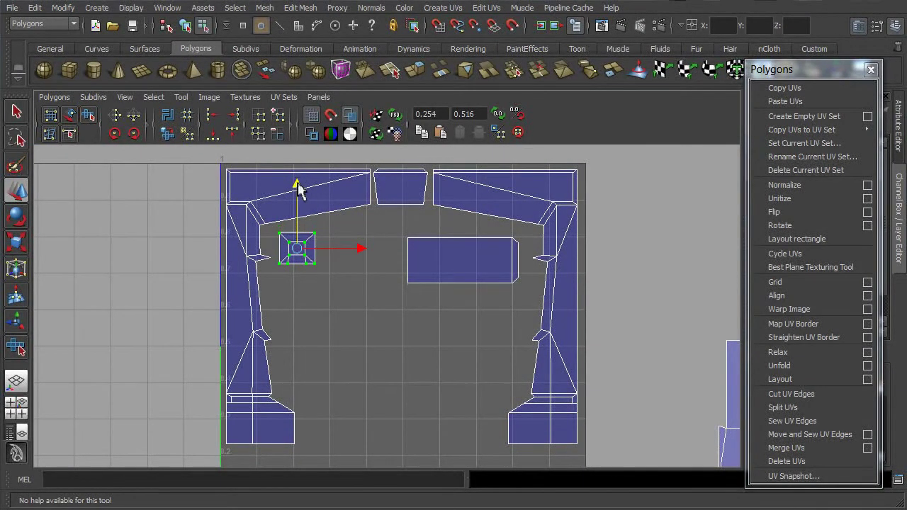
drag(361, 249, 360, 251)
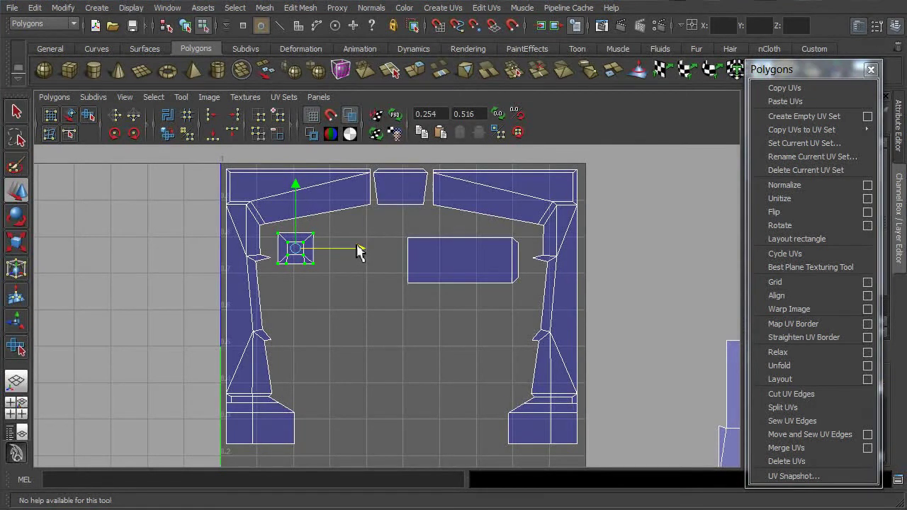
click(357, 308)
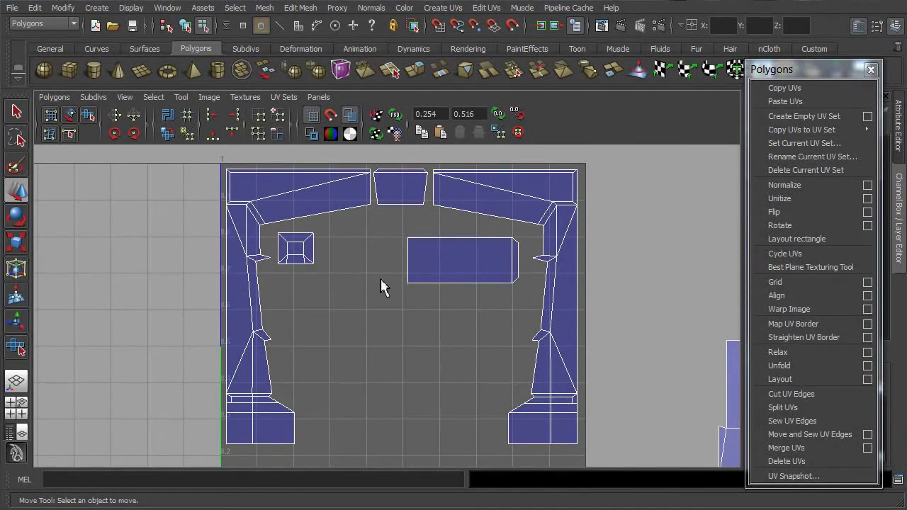
- Move the rectangular shell close beside the square bracket shell and raise it slightly toward the beam
drag(395, 236, 513, 298)
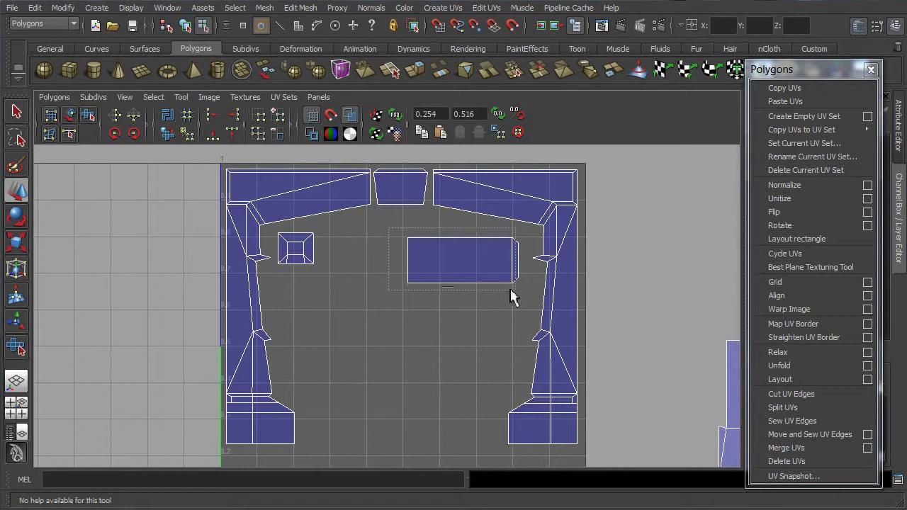
drag(530, 268, 448, 280)
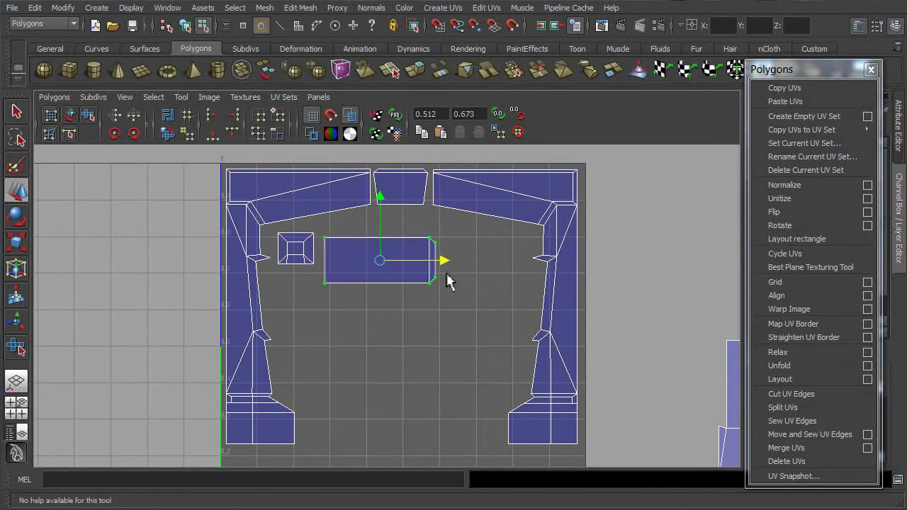
drag(380, 203, 379, 186)
click(390, 305)
- Move and sew the two slanted side faces onto both long edges of the narrow strip's upper face
alt+right_drag(420, 332, 178, 326)
alt+right_drag(608, 326, 447, 340)
alt+middle_drag(507, 370, 345, 330)
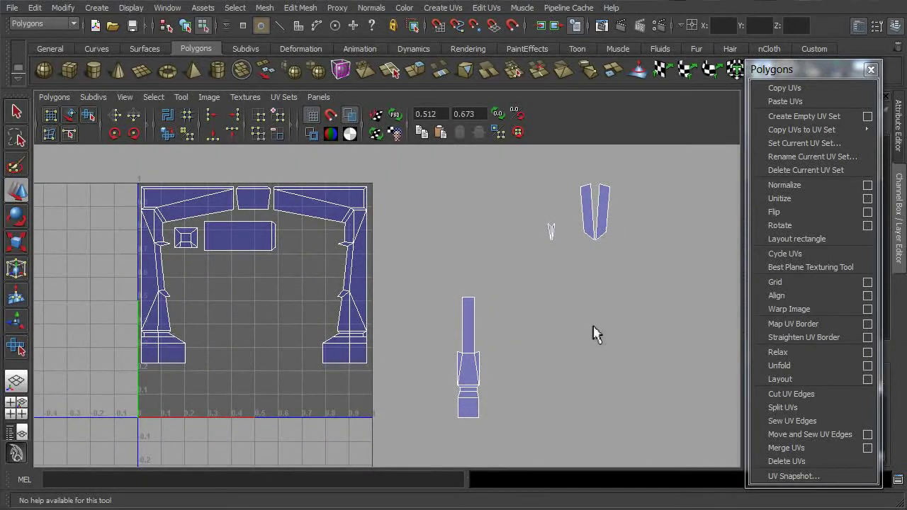
right_drag(465, 327, 468, 290)
key(w)
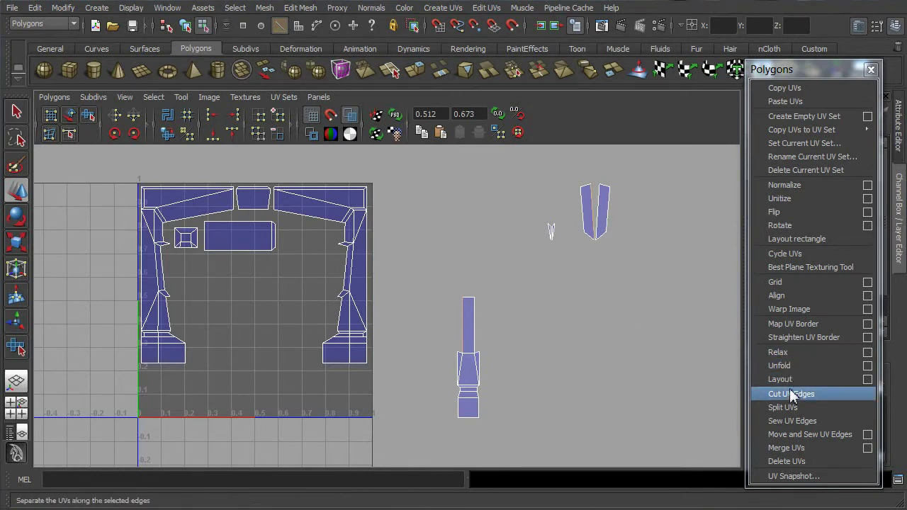
click(809, 435)
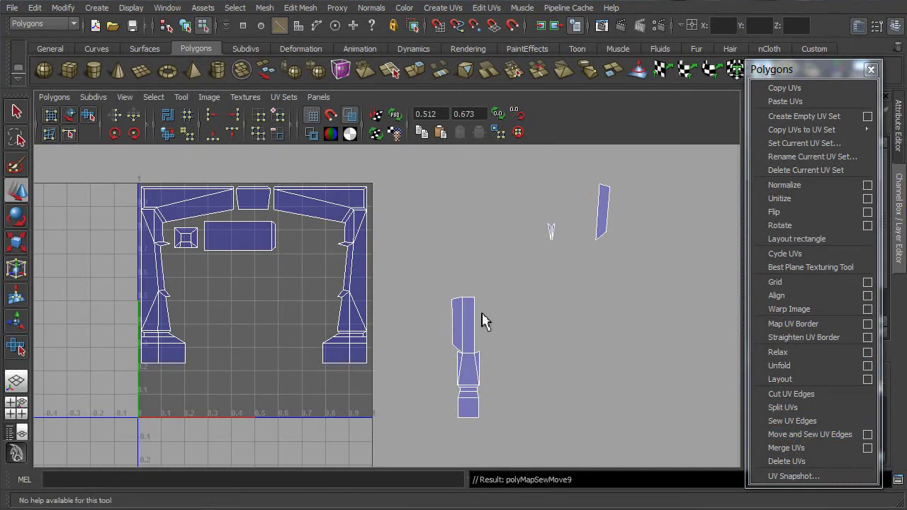
key(w)
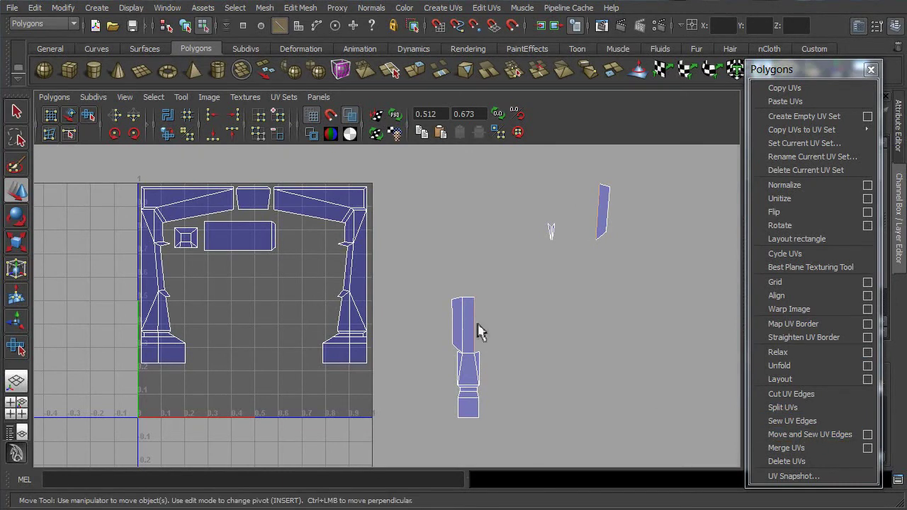
click(810, 433)
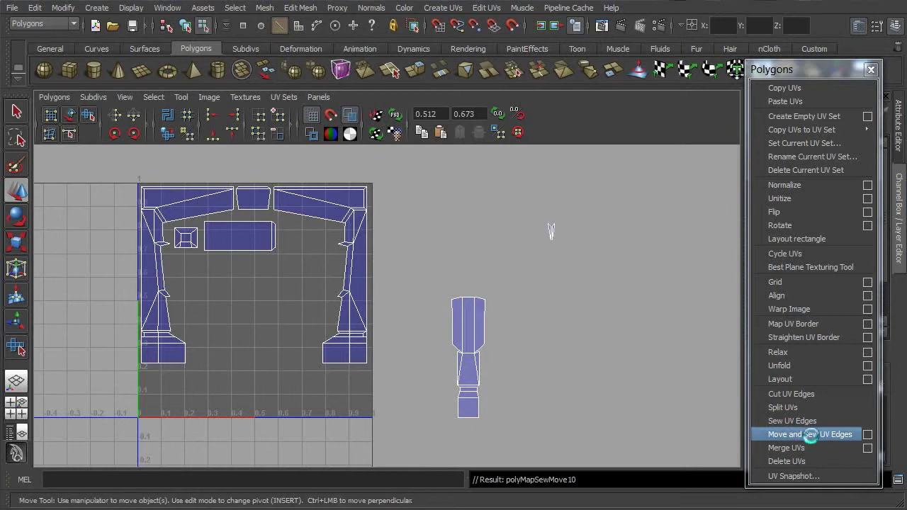
- Move the tall narrow pillar shell into the 0–1 UV space, centred below the rectangular shell and leaving its base shell outside
drag(533, 214, 569, 250)
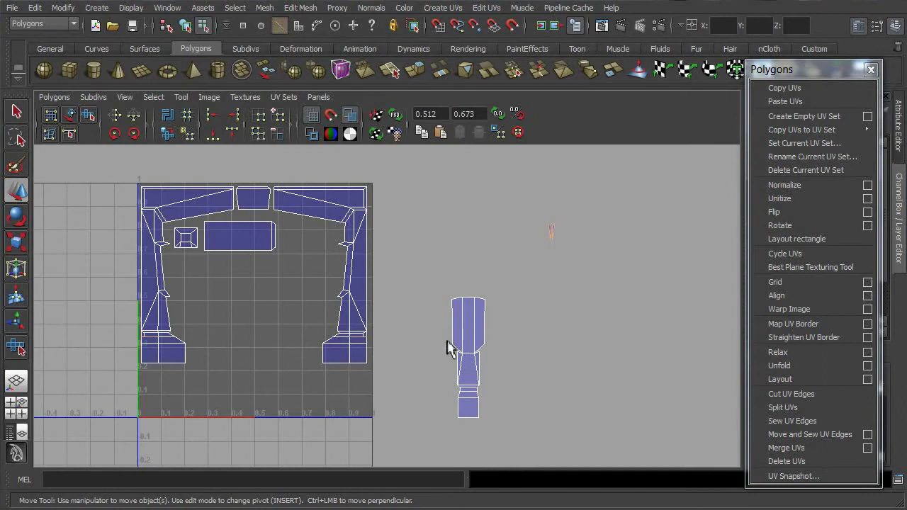
right_drag(470, 330, 468, 355)
drag(437, 268, 512, 393)
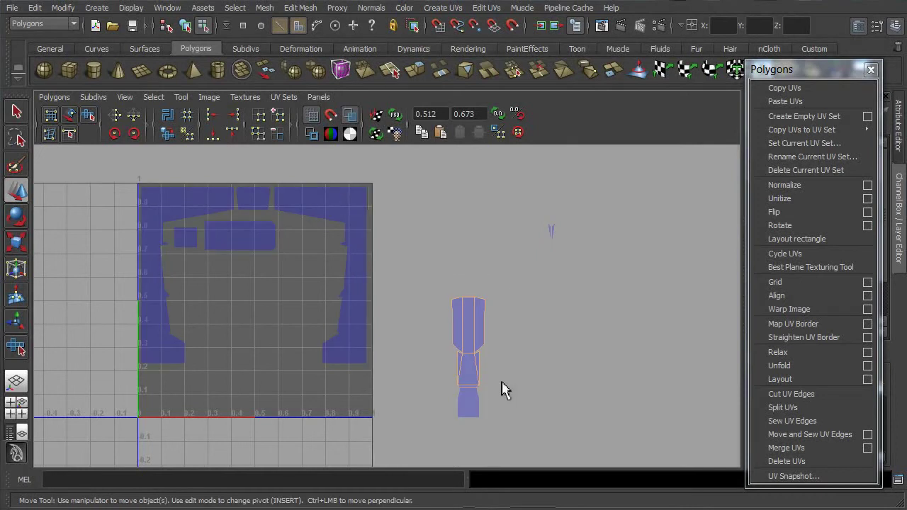
ctrl+right_drag(477, 368, 506, 365)
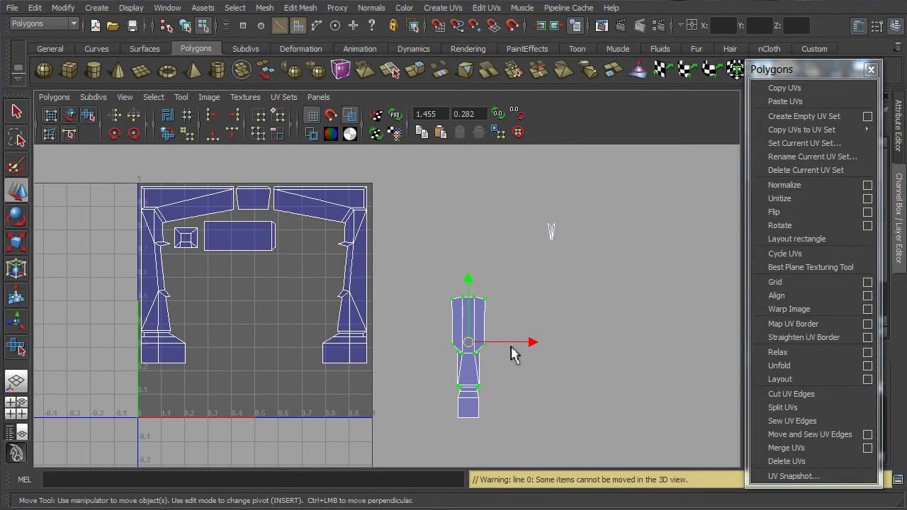
drag(527, 348, 333, 346)
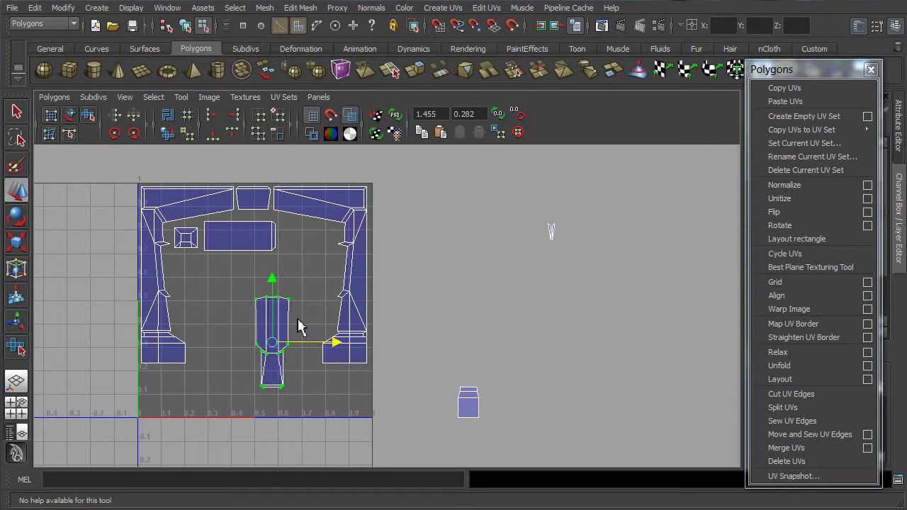
drag(275, 285, 270, 254)
mouse_move(334, 314)
mouse_down()
mouse_move(348, 315)
mouse_move(299, 317)
mouse_move(320, 317)
mouse_up()
click(480, 319)
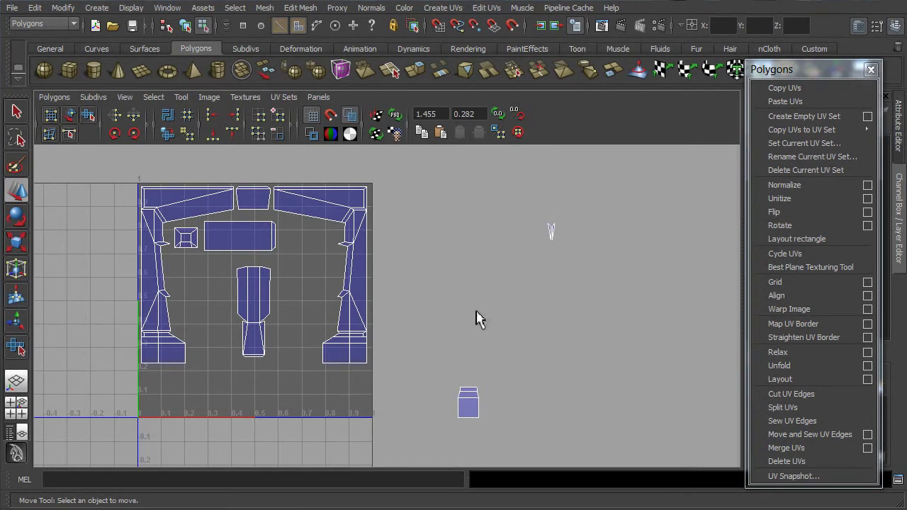
- Cut the UV edges above the base blocks on both side pillar shells and on the narrow base shell
drag(449, 383, 494, 434)
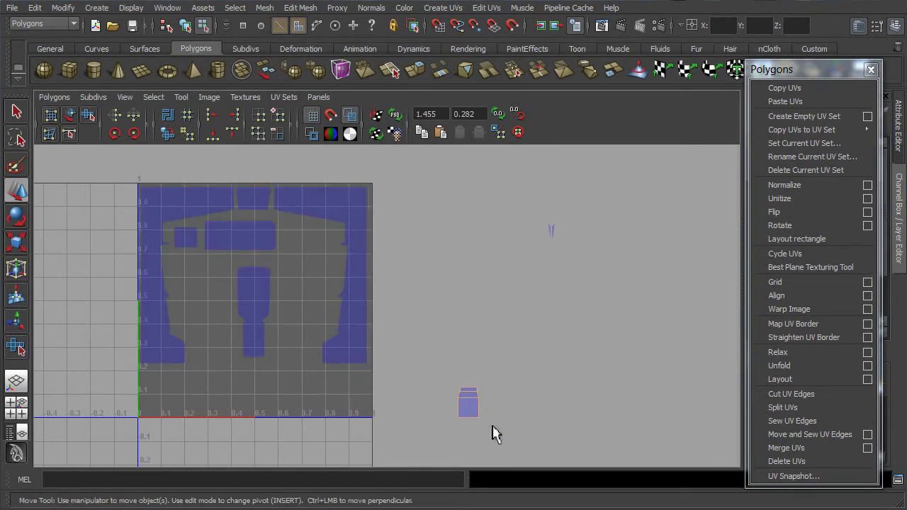
ctrl+right_drag(474, 413, 504, 409)
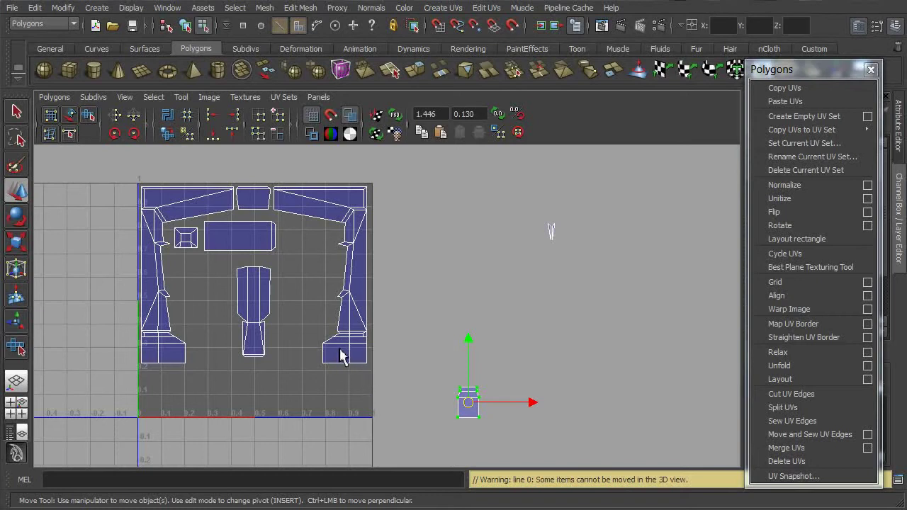
right_drag(462, 412, 458, 384)
drag(448, 407, 461, 414)
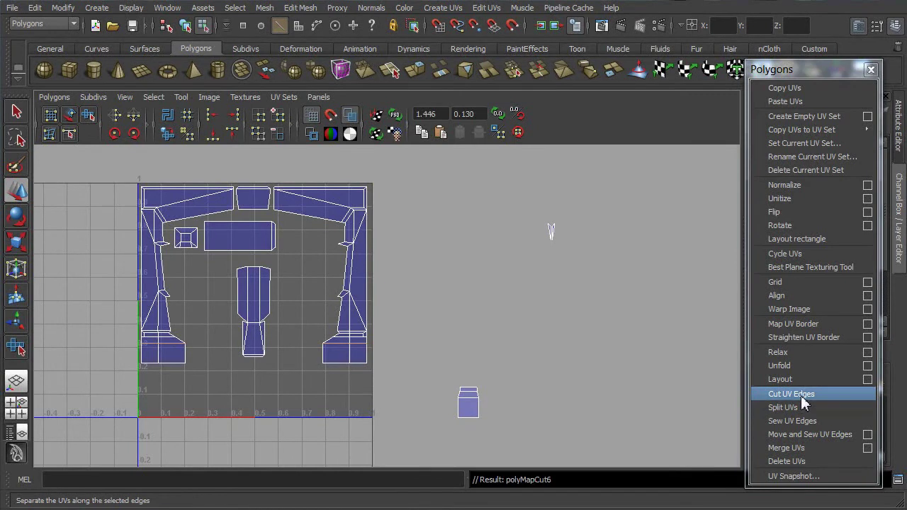
click(473, 402)
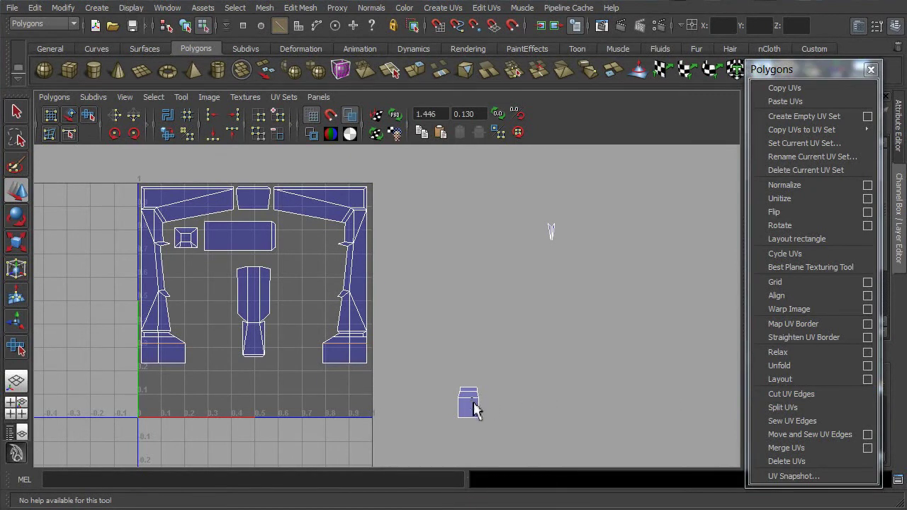
click(468, 396)
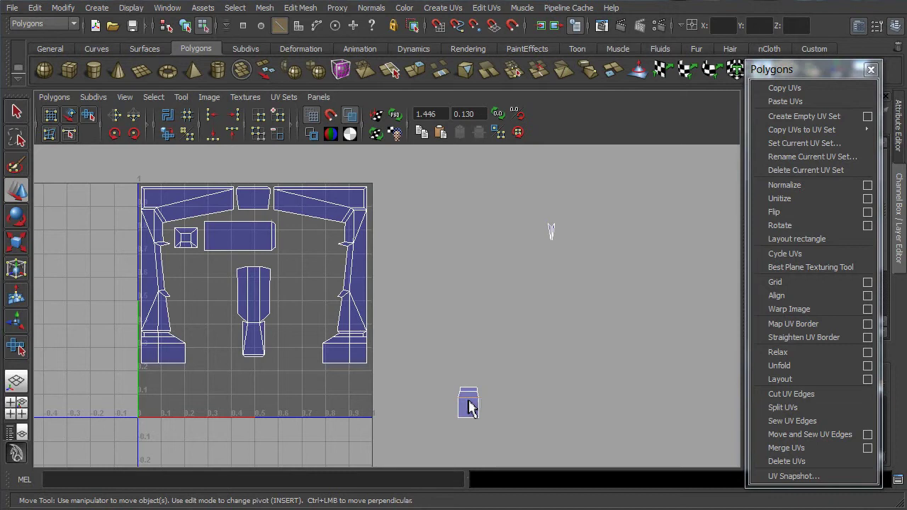
click(784, 397)
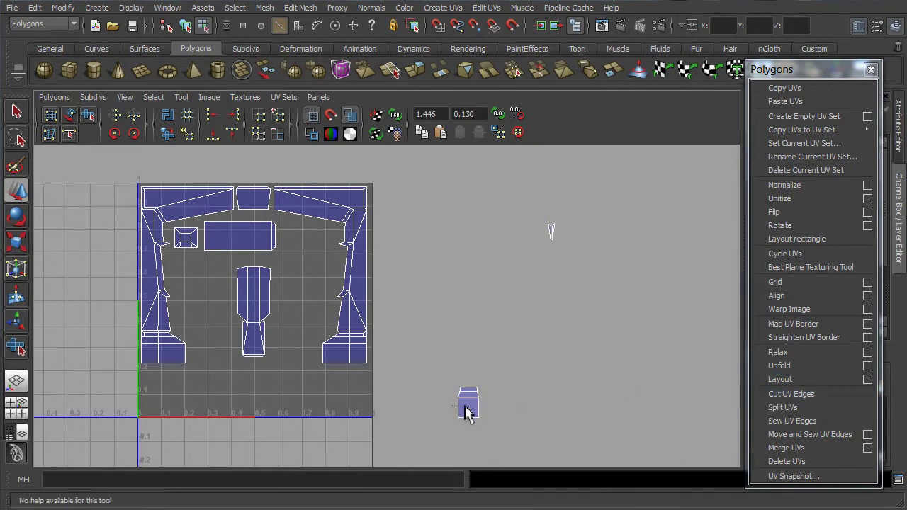
key(w)
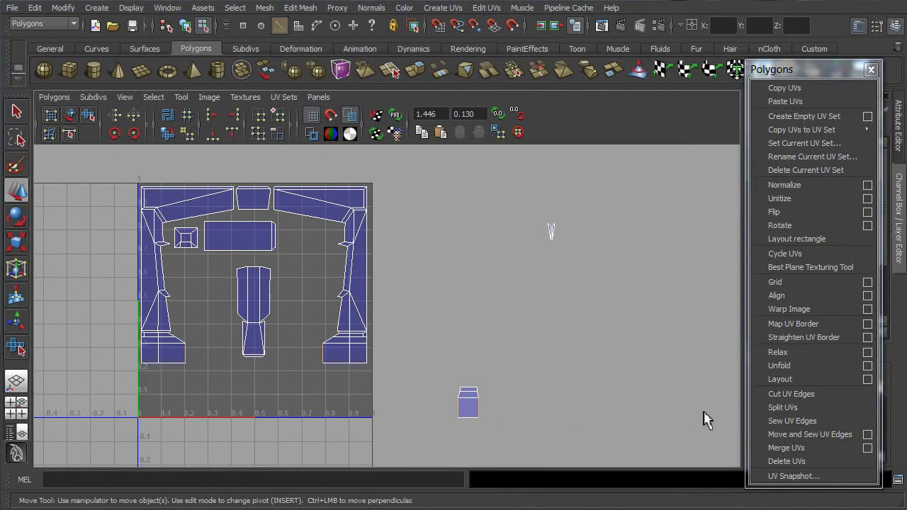
click(789, 441)
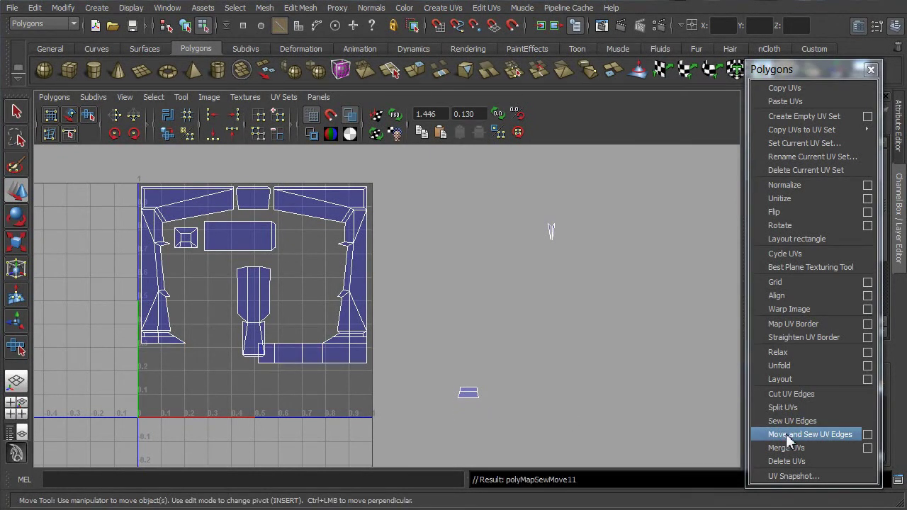
key(ctrl+z)
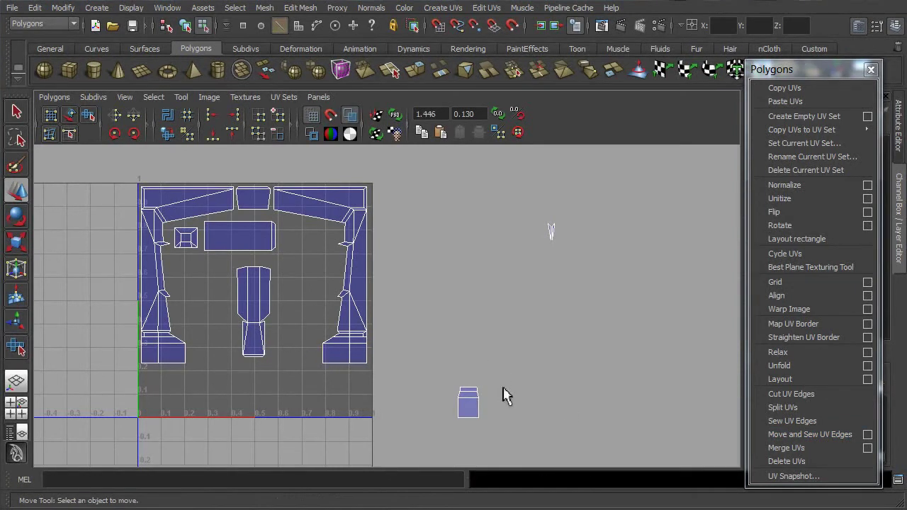
- Move and sew the narrow base face and the left pillar's base faces onto the right pillar's base to form one strip
click(479, 411)
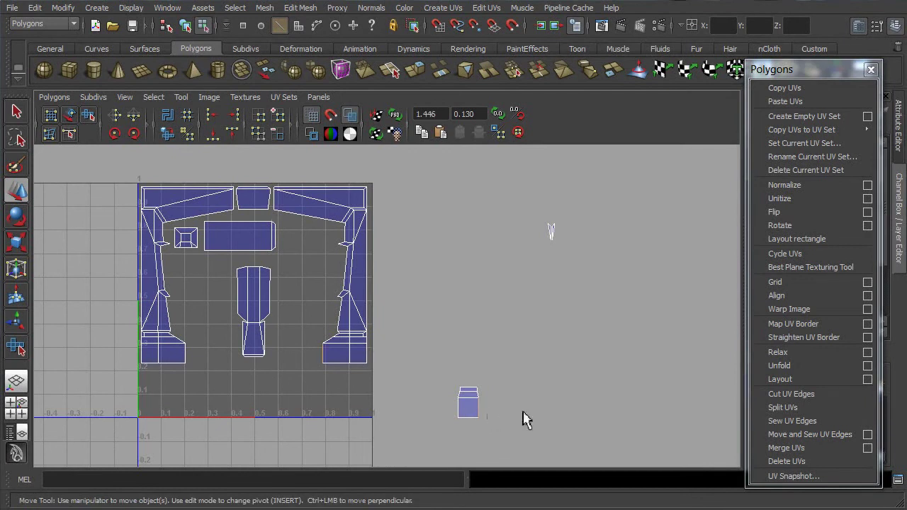
click(787, 435)
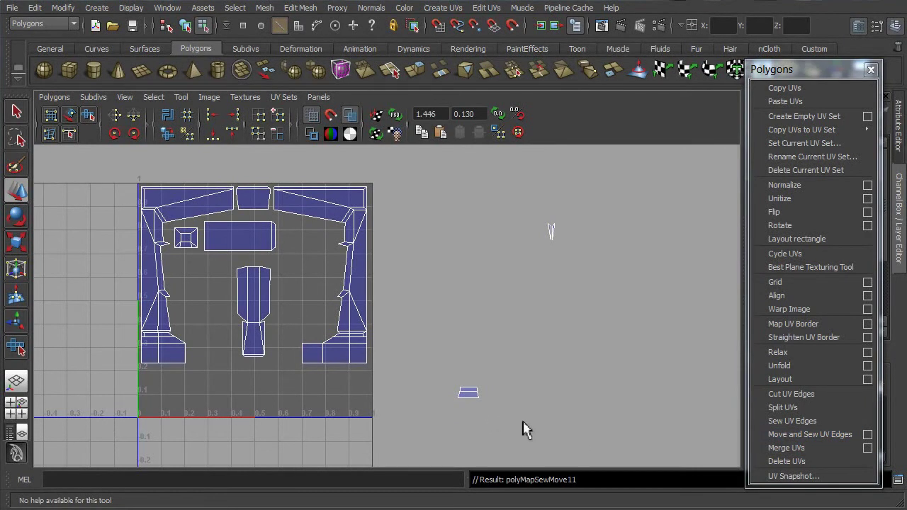
click(296, 352)
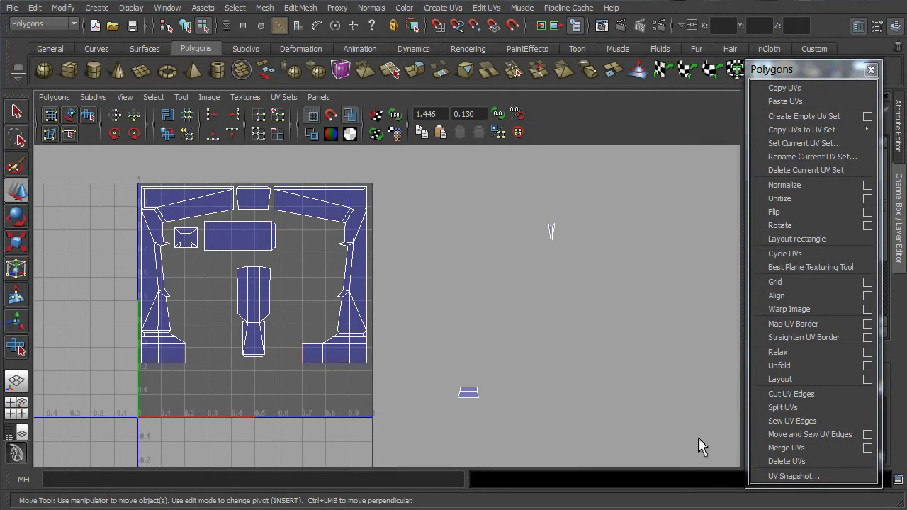
click(810, 438)
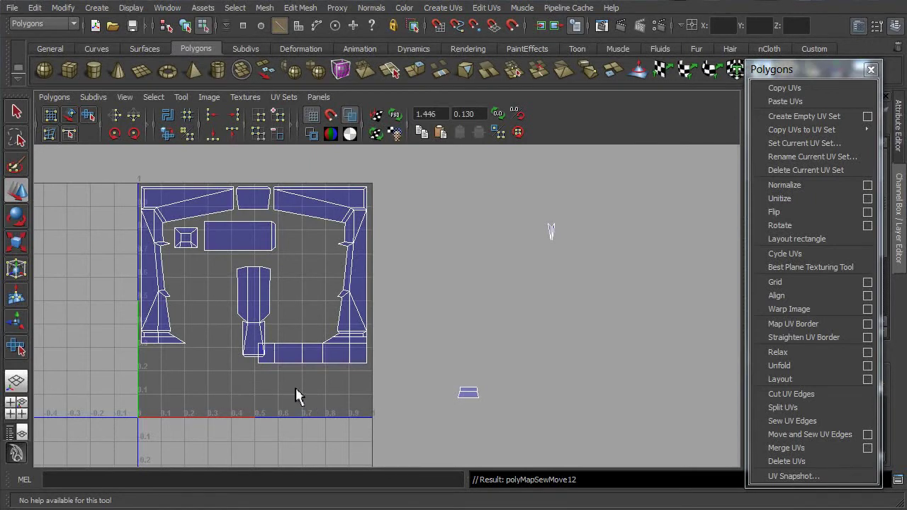
- Select the joined base strip's UVs and move it down and across, just below the left pillar shell
right_drag(314, 364, 317, 392)
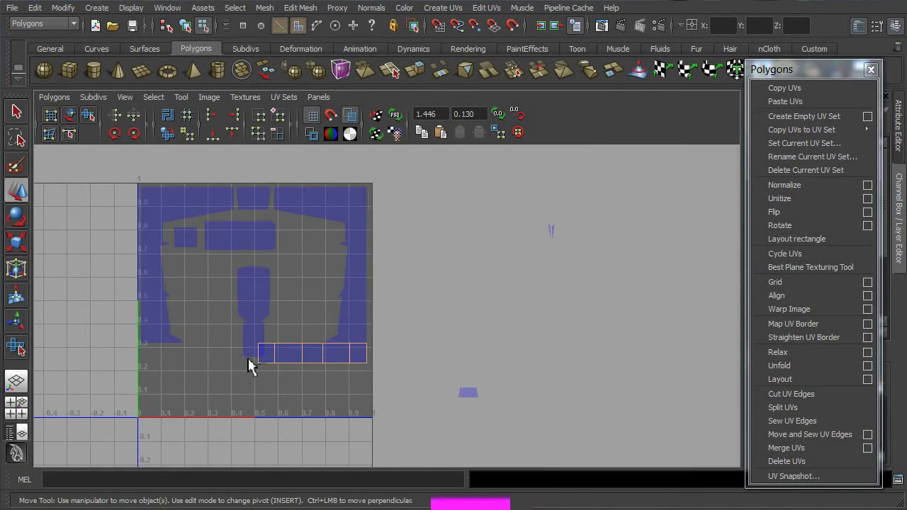
ctrl+right_drag(309, 364, 332, 359)
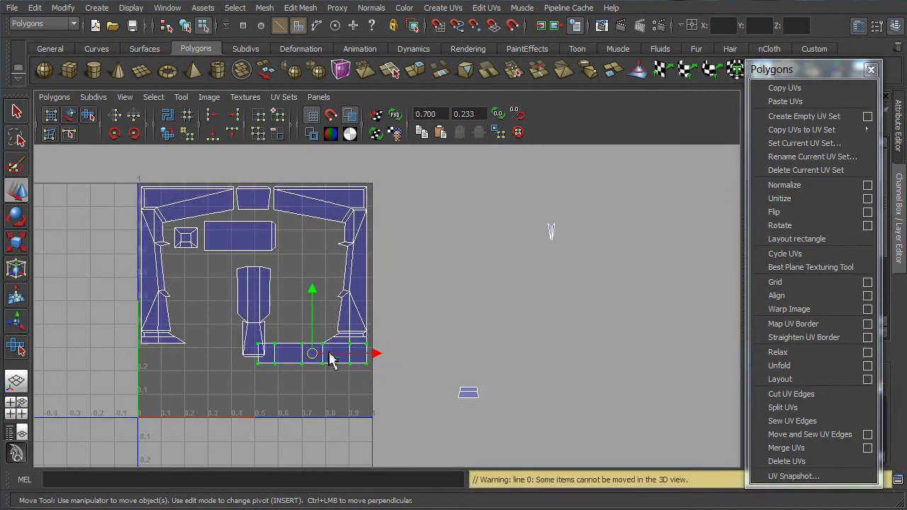
drag(312, 290, 314, 314)
drag(373, 376, 255, 376)
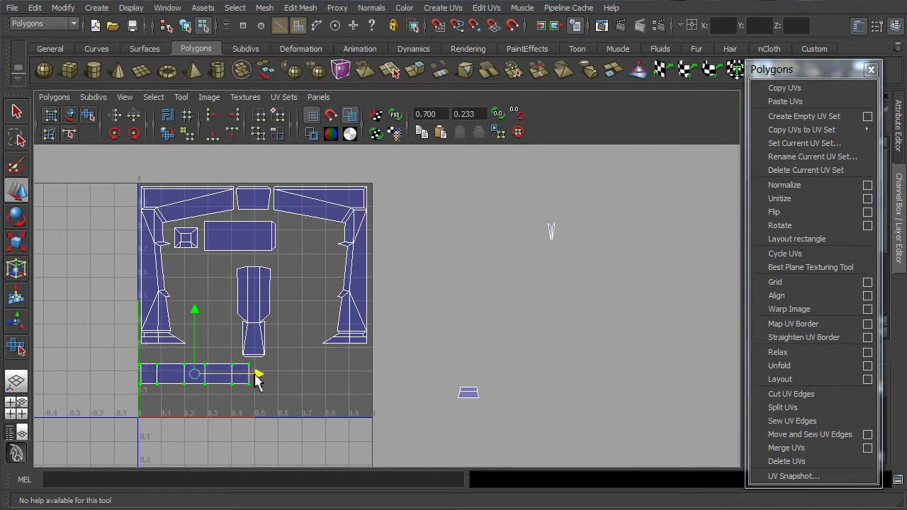
click(292, 389)
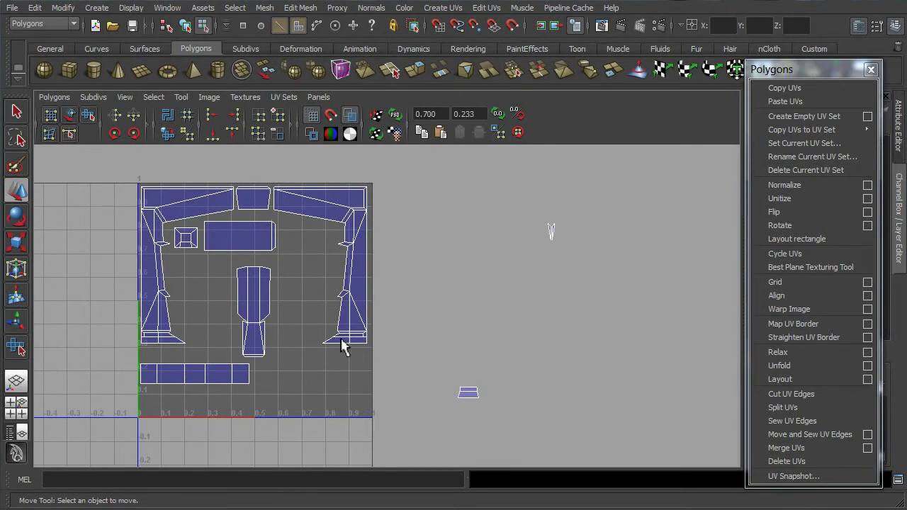
- Move the small trapezoid shell into the 0–1 UV space, between the tall narrow shell and the right pillar's foot
drag(449, 376, 509, 422)
ctrl+right_drag(474, 394, 509, 401)
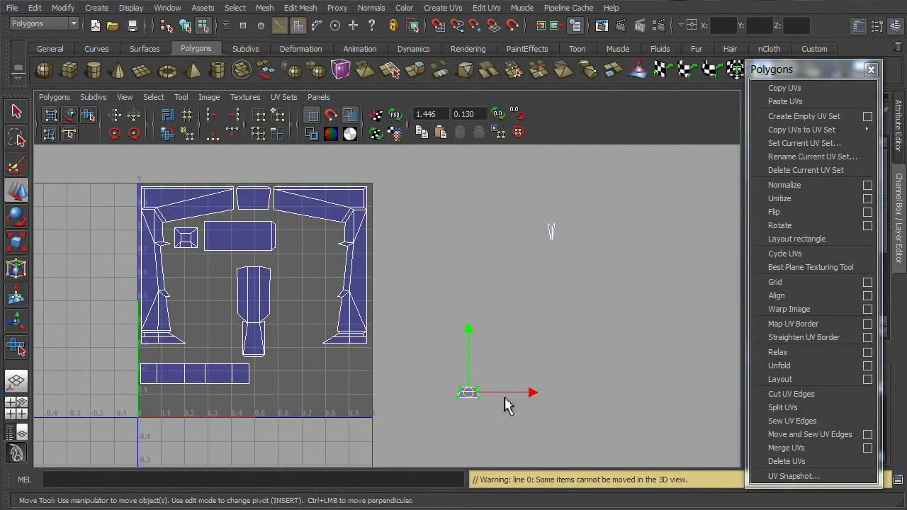
drag(469, 331, 469, 296)
drag(540, 364, 369, 376)
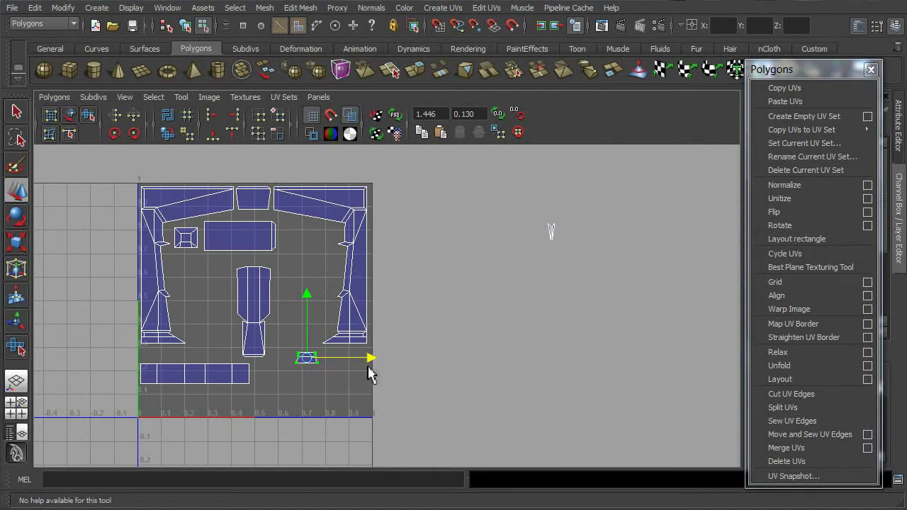
click(358, 389)
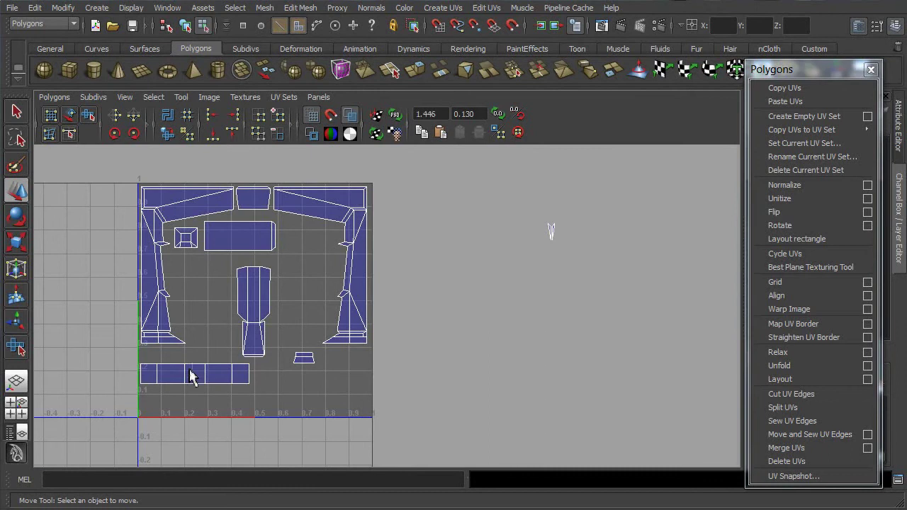
- Select the UVs of the tiny V-shaped shell and move it into the 0–1 space, just above the small trapezoid shell
alt+right_drag(152, 374, 263, 407)
alt+middle_drag(275, 372, 281, 385)
alt+right_drag(281, 385, 319, 372)
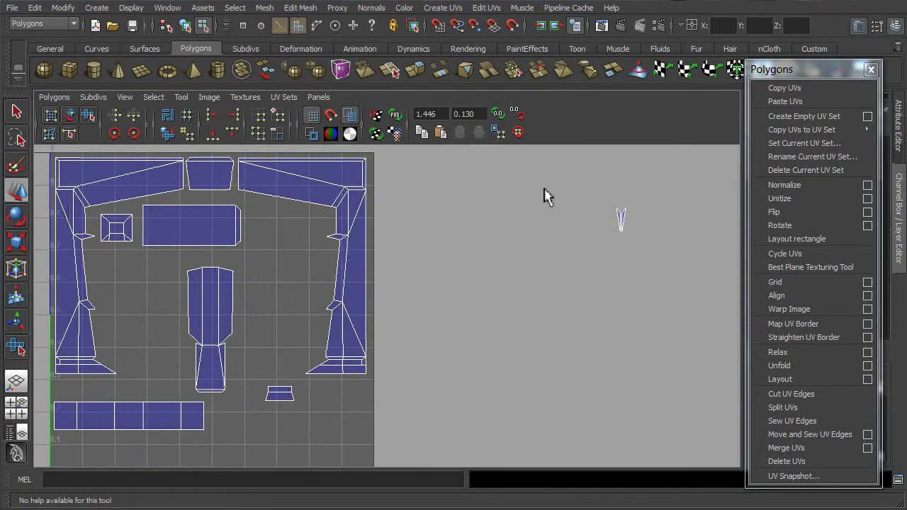
right_drag(622, 217, 646, 220)
drag(579, 196, 646, 242)
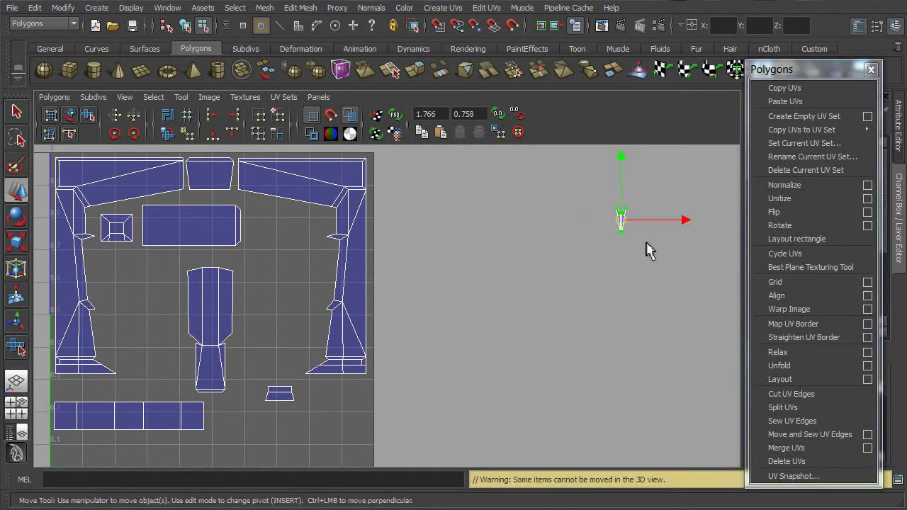
drag(700, 220, 330, 220)
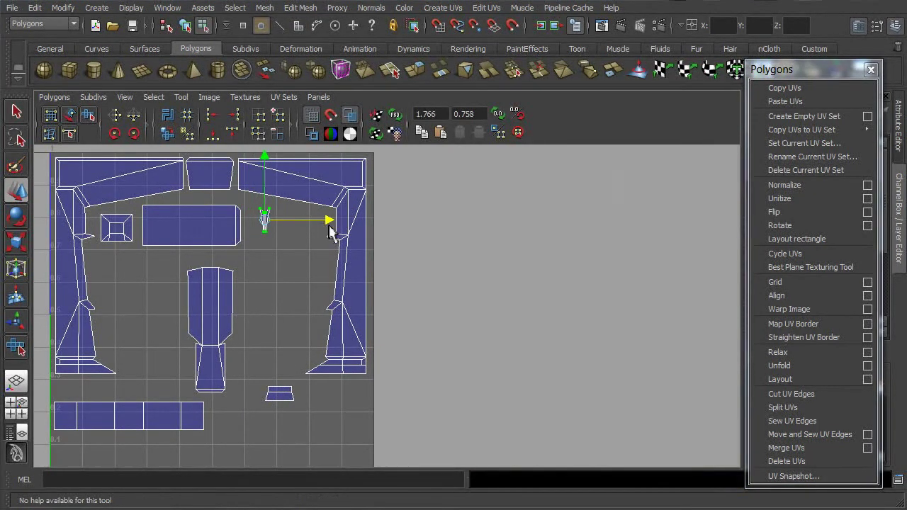
drag(268, 162, 270, 291)
- Cut the UV edges along the top of the slanted foot faces on both side pillar shells
alt+right_drag(195, 358, 217, 368)
alt+middle_drag(217, 368, 354, 352)
key(q)
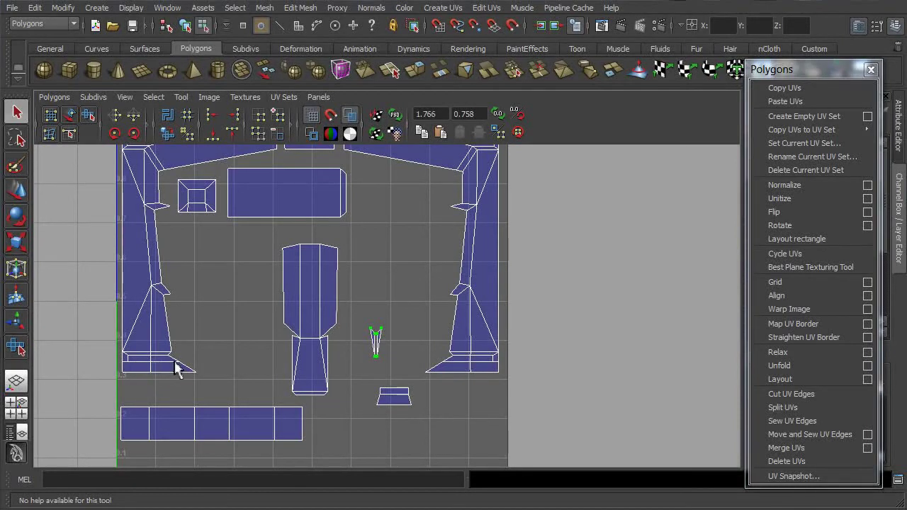
right_drag(152, 360, 153, 336)
click(142, 374)
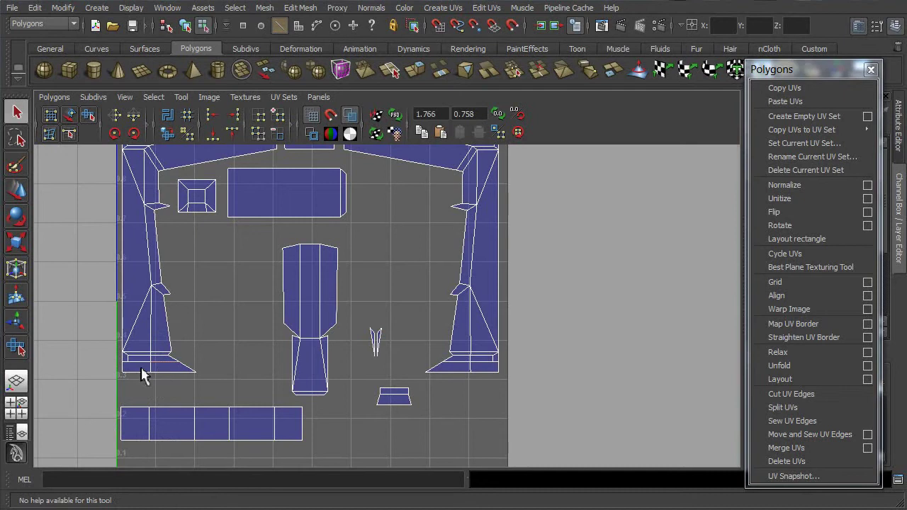
click(142, 371)
shift+click(487, 369)
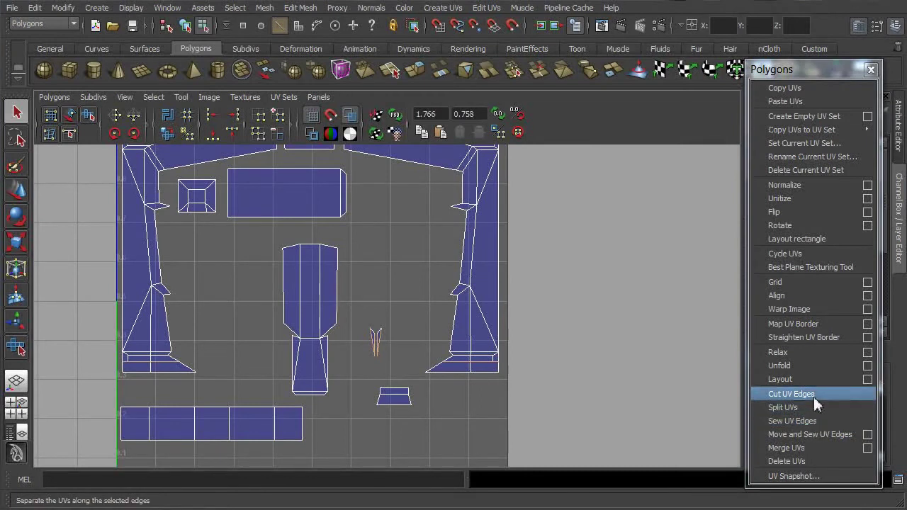
click(814, 395)
- Select the right pillar's separated foot shell and move its UVs slightly down, clear of the pillar
right_click(464, 382)
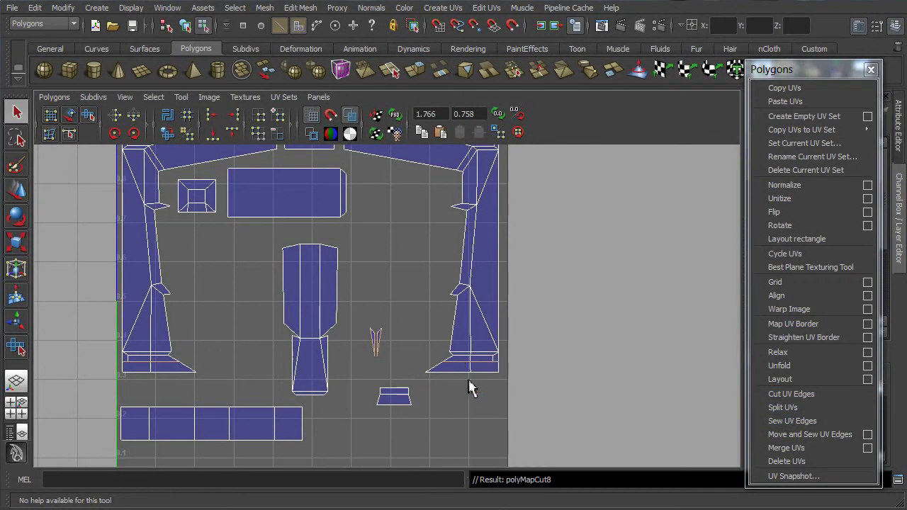
click(454, 368)
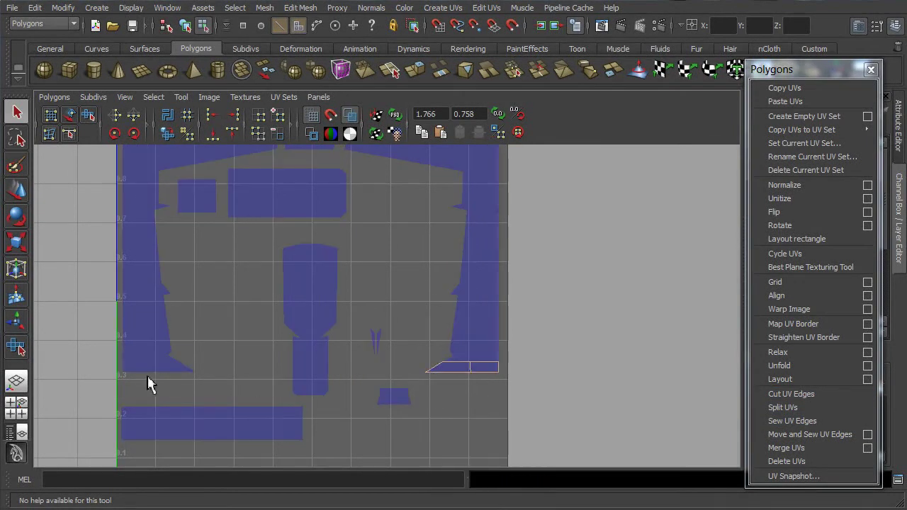
right_drag(487, 376, 531, 375)
key(w)
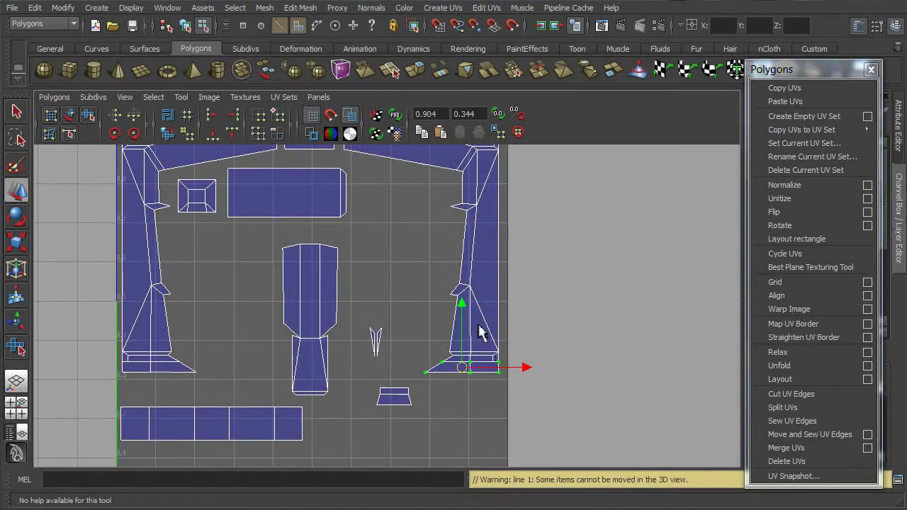
drag(462, 304, 463, 319)
key(q)
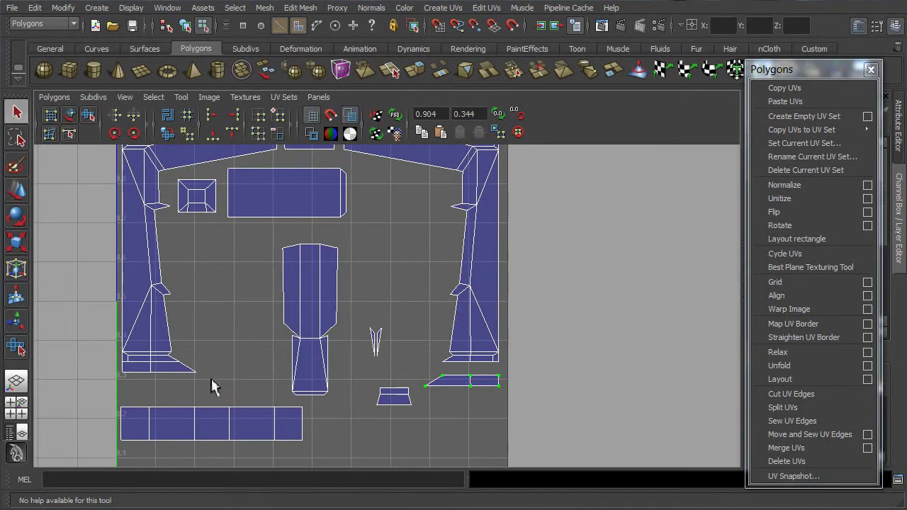
- Select the left pillar's separated foot shell and move its UVs slightly down, clear of the pillar
mouse_move(162, 364)
right_down()
mouse_move(163, 389)
mouse_move(141, 375)
mouse_move(178, 369)
right_up()
click(129, 369)
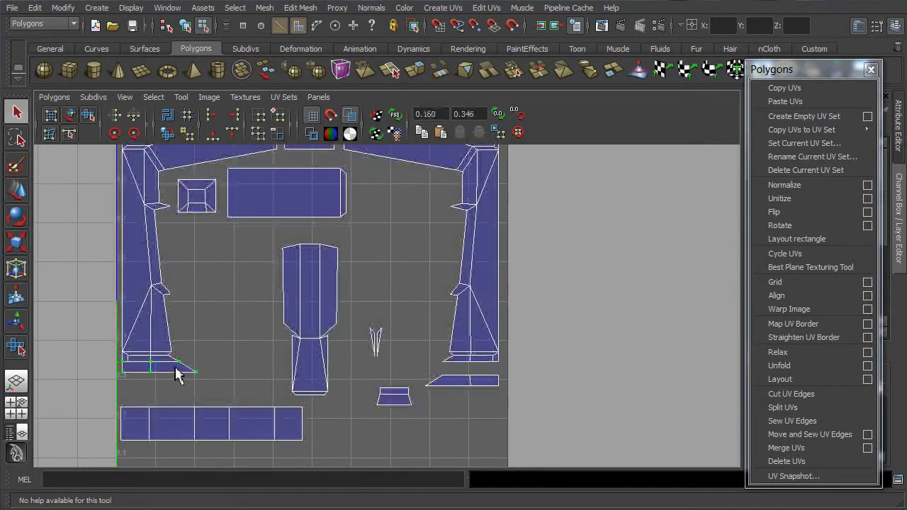
key(w)
drag(159, 305, 158, 314)
key(q)
- Move and sew both separated foot shells and the small trapezoid shell onto the upper edge of the five-panel strip
right_drag(148, 415, 148, 389)
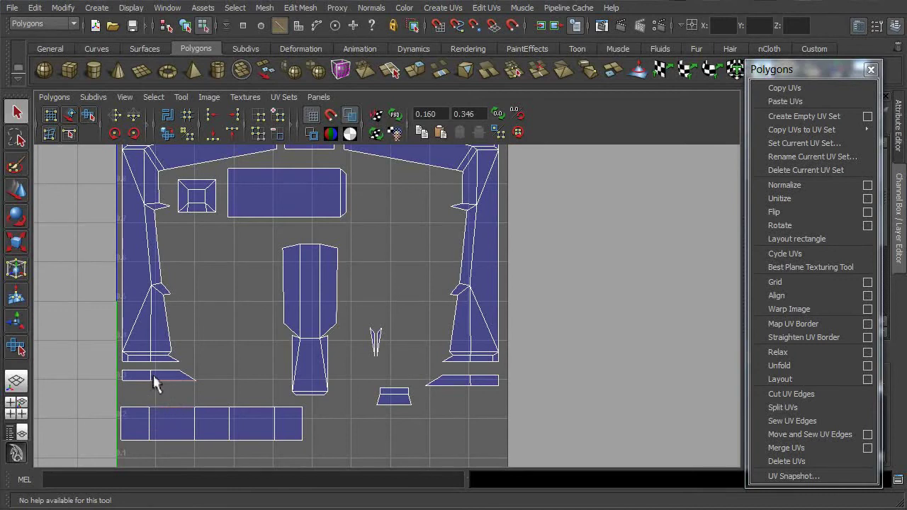
drag(138, 399, 136, 414)
click(826, 439)
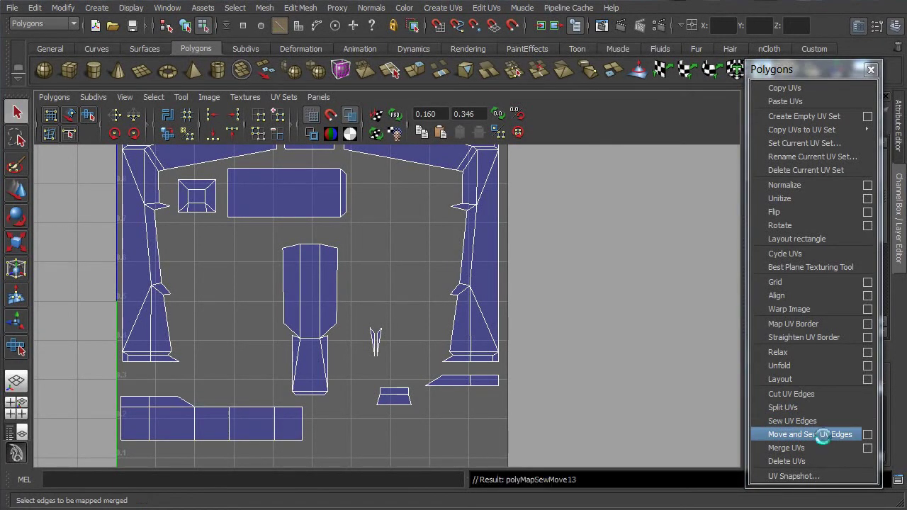
drag(254, 401, 293, 409)
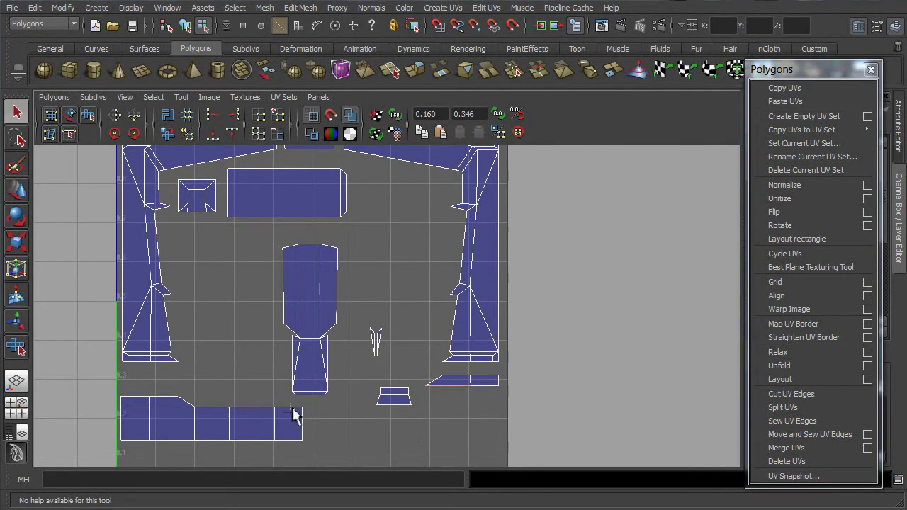
click(798, 435)
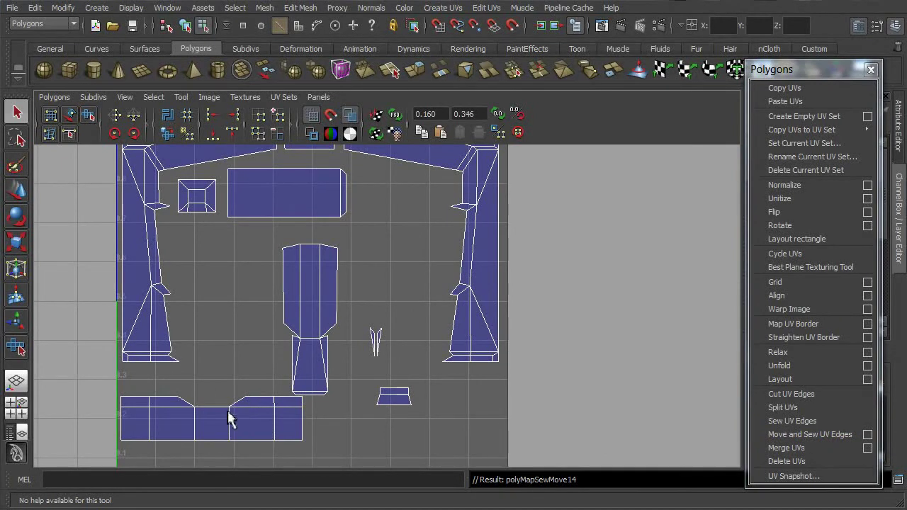
drag(210, 400, 214, 415)
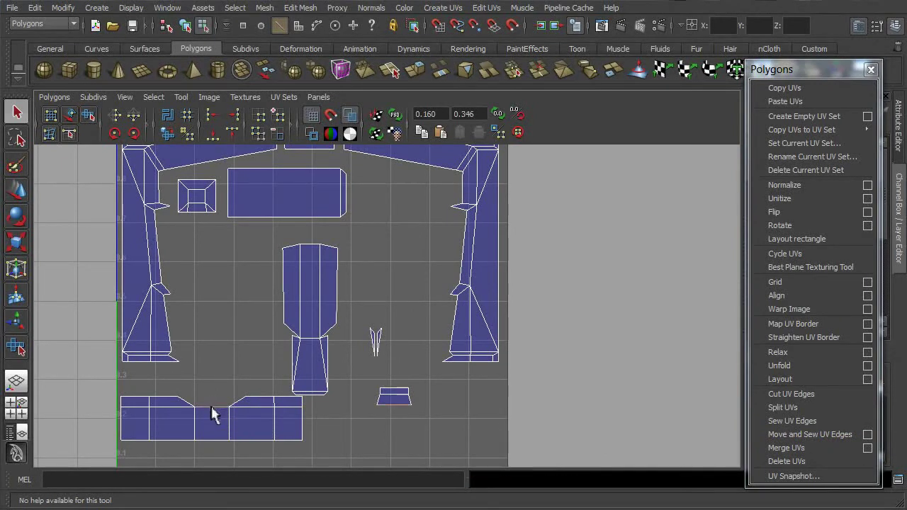
click(853, 435)
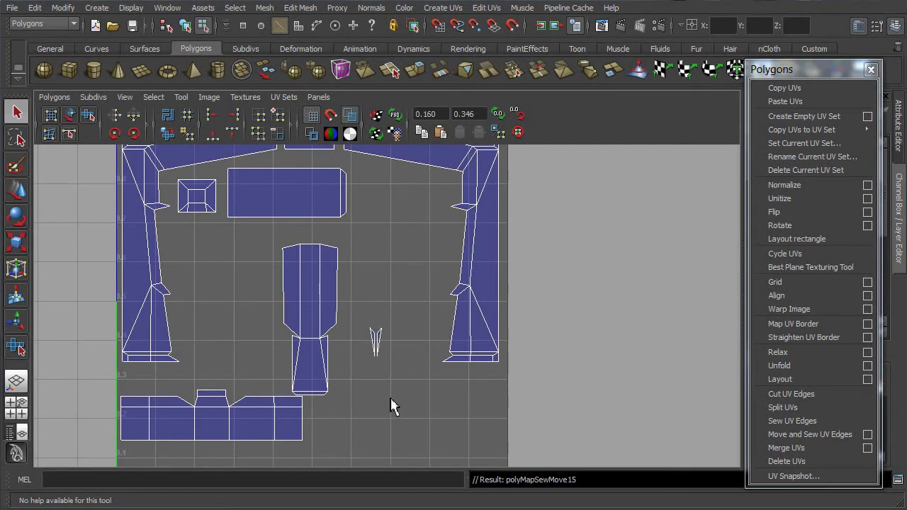
- Move and sew the two slivers of the V-shaped shell onto the bottom edges of the right and left pillar feet
drag(366, 323, 395, 365)
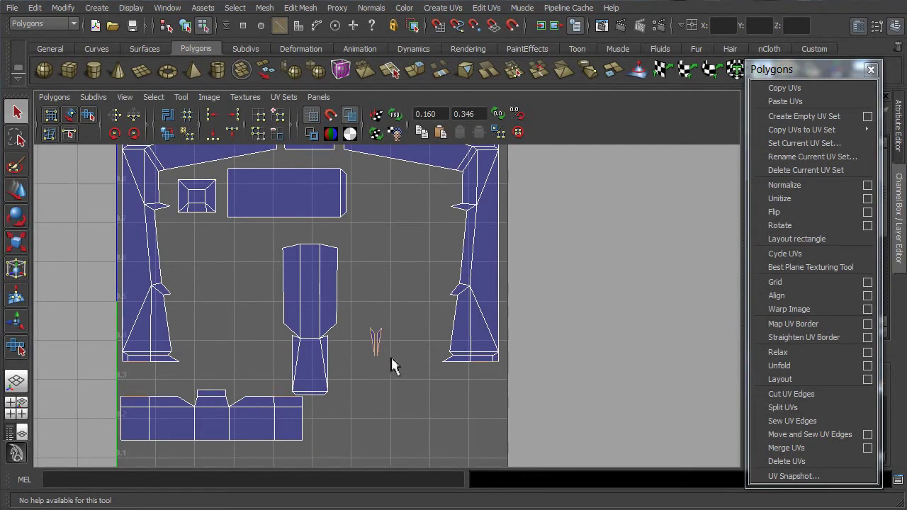
click(480, 372)
click(800, 446)
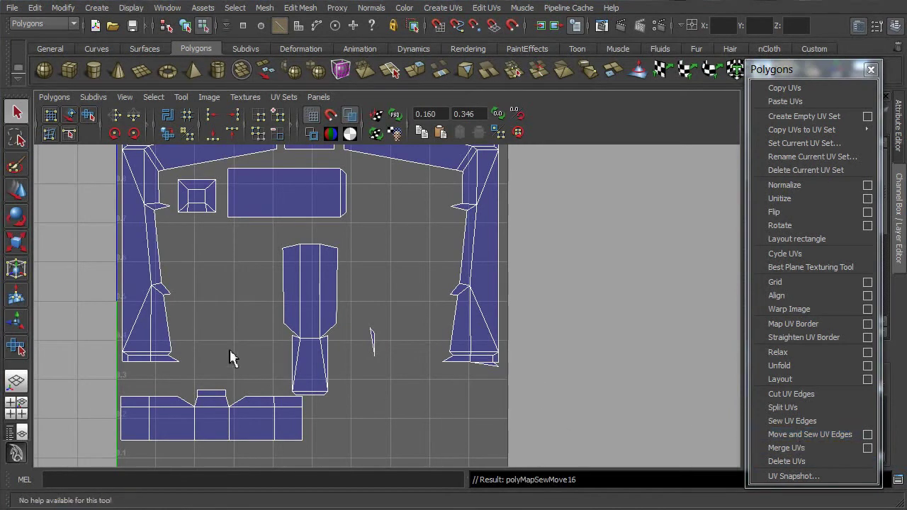
click(142, 363)
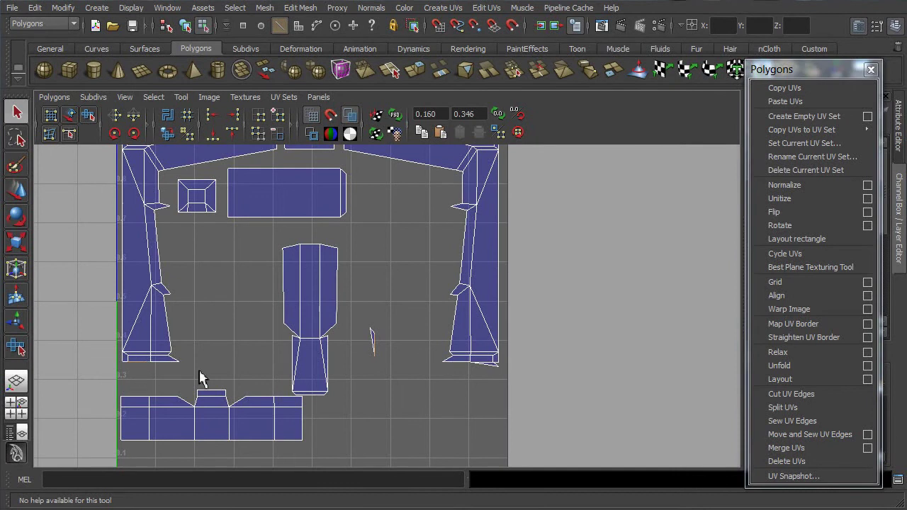
click(829, 435)
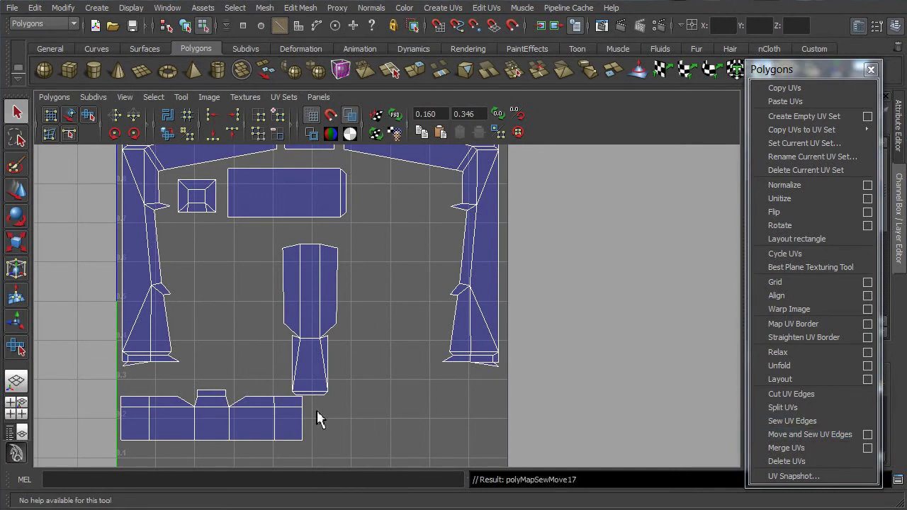
- Select only the tall narrow shell's UVs and move it beside the left pillar, below the small square shell
alt+right_drag(336, 354, 64, 404)
alt+middle_drag(320, 310, 321, 371)
scroll(438, 336, down, 1)
alt+middle_drag(355, 344, 364, 314)
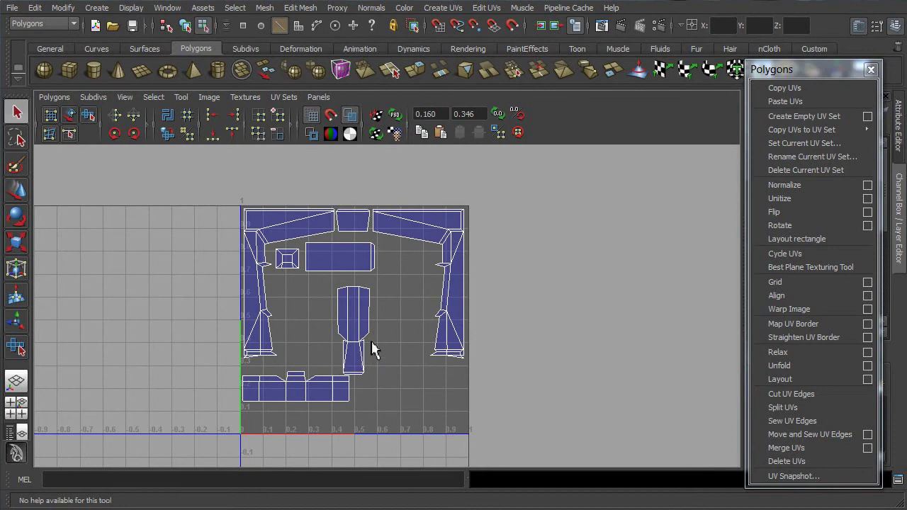
alt+right_drag(185, 255, 296, 288)
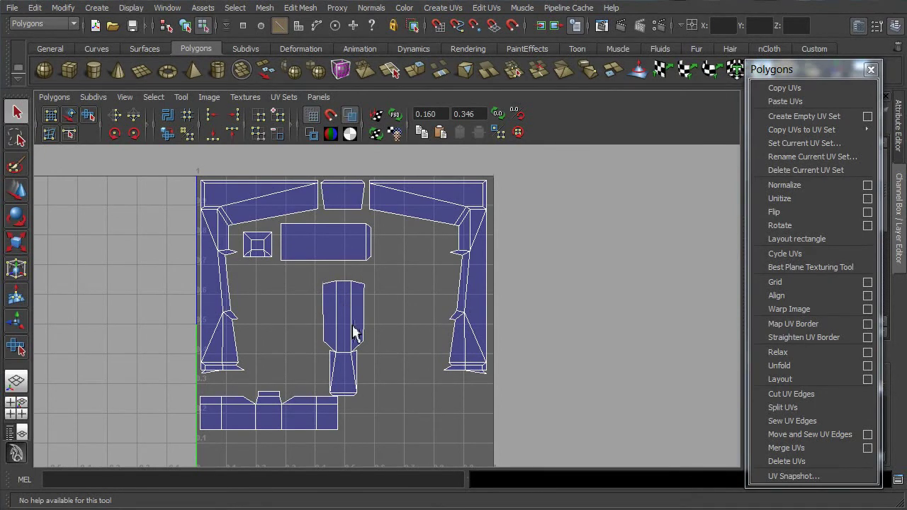
right_drag(353, 332, 401, 327)
drag(317, 274, 390, 400)
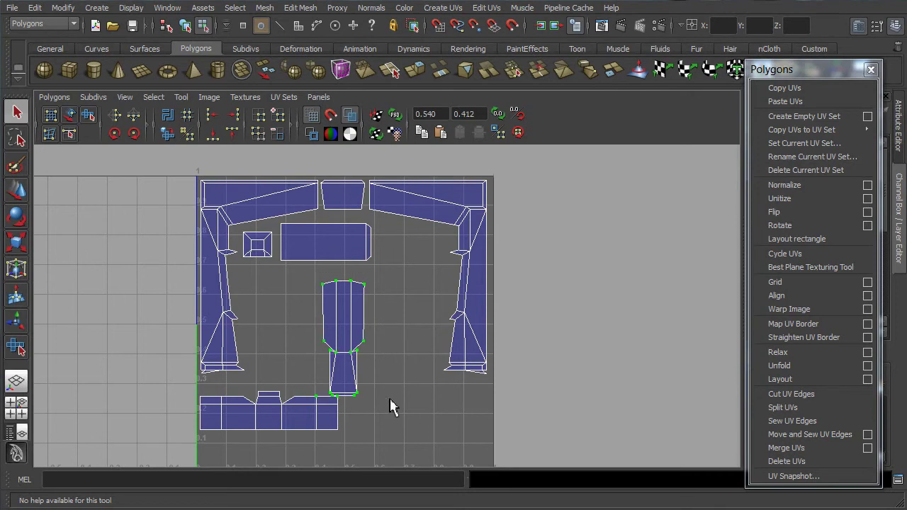
alt+right_drag(204, 360, 208, 363)
alt+middle_drag(208, 363, 205, 294)
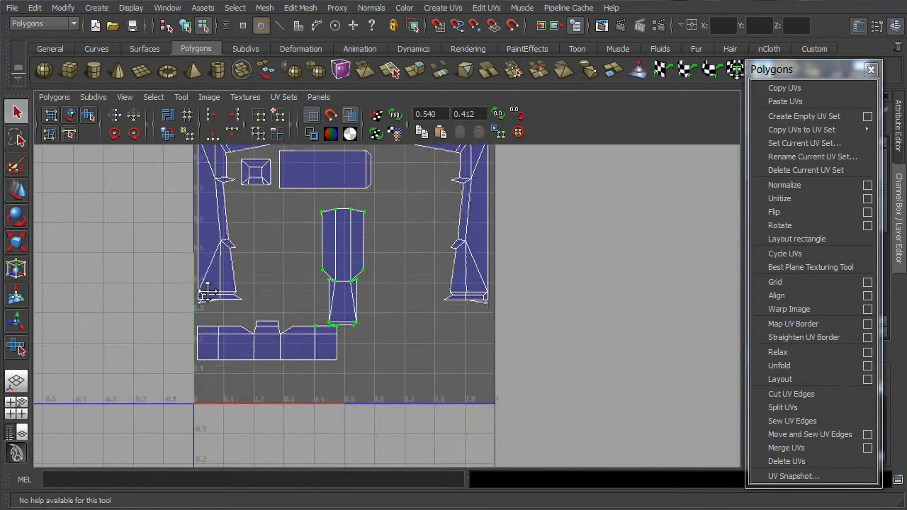
alt+right_drag(205, 294, 395, 354)
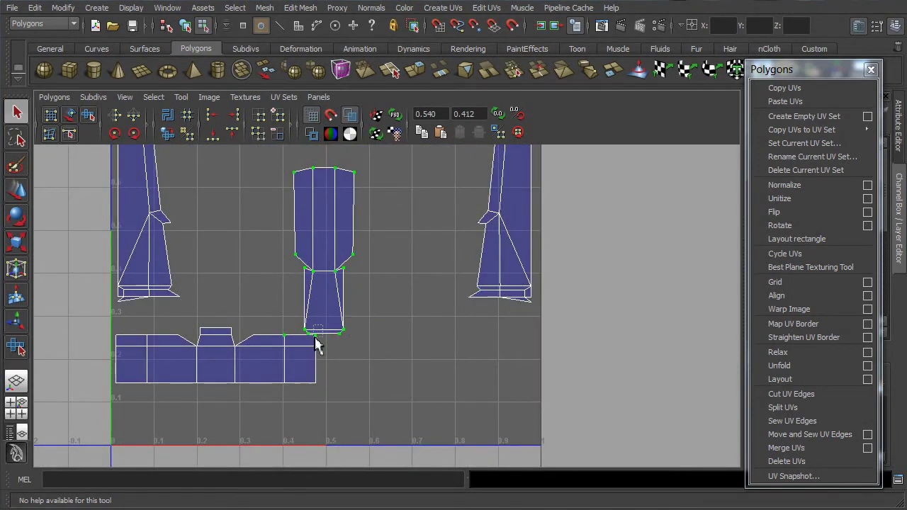
alt+right_drag(290, 344, 298, 308)
alt+middle_drag(298, 308, 369, 381)
alt+right_drag(369, 381, 235, 348)
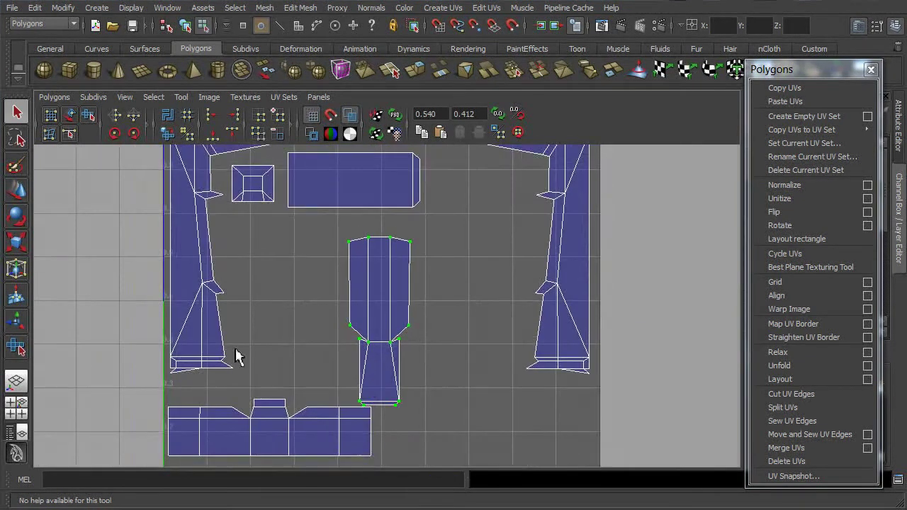
click(17, 190)
drag(443, 328, 333, 324)
drag(269, 261, 269, 238)
drag(332, 297, 328, 297)
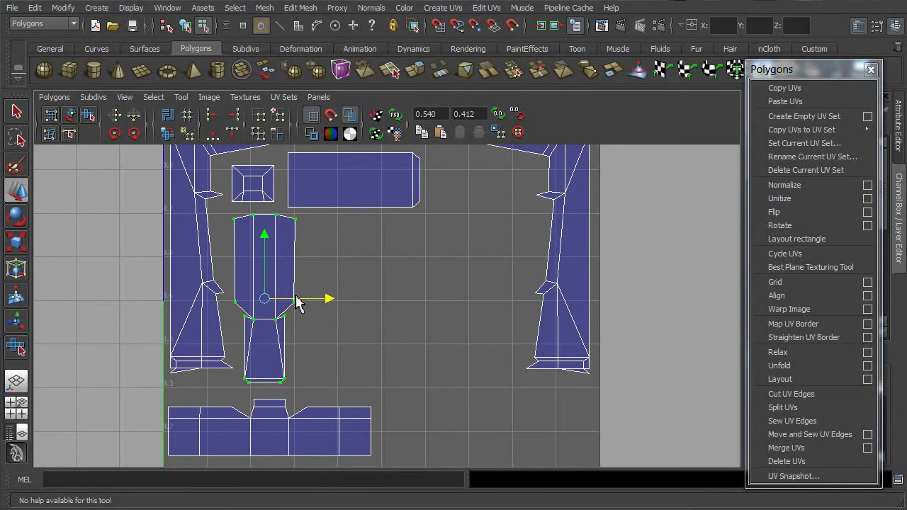
- Select the small square shell and nudge its UVs slightly up, away from the tall narrow shell
scroll(345, 249, down, 1)
alt+middle_drag(344, 249, 353, 276)
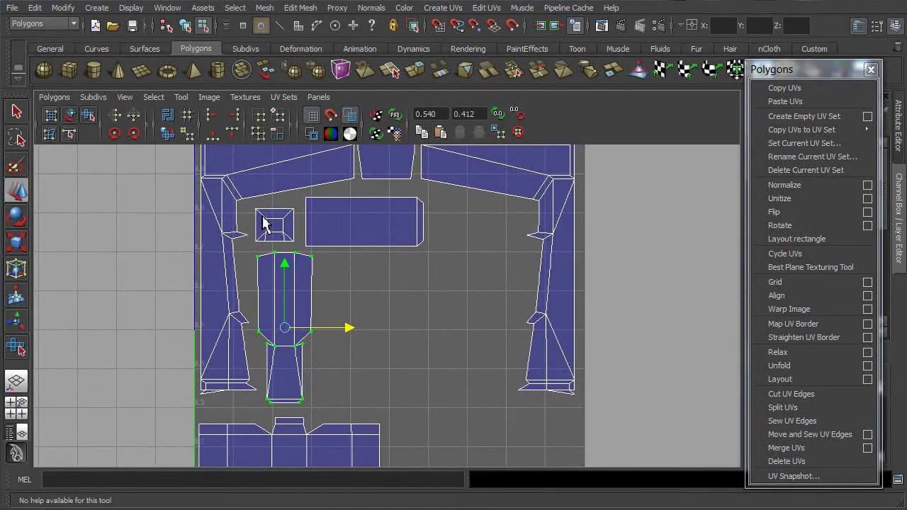
drag(251, 206, 310, 262)
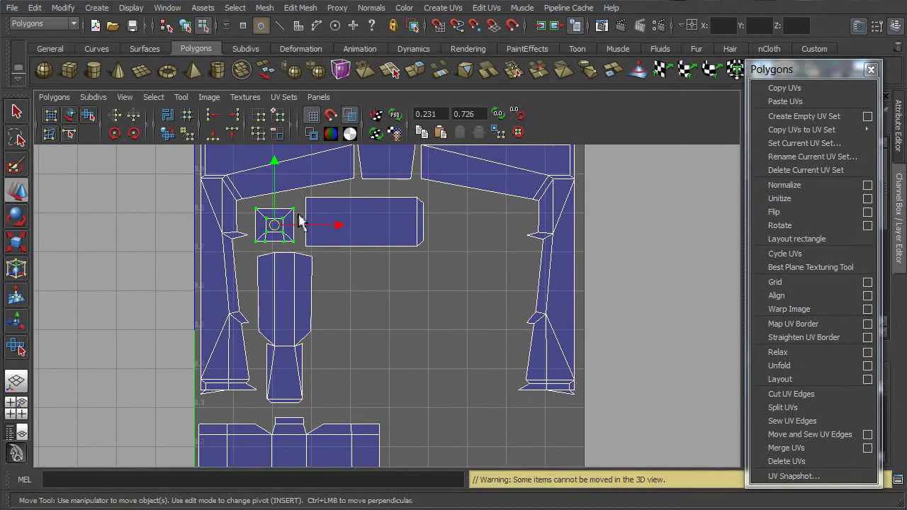
click(277, 165)
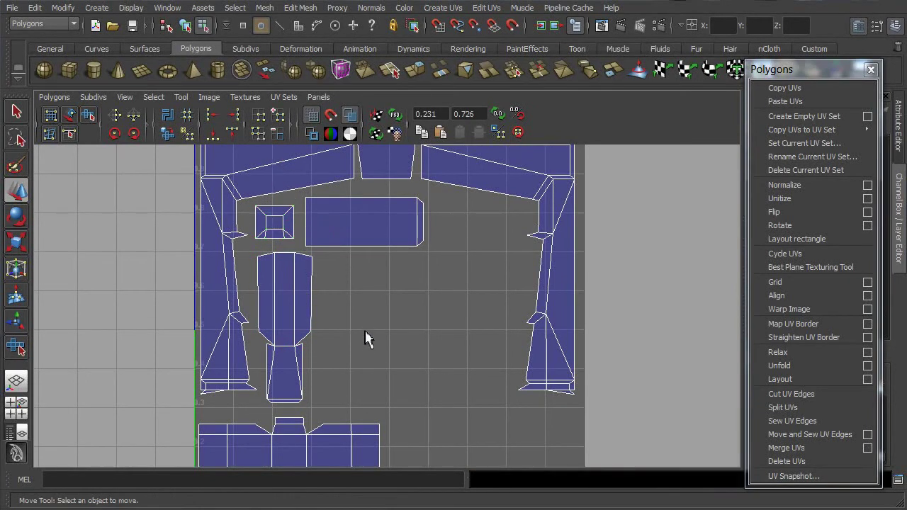
- Select the UVs of the sewn five-panel strip and move it slightly up toward the tall narrow shell
alt+middle_drag(395, 313, 411, 301)
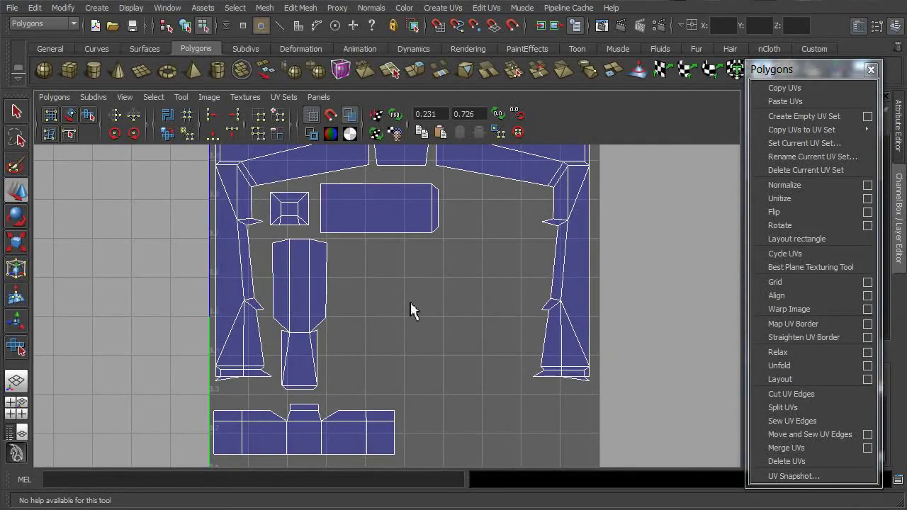
drag(199, 411, 415, 496)
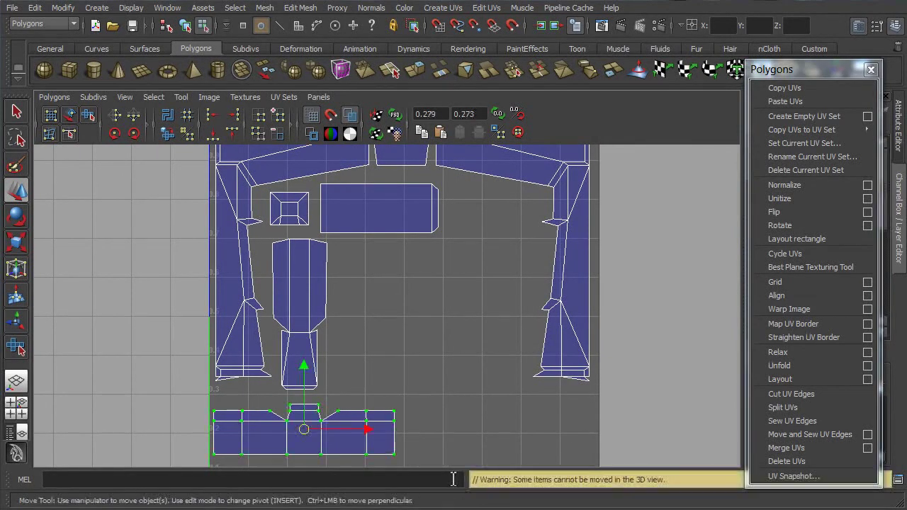
drag(304, 369, 305, 359)
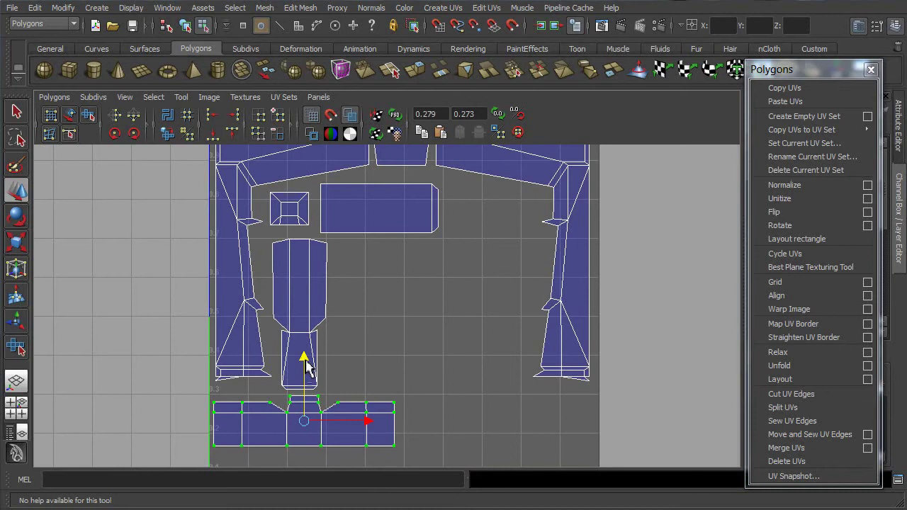
click(416, 368)
- Move and sew the wide rectangular shell onto the bottom edge of the upper centre trapezoid shell
scroll(396, 348, down, 1)
alt+middle_drag(395, 312, 396, 325)
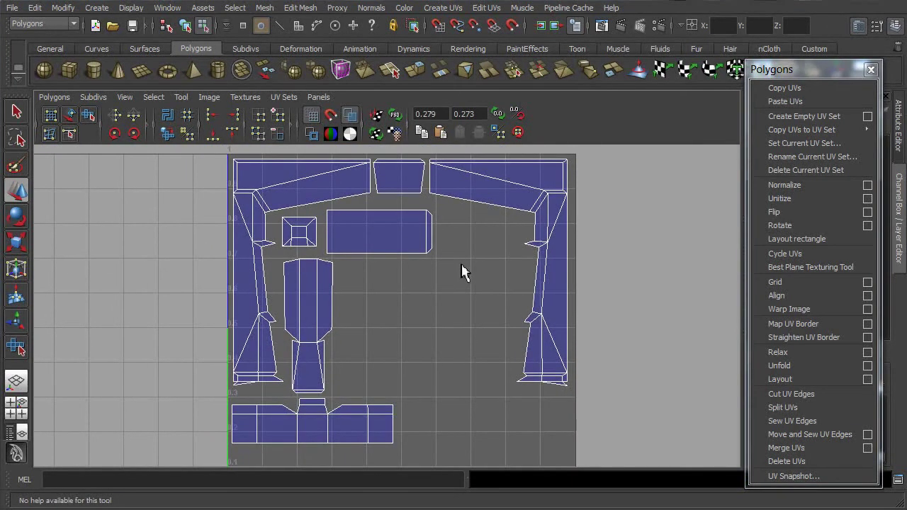
alt+right_drag(457, 291, 428, 291)
alt+middle_drag(463, 303, 468, 275)
alt+right_drag(468, 275, 429, 260)
alt+middle_drag(408, 256, 417, 279)
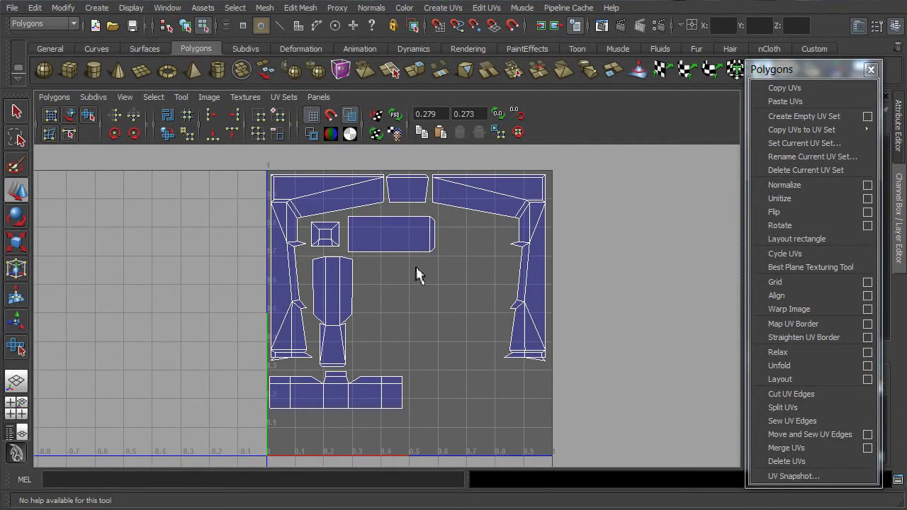
right_drag(417, 203, 417, 185)
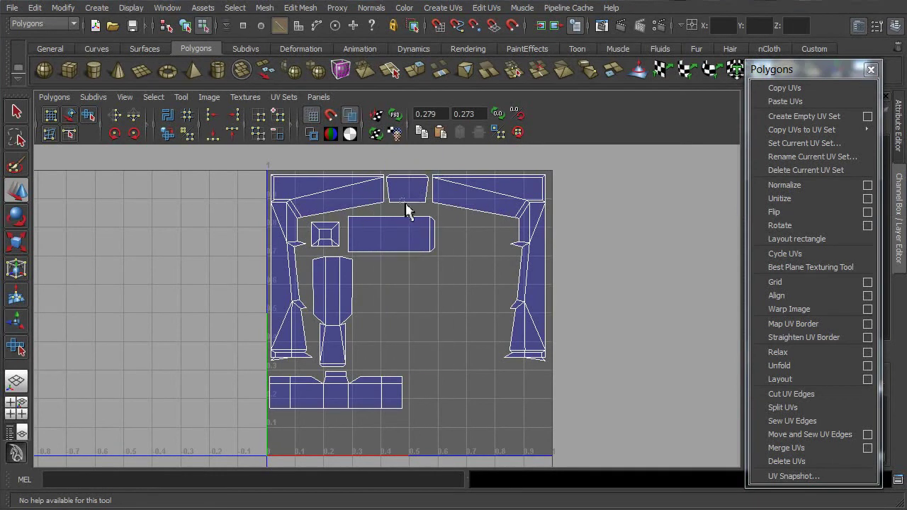
key(w)
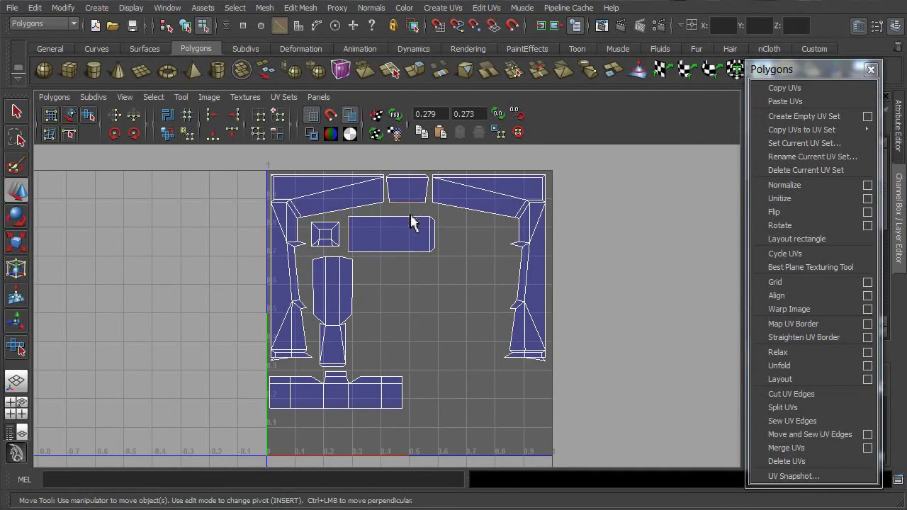
click(824, 434)
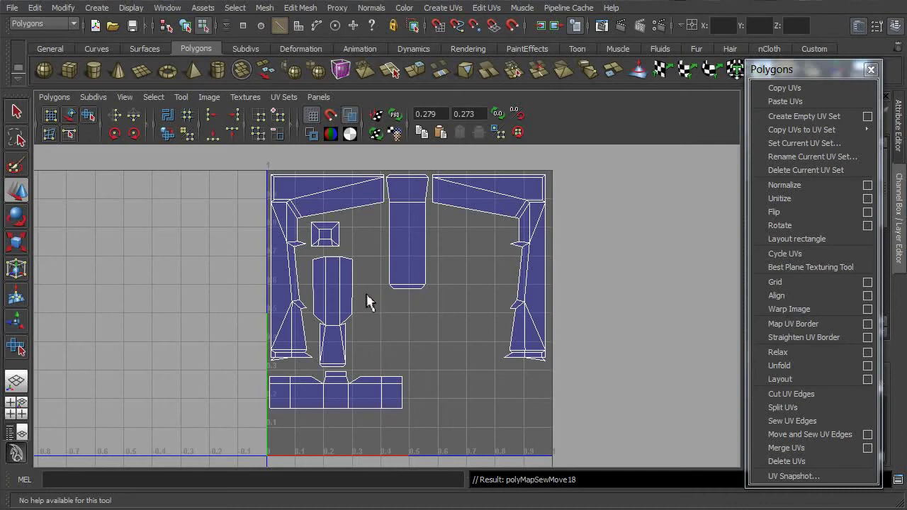
- Move the tall narrow shell up and right, between the small square shell and the sewn centre shell
scroll(387, 306, up, 2)
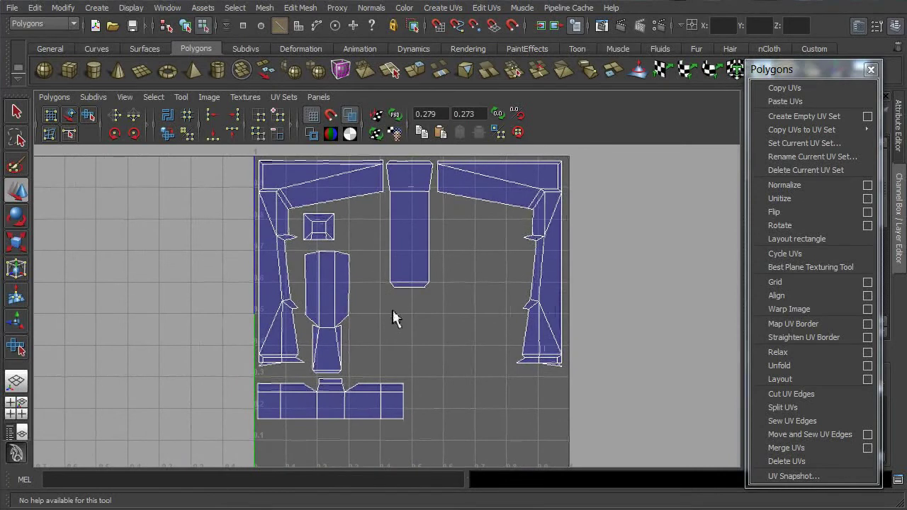
right_drag(335, 298, 377, 291)
drag(305, 254, 361, 377)
key(w)
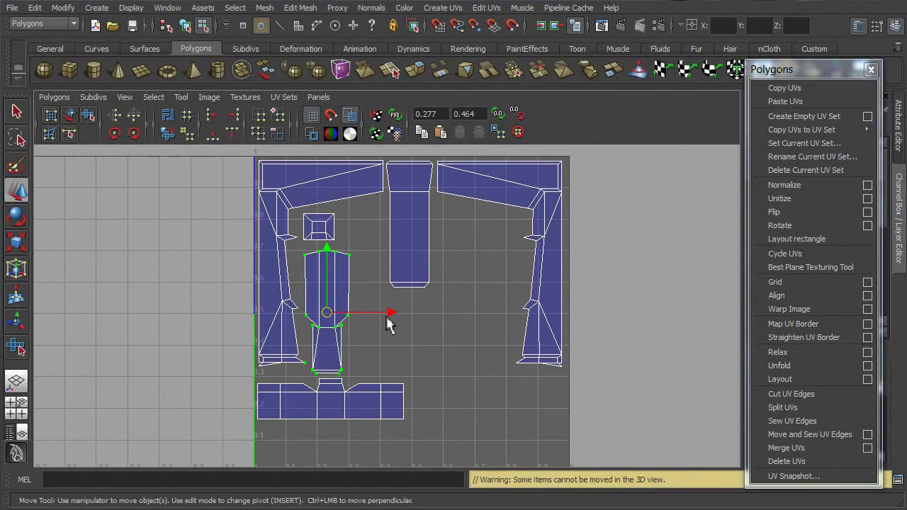
drag(395, 318, 425, 322)
drag(362, 253, 362, 212)
drag(423, 266, 428, 265)
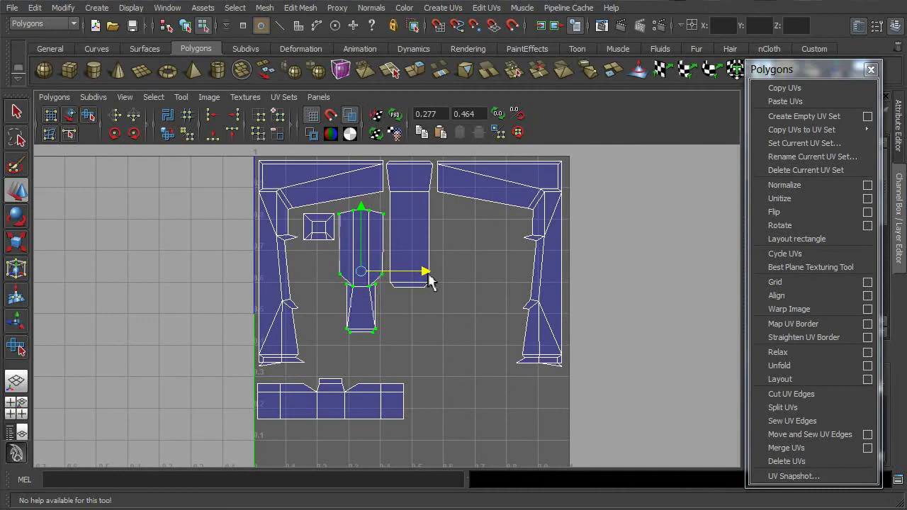
click(361, 208)
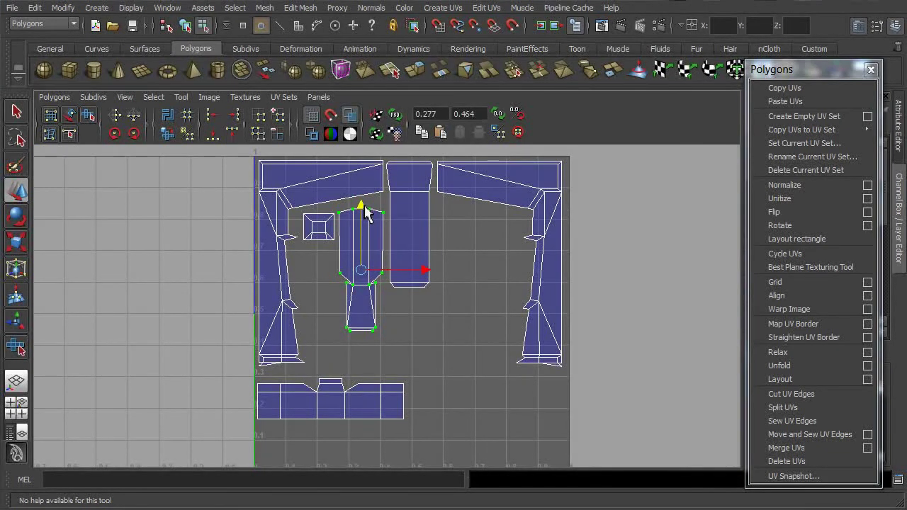
click(418, 374)
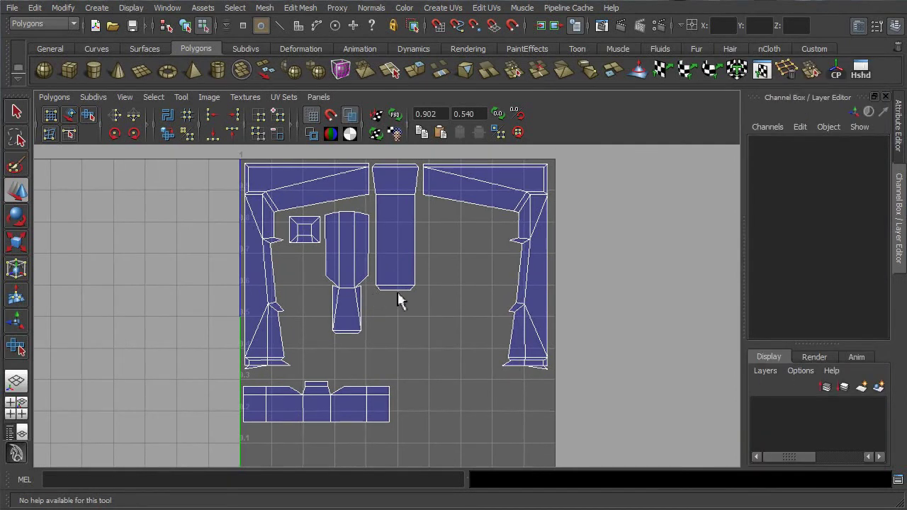
- Select the five-panel strip again and move its UVs up, just below the left pillar's foot, shifting it marginally right
alt+middle_drag(413, 301, 508, 295)
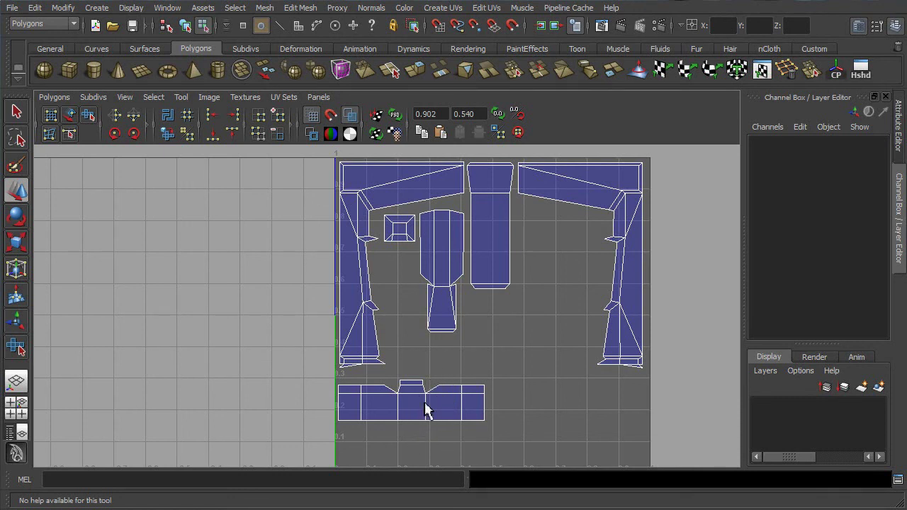
right_drag(426, 403, 478, 395)
drag(521, 429, 294, 383)
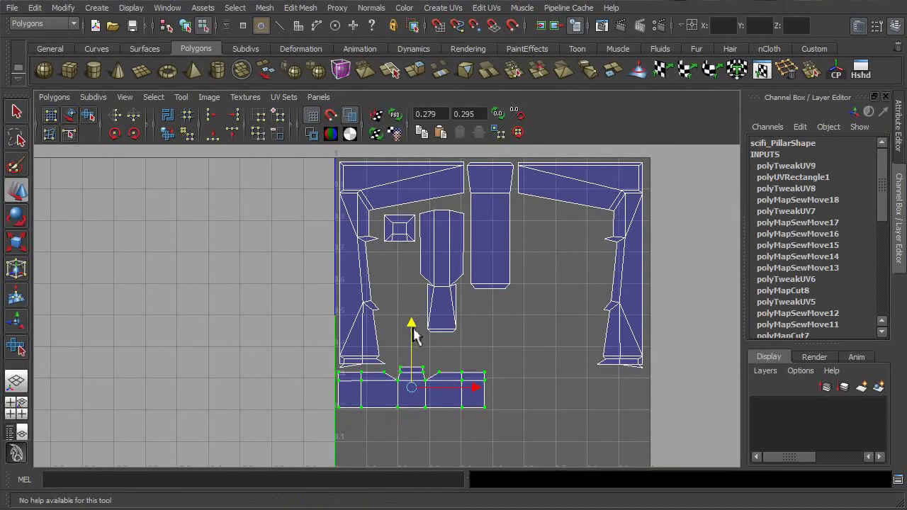
click(475, 389)
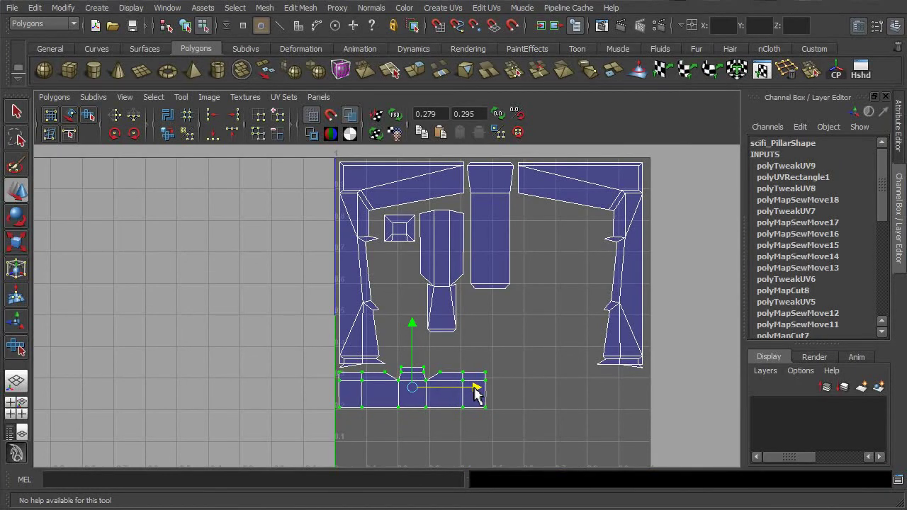
drag(413, 330, 414, 332)
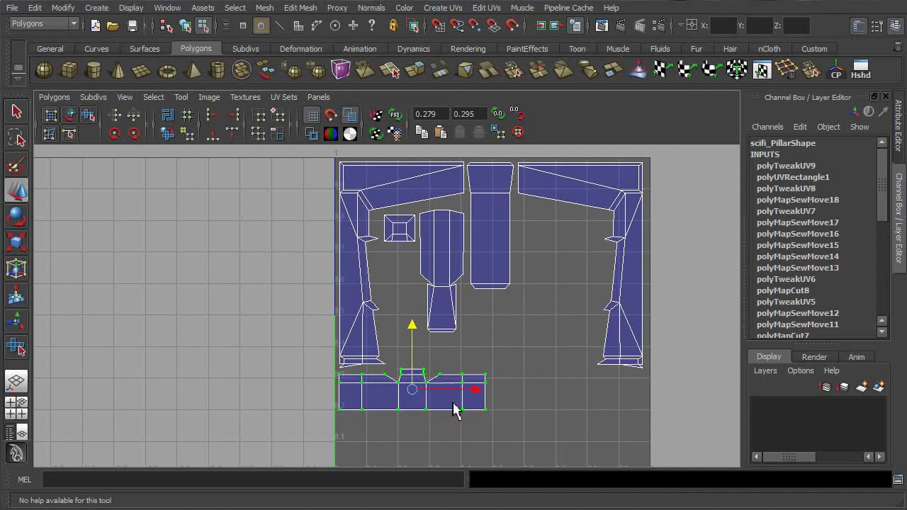
click(564, 406)
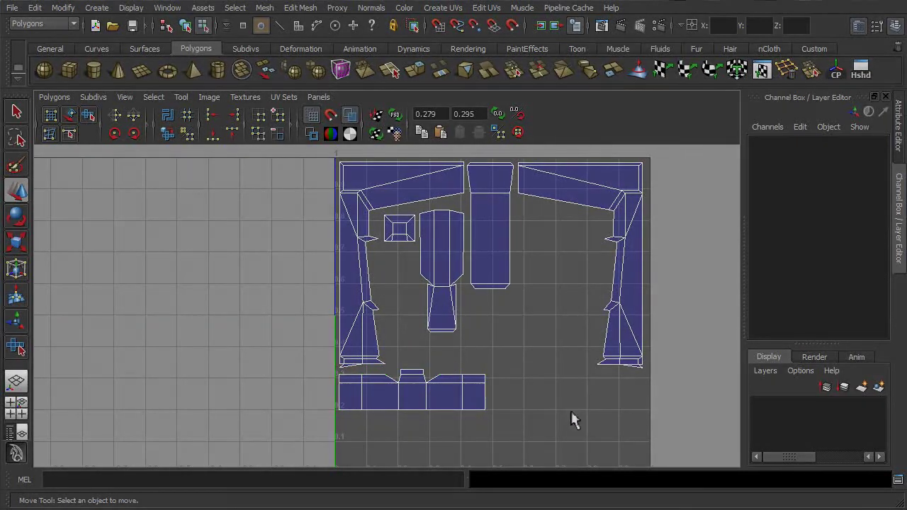